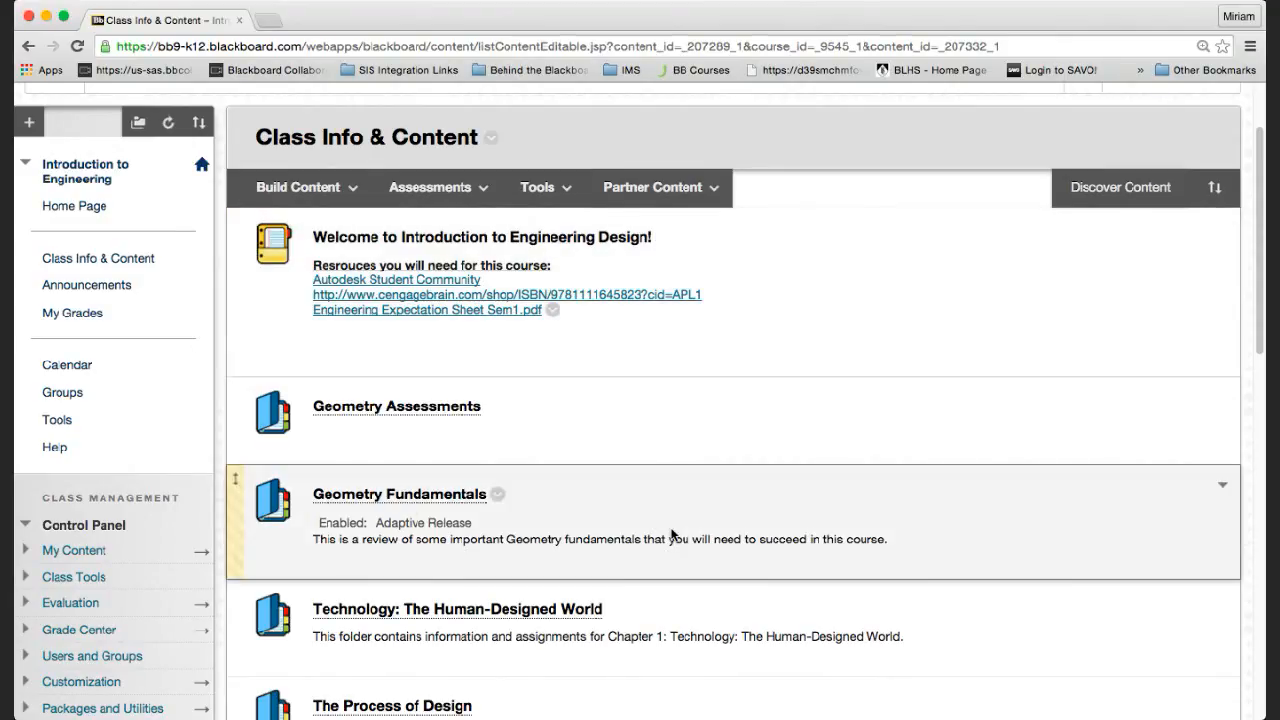
Scroll the Class Info & Content list and open the Technology: The Human-Designed World folder.
scroll(672, 470, down, 3)
scroll(672, 530, up, 2)
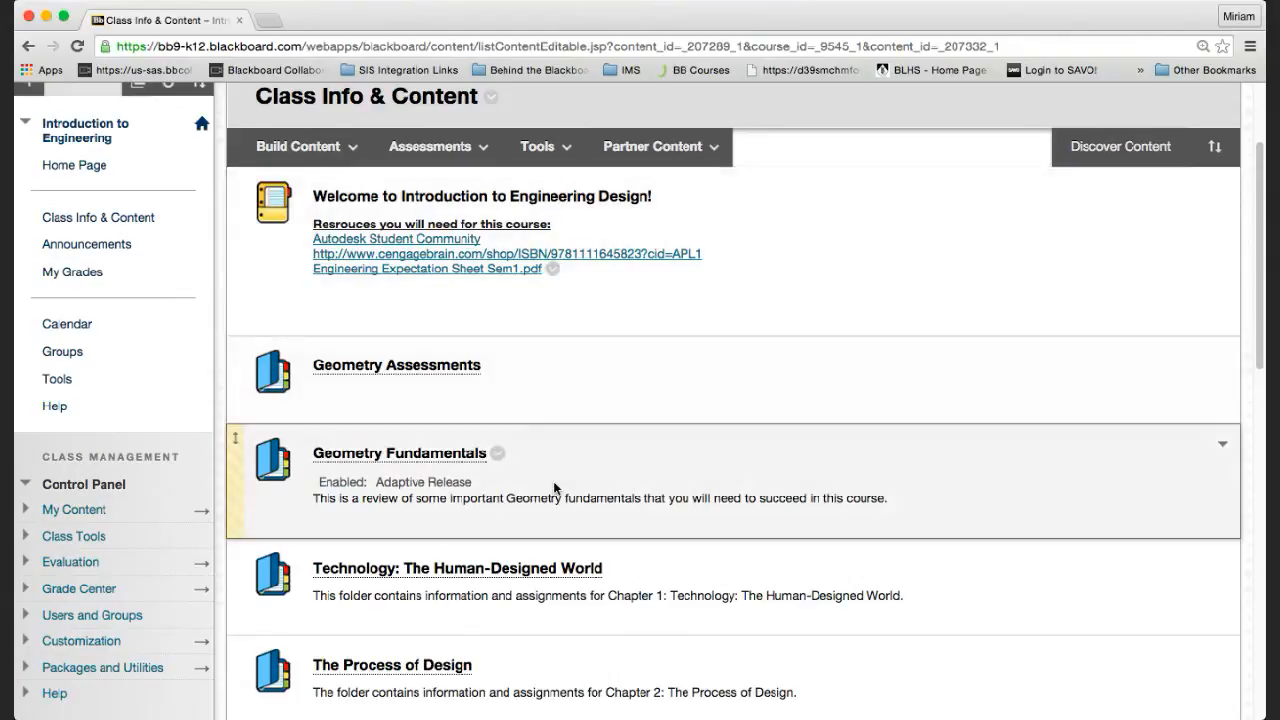
scroll(554, 484, down, 2)
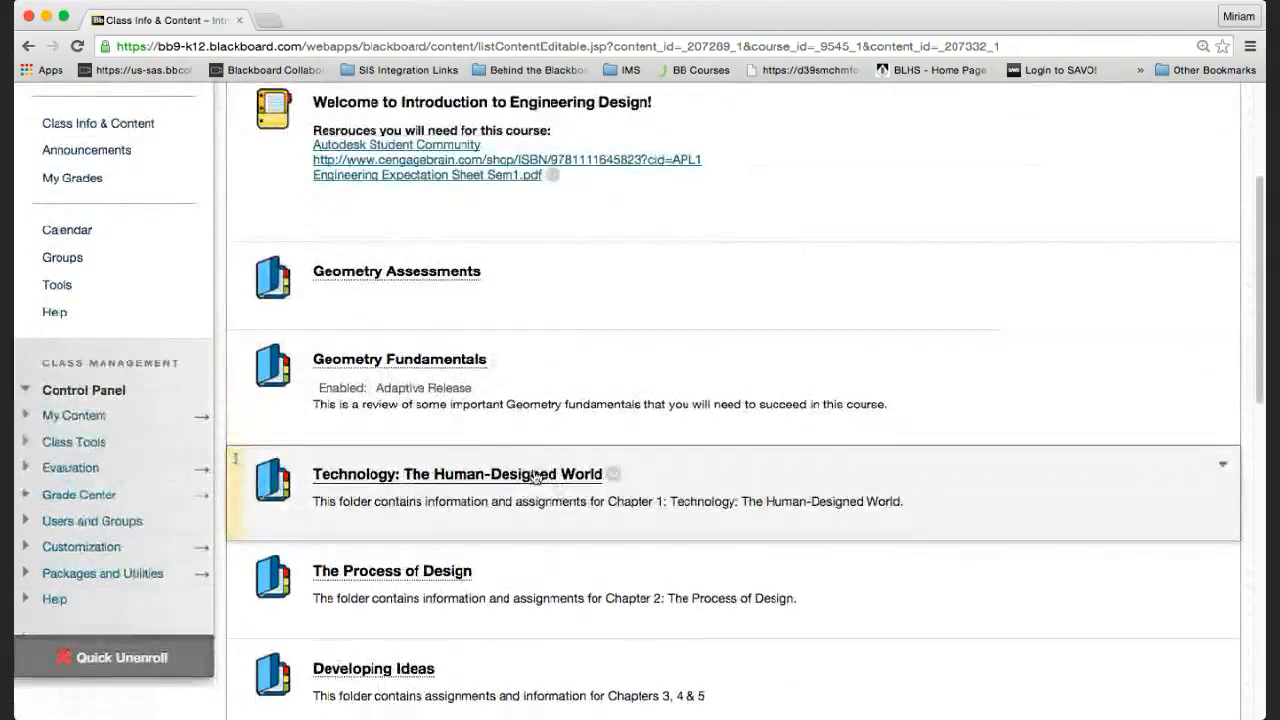
click(535, 476)
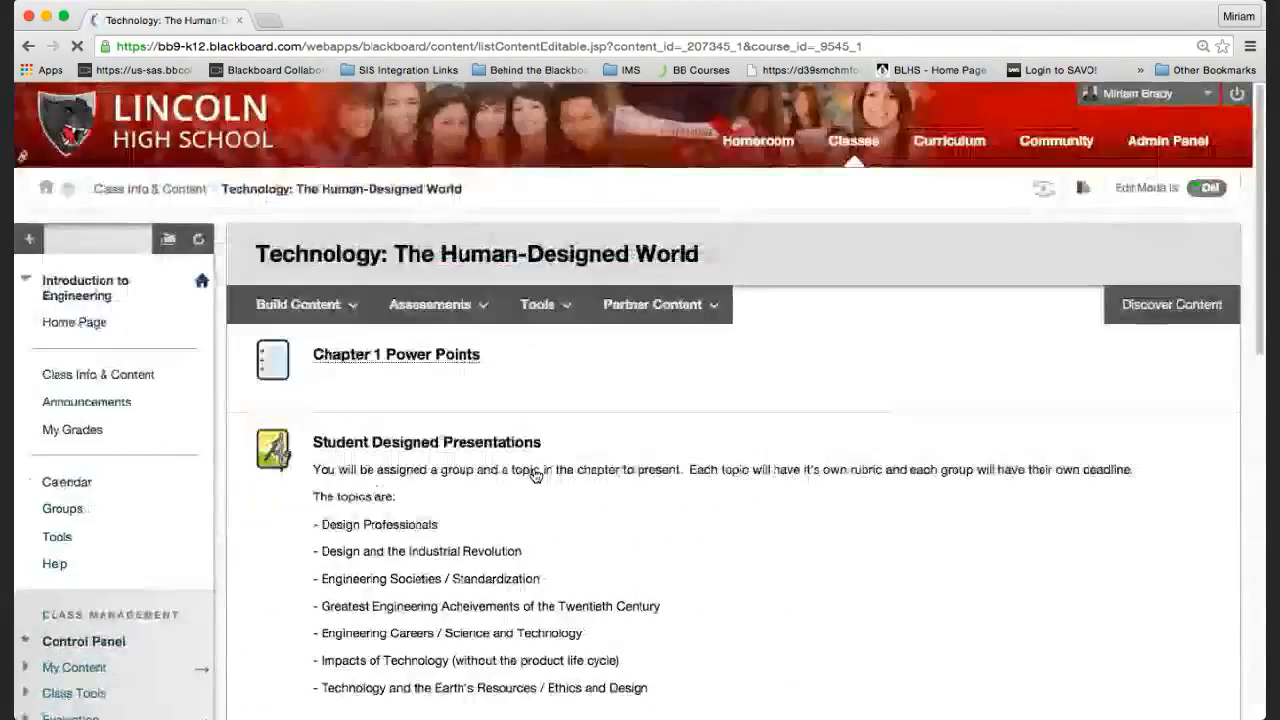
Look over the Presentations for Review item with Group 1–7 PDFs, then expand Users and Groups.
scroll(535, 476, down, 3)
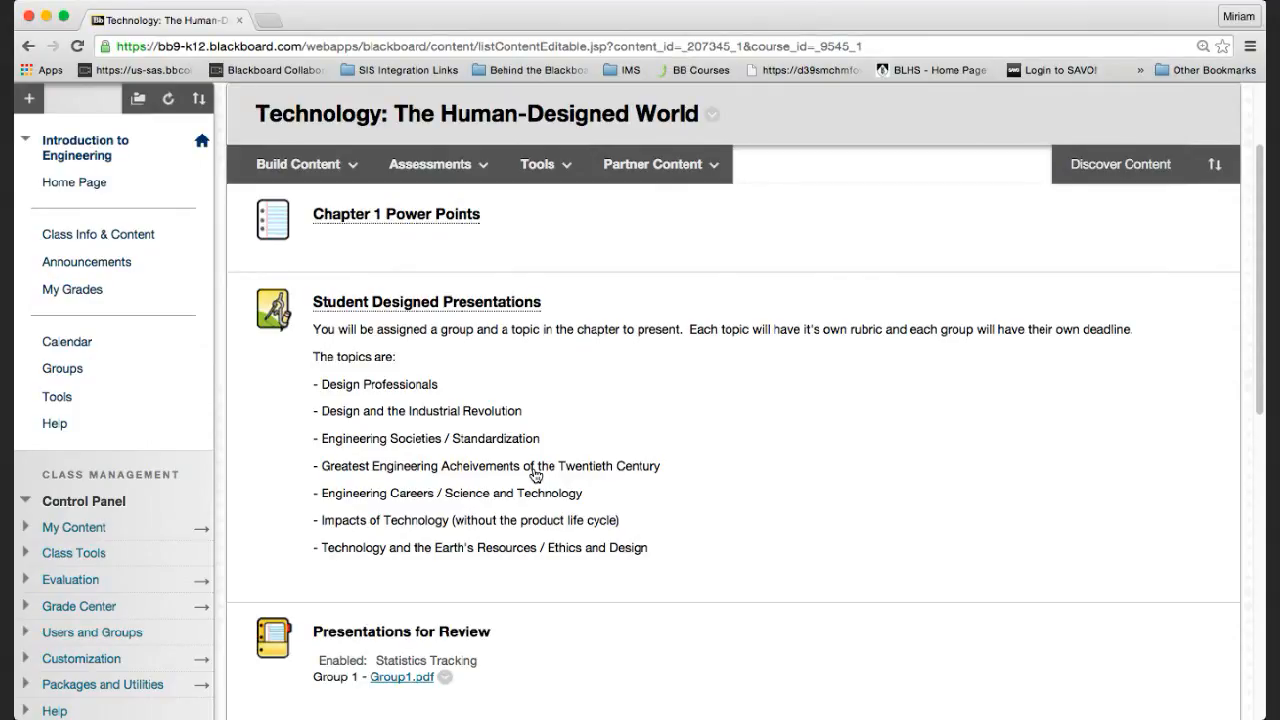
scroll(535, 475, down, 5)
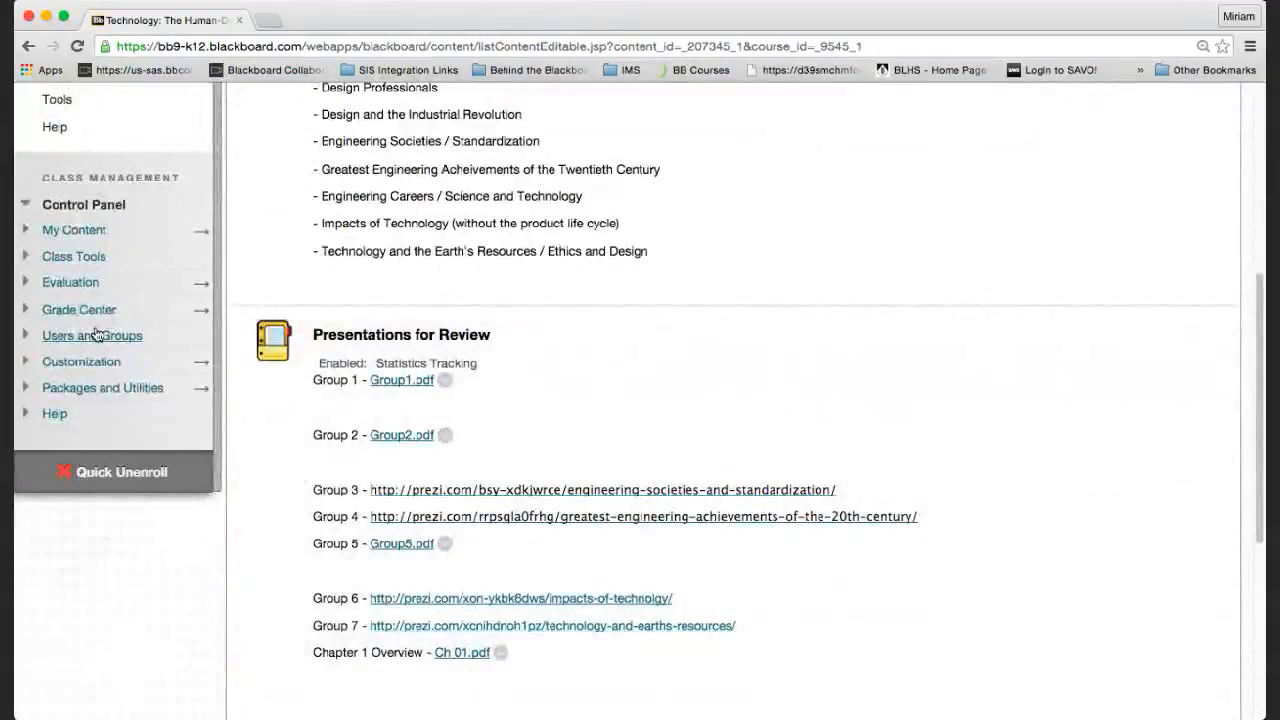
click(96, 335)
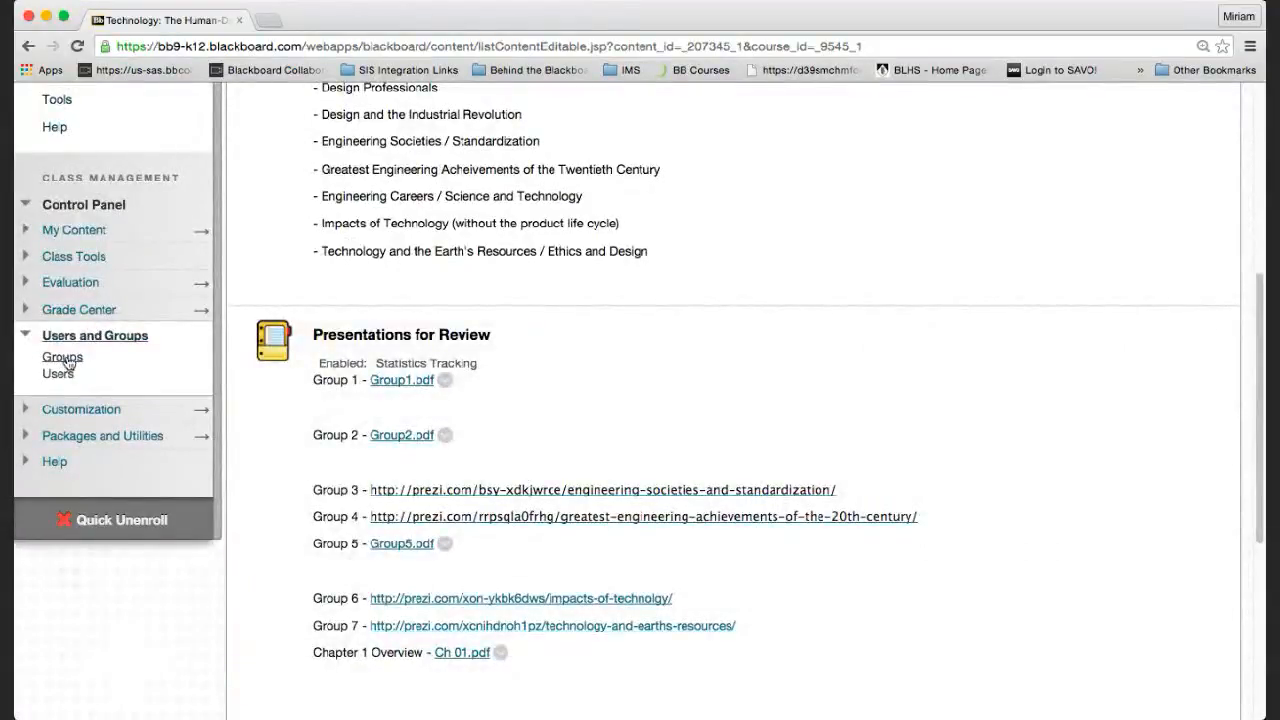
Open the Groups page and review the existing Chapter 1 and Design Process groups.
click(60, 357)
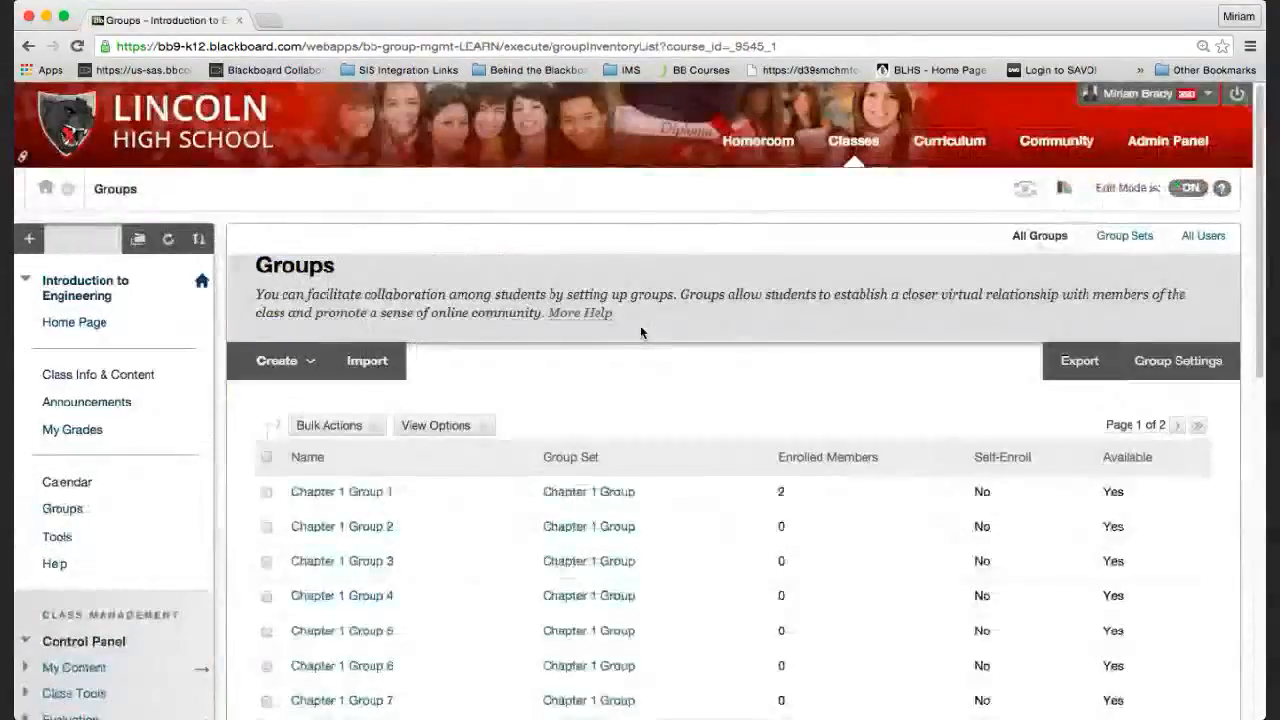
scroll(621, 428, down, 1)
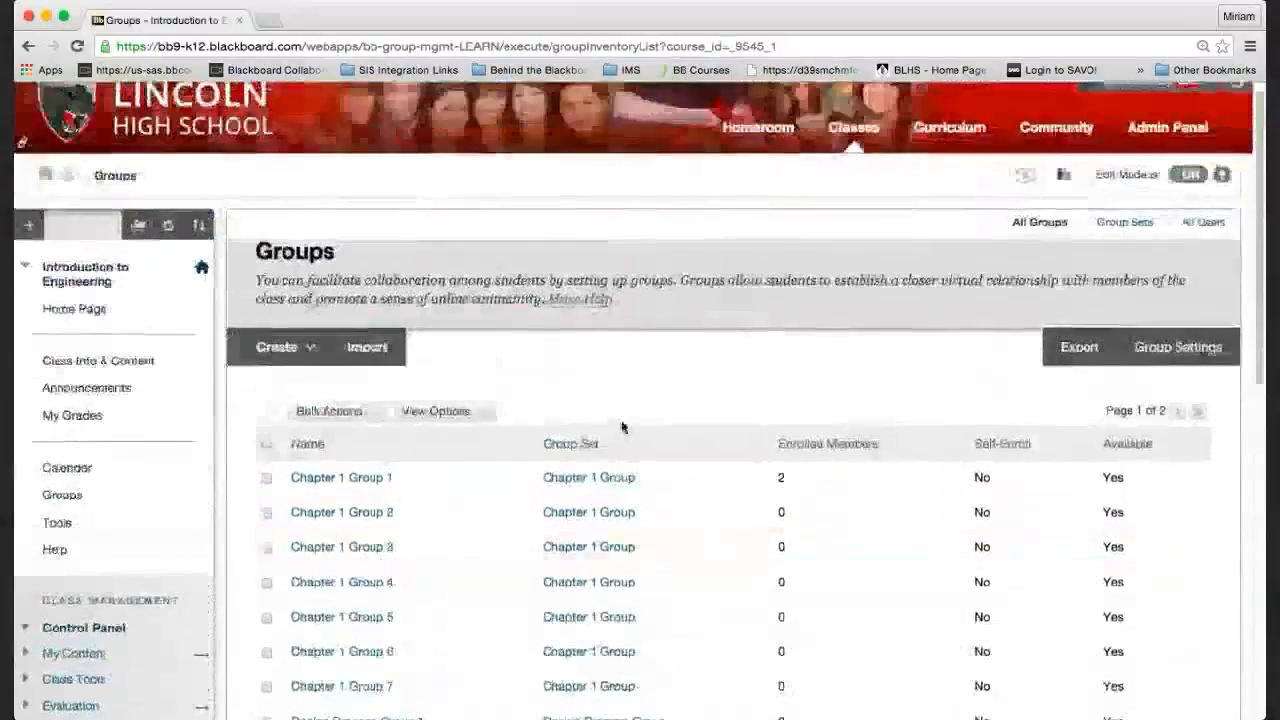
scroll(620, 423, down, 5)
scroll(623, 428, up, 3)
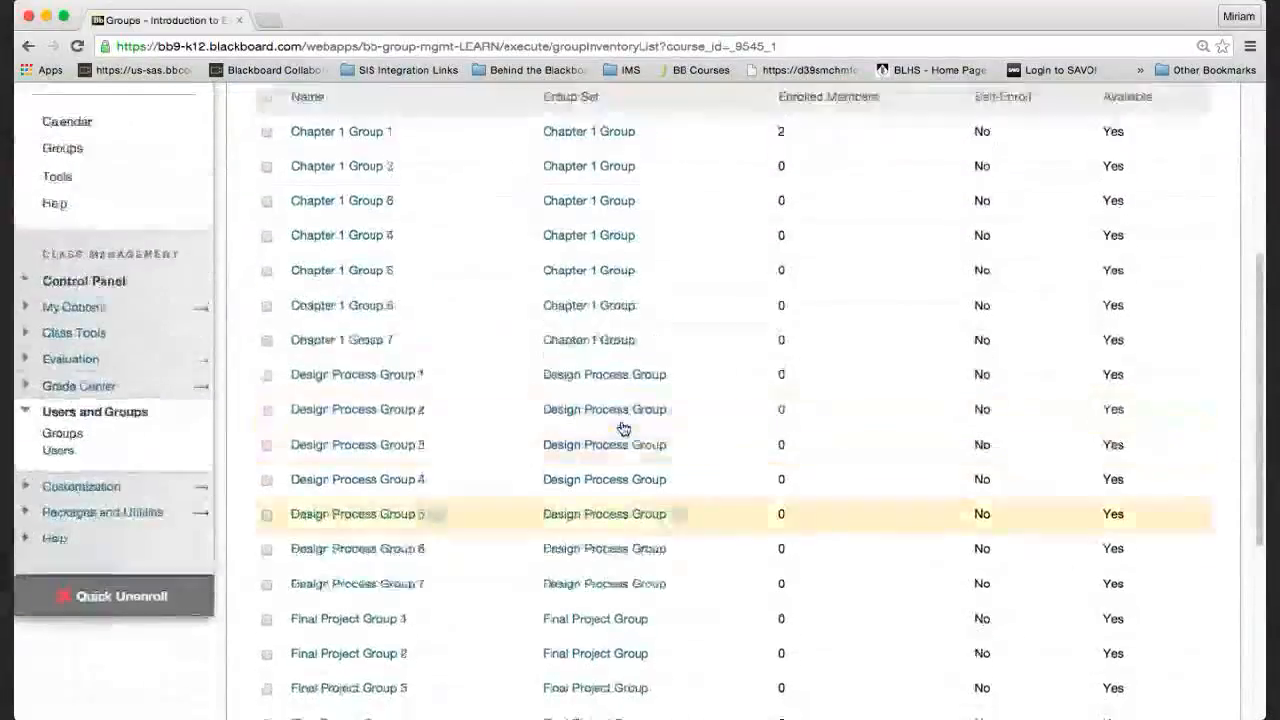
Start a new Random Enroll group set from the Create menu.
mouse_move(276, 200)
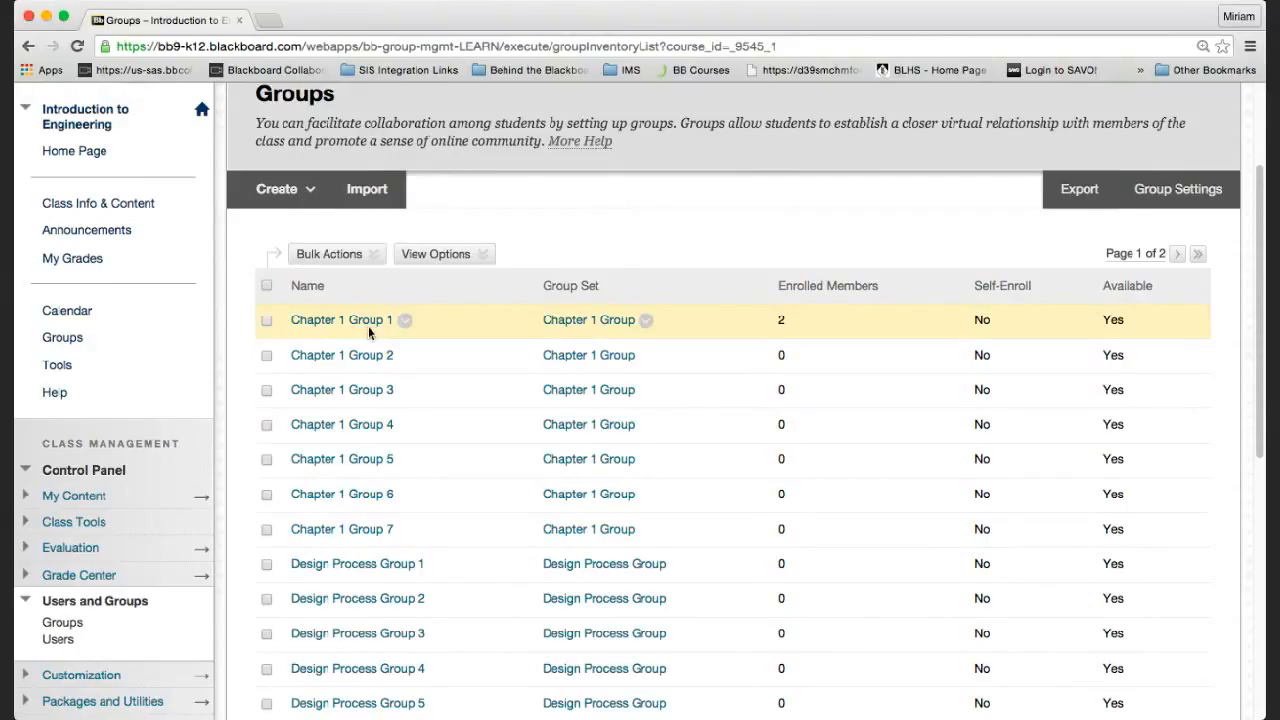
click(280, 190)
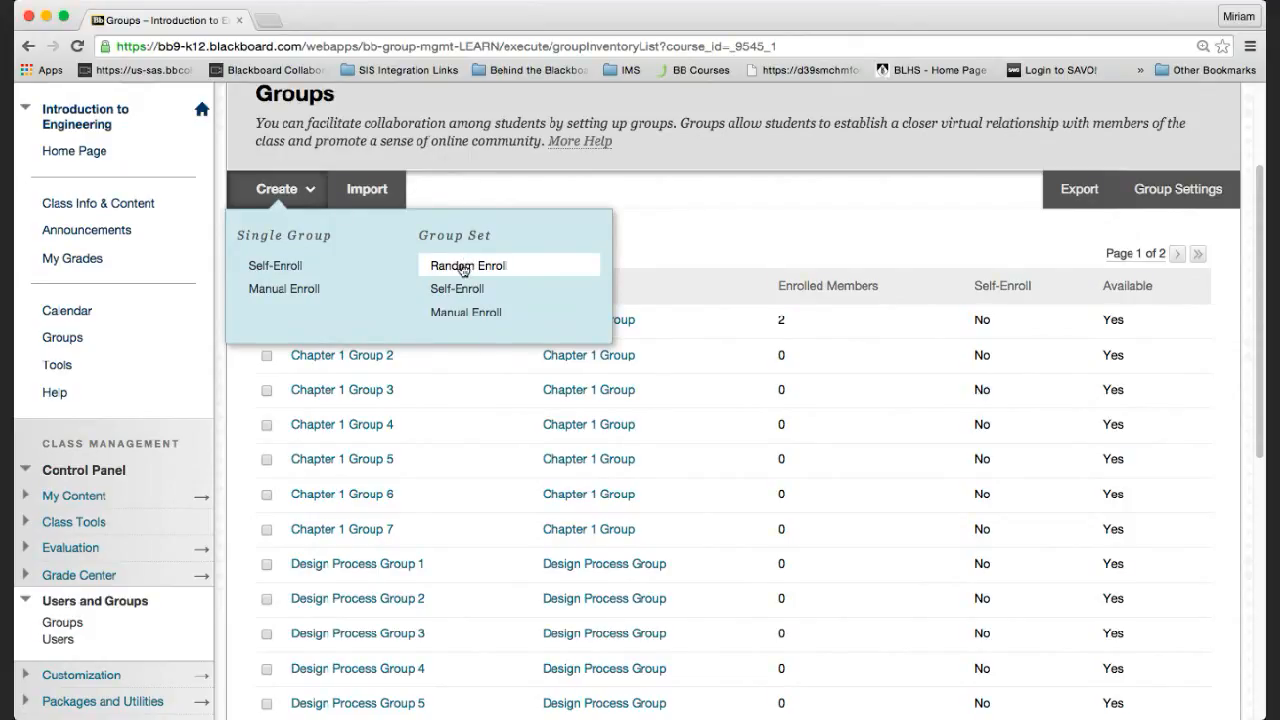
click(463, 267)
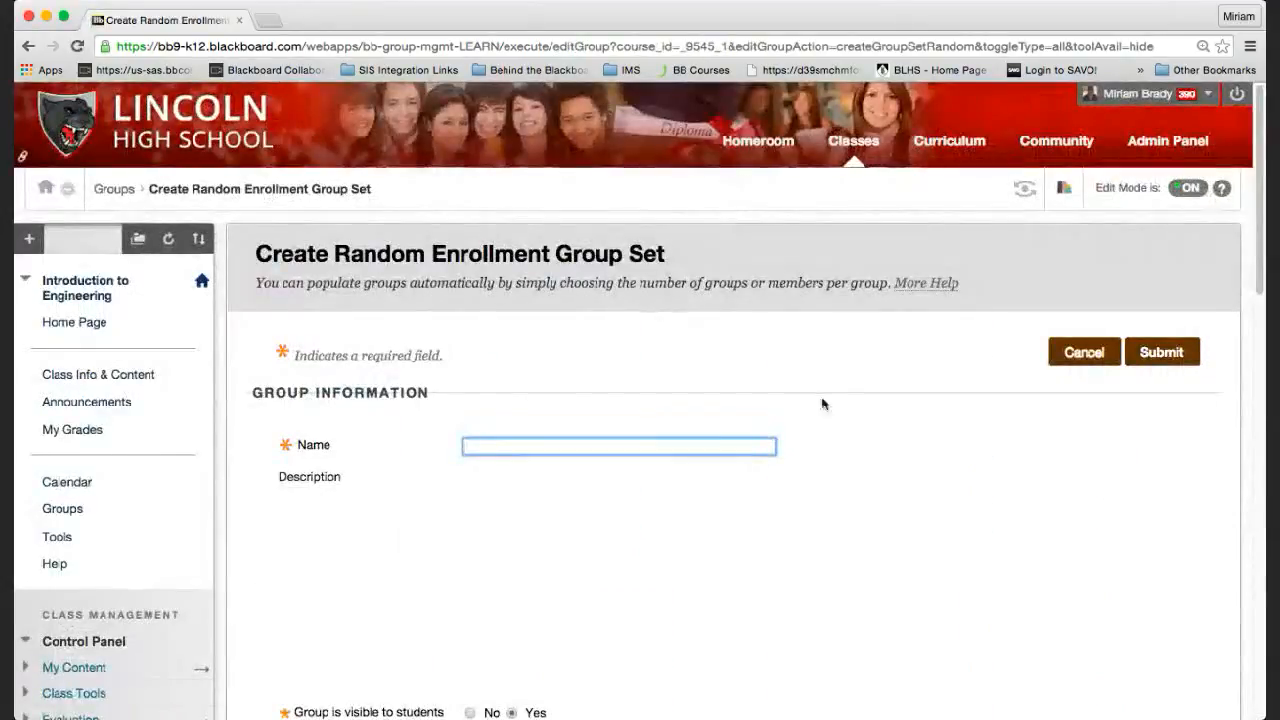
Name the group set 'Random Group', leaving its student visibility set to Yes.
text(R)
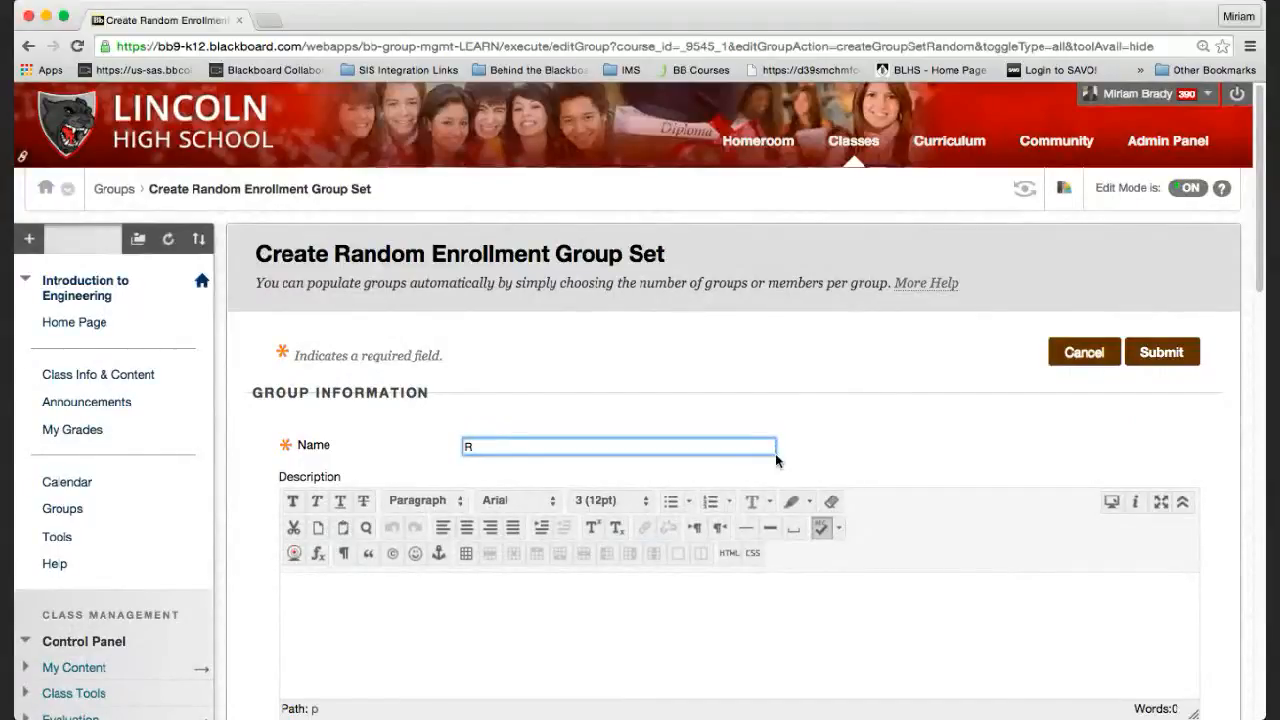
text(ad)
key(BackSpace)
text(ndom Group)
scroll(846, 488, down, 3)
scroll(844, 488, down, 3)
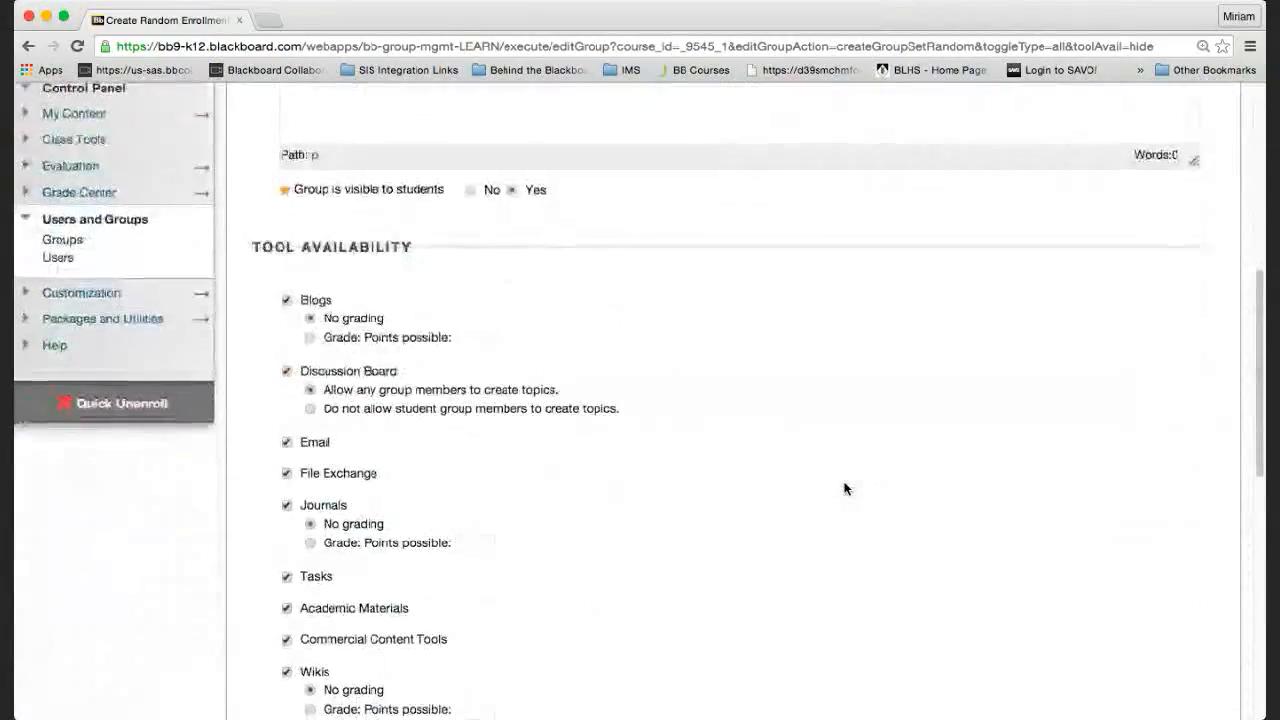
scroll(844, 488, up, 2)
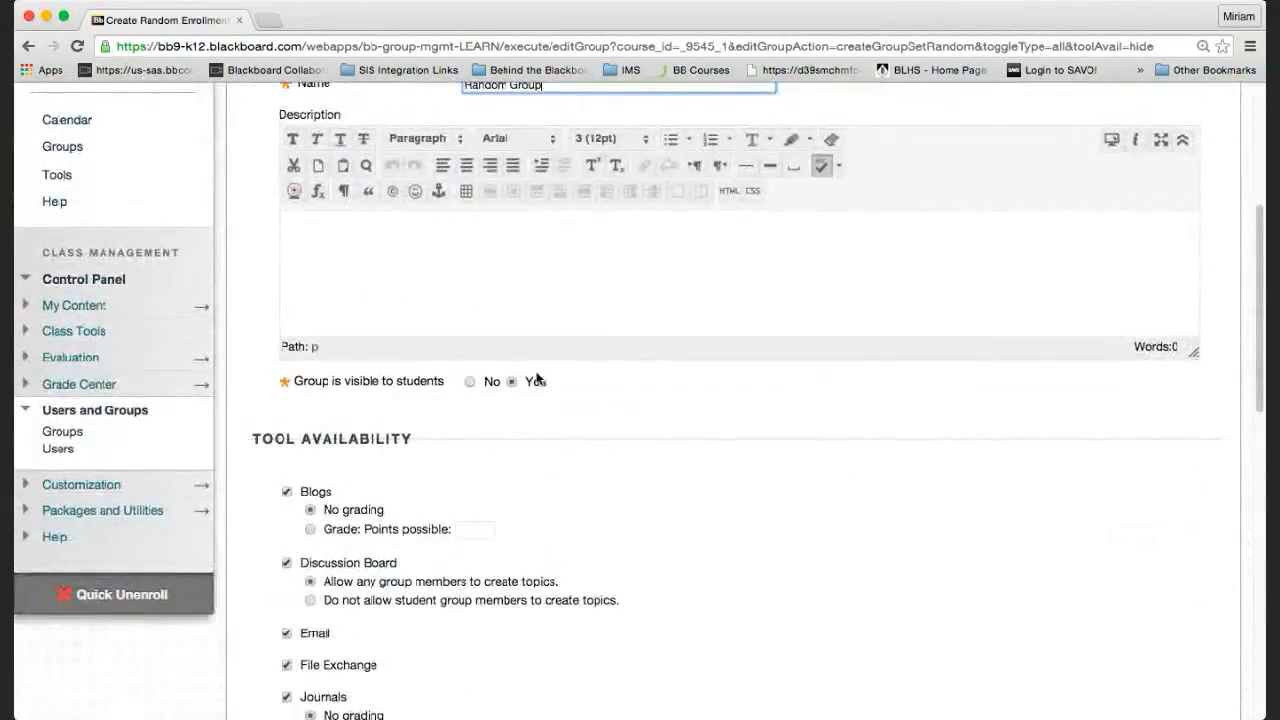
scroll(537, 378, up, 2)
scroll(537, 378, up, 1)
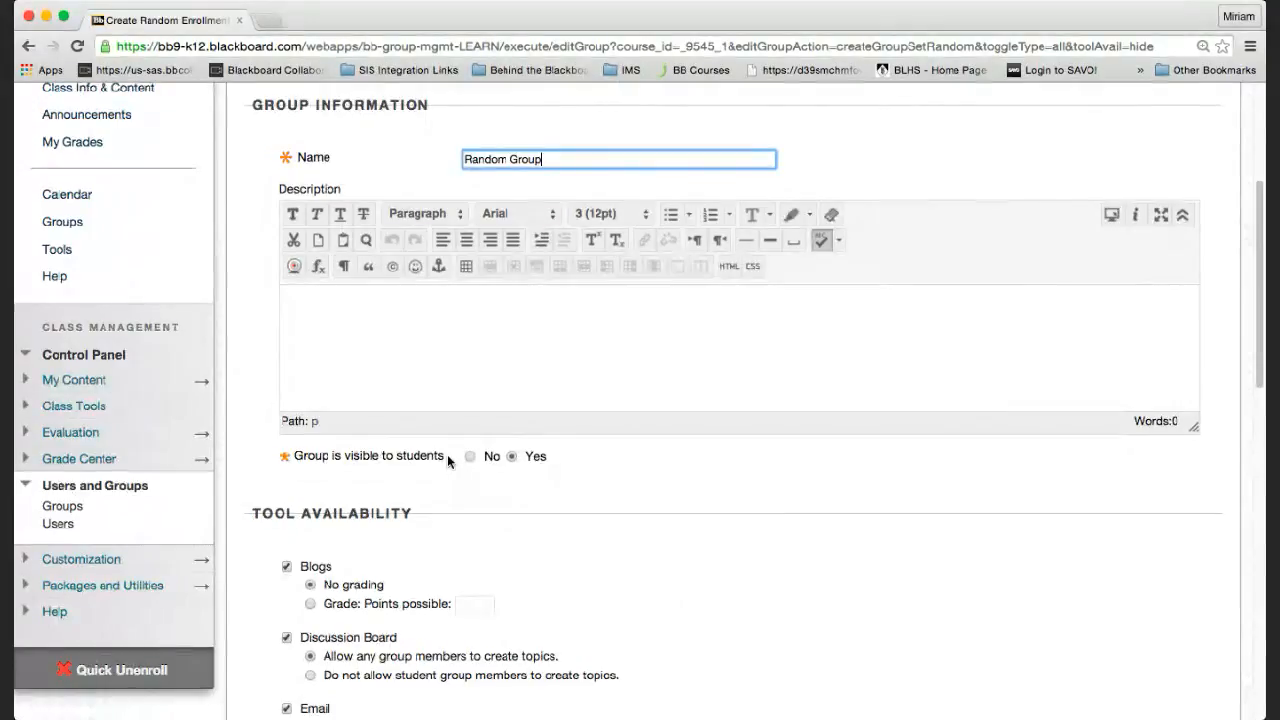
Enable all group tools, Blogs and Discussion Board through Wikis and Collaboration, with personalization allowed.
scroll(506, 574, down, 3)
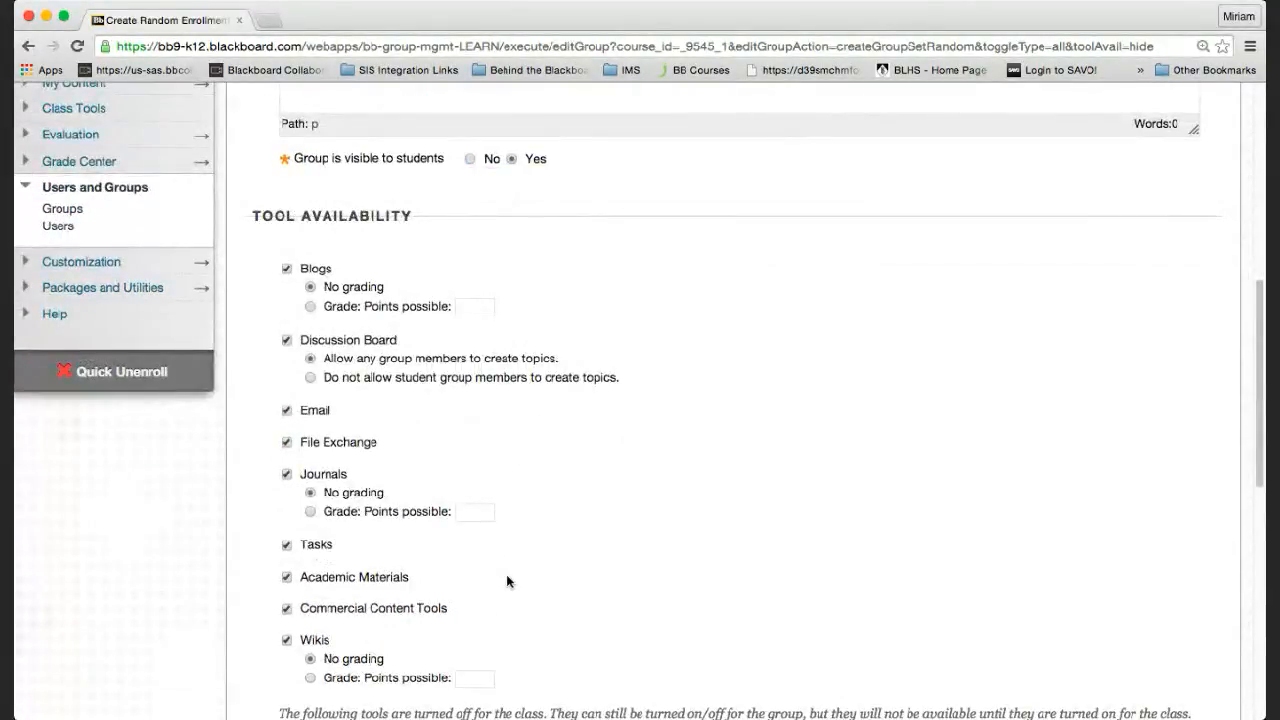
scroll(583, 338, up, 2)
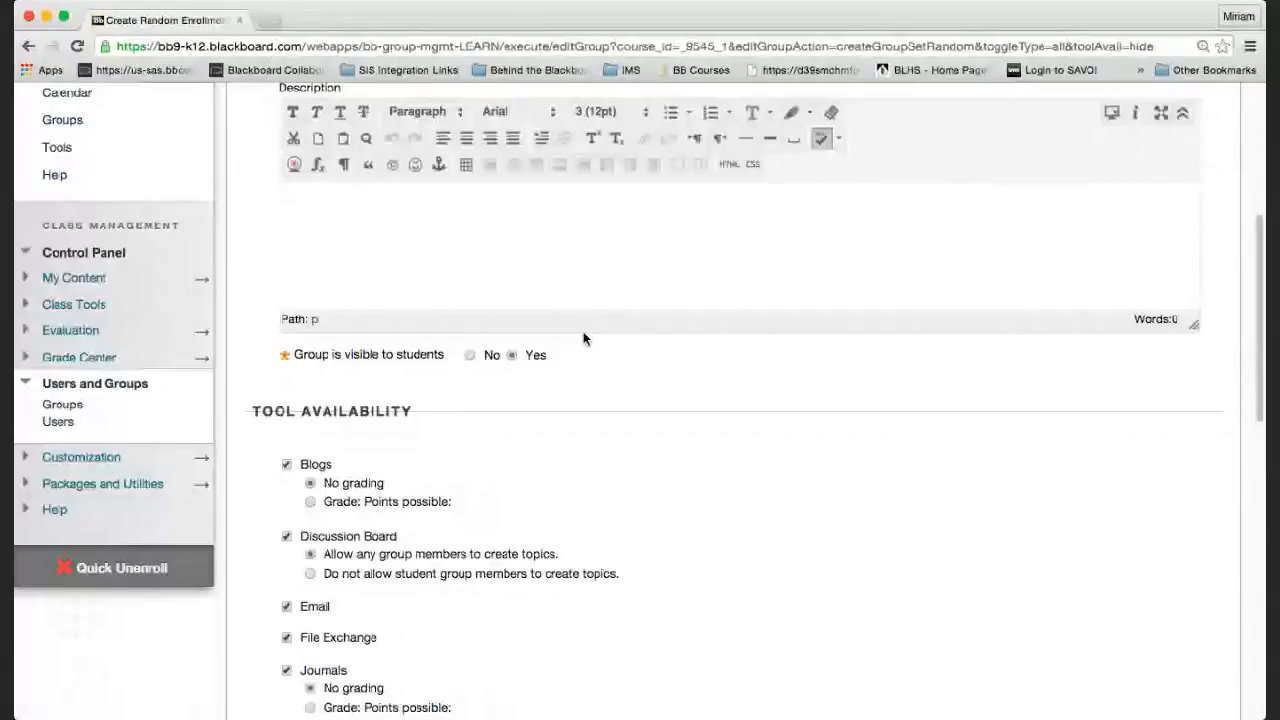
scroll(573, 423, down, 2)
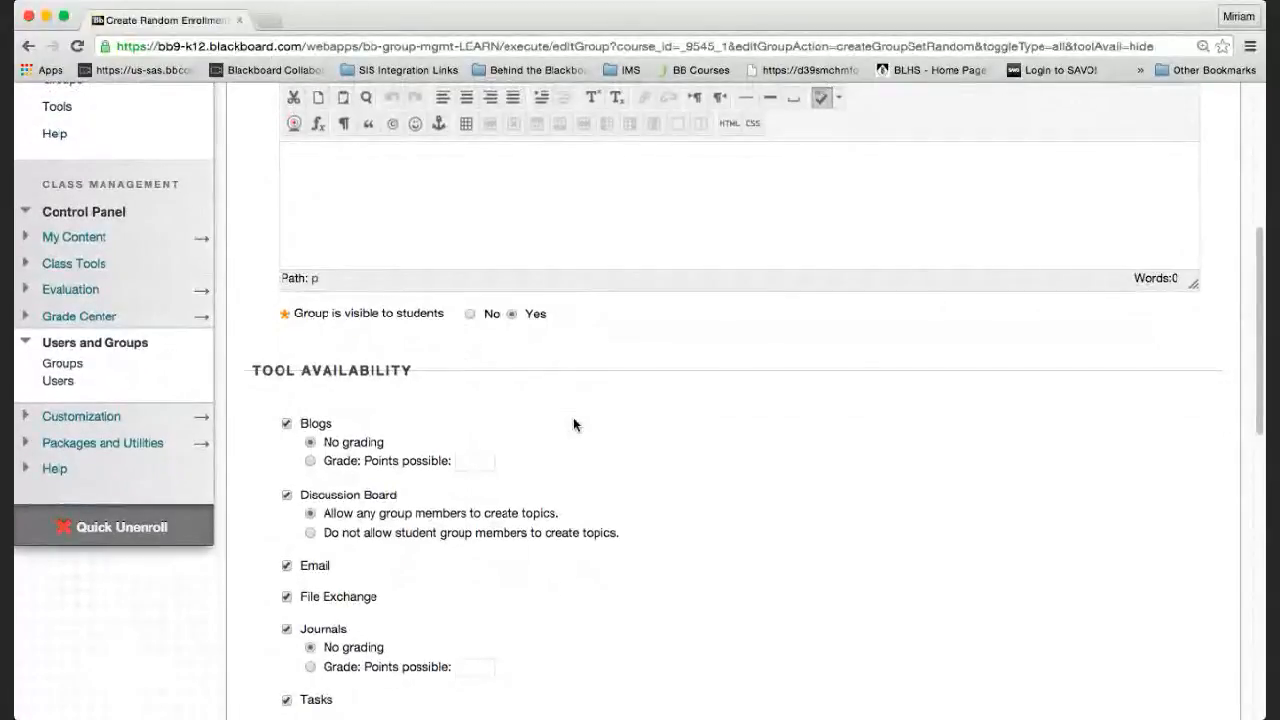
scroll(574, 424, up, 1)
scroll(574, 424, down, 1)
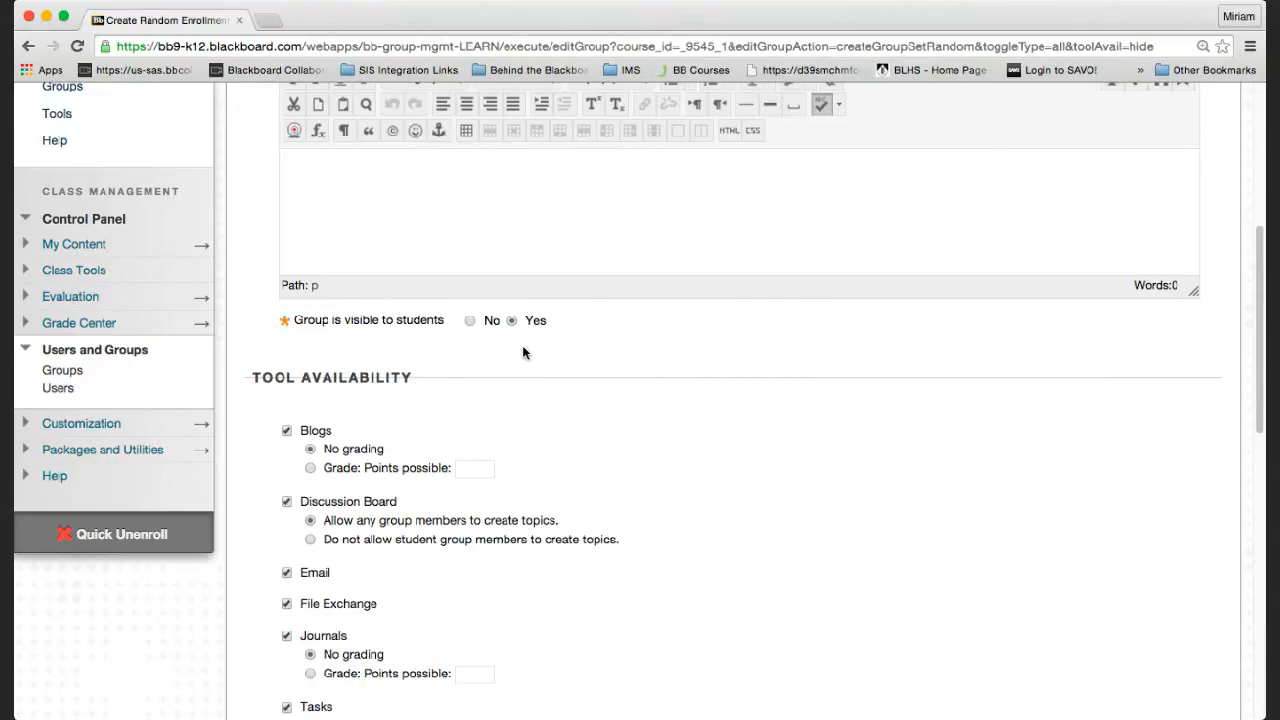
scroll(522, 345, down, 2)
scroll(422, 348, down, 5)
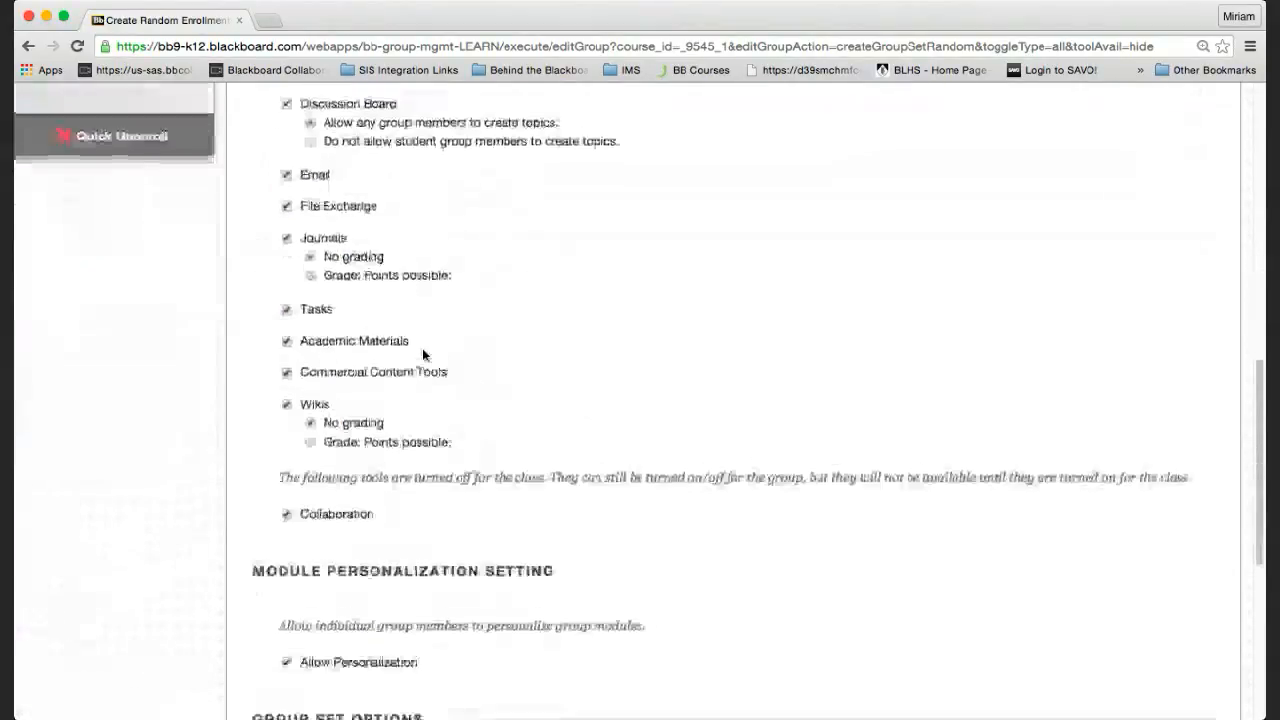
scroll(422, 348, up, 2)
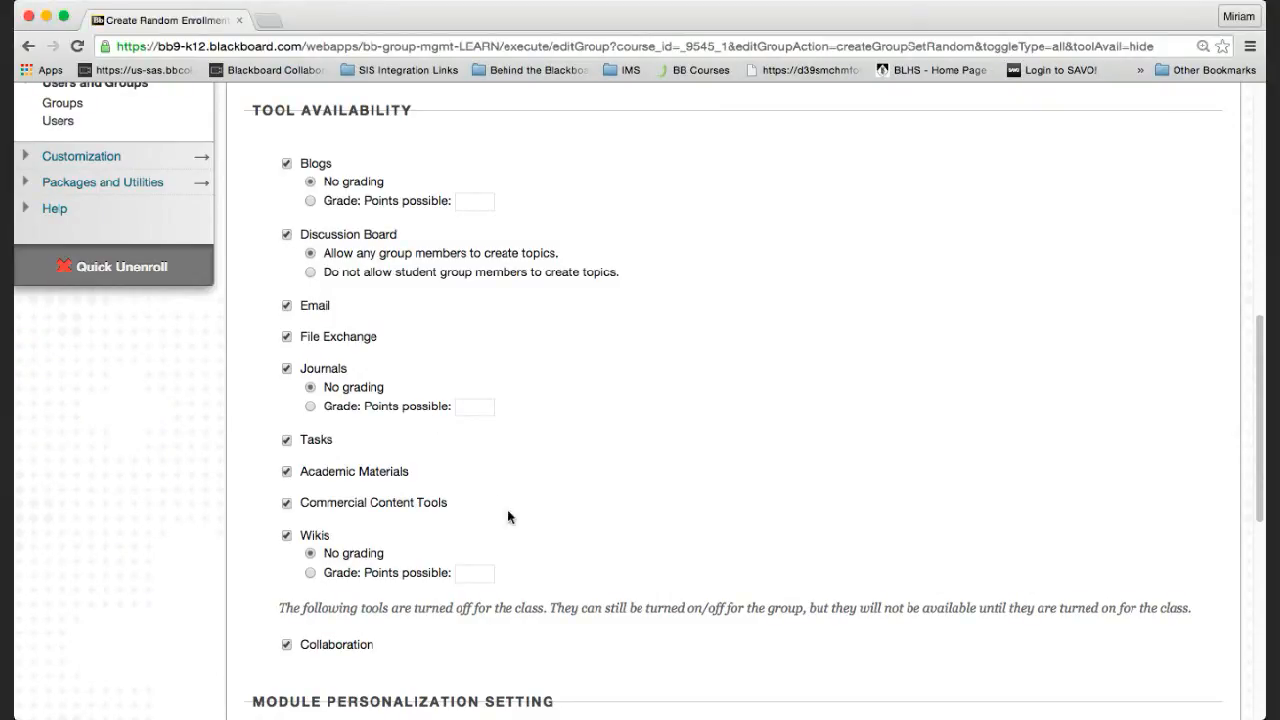
scroll(508, 499, down, 3)
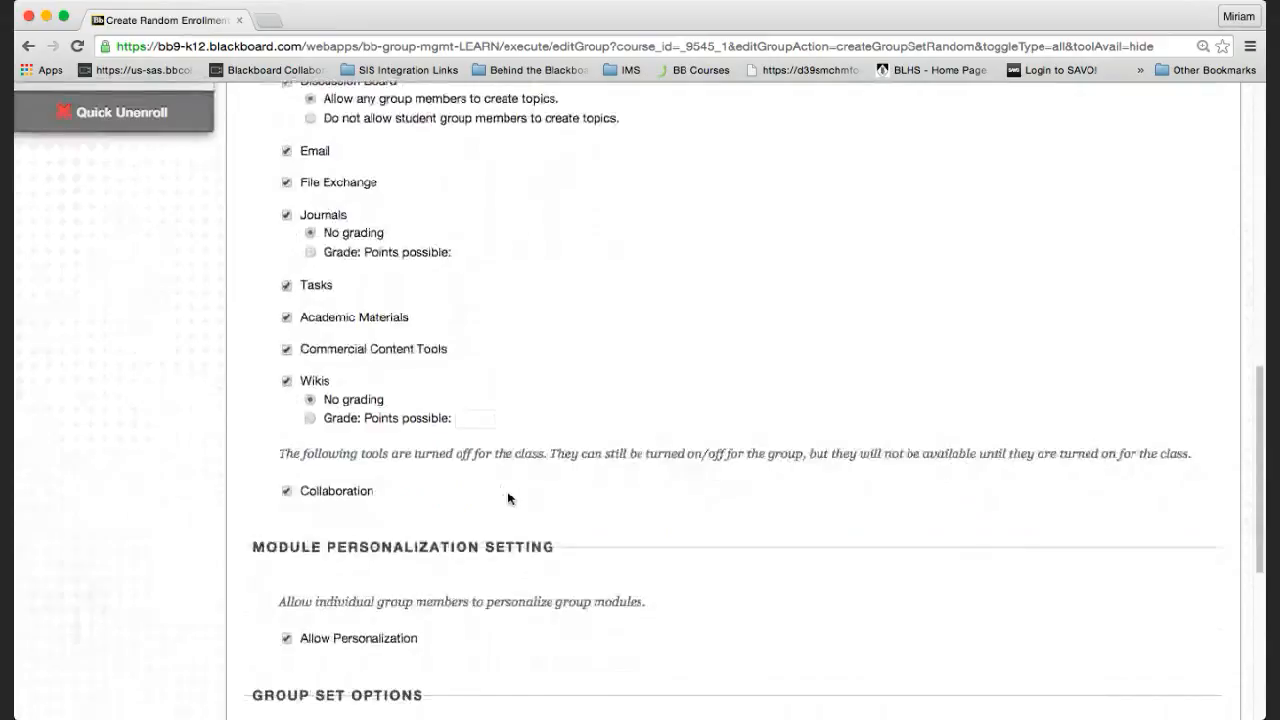
scroll(508, 499, down, 7)
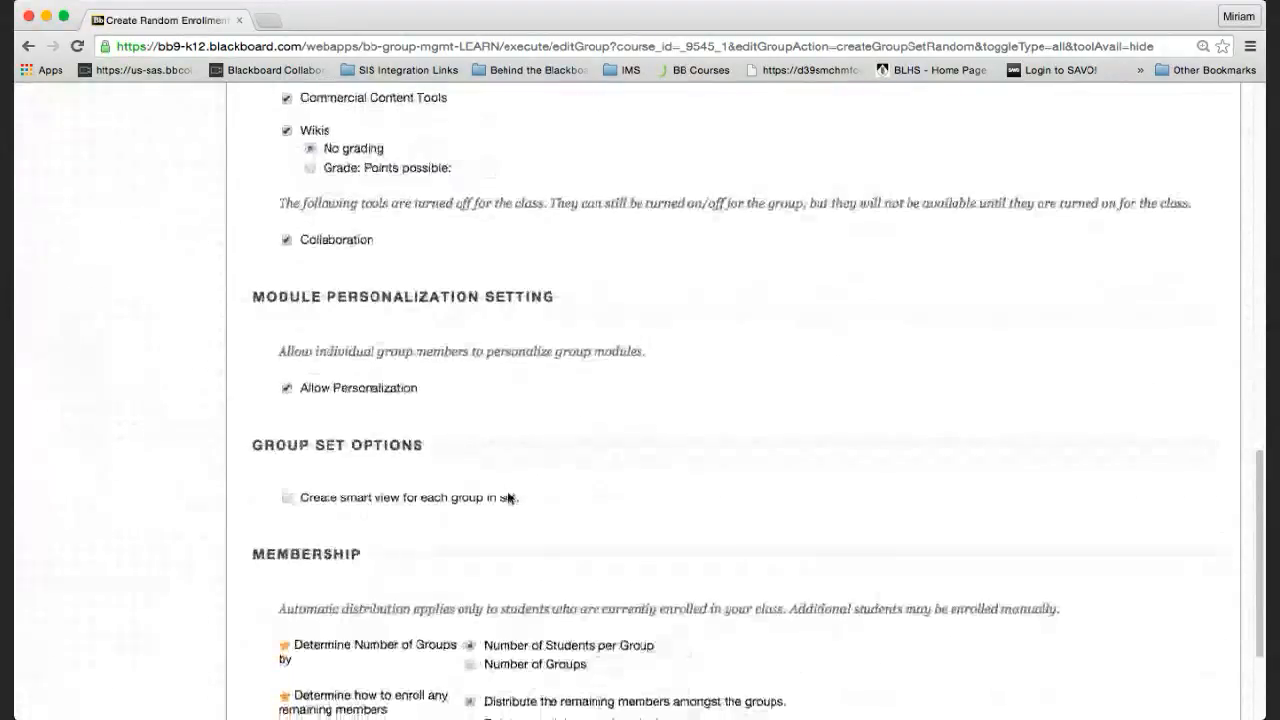
Choose Number of Groups membership, then cancel the form back to the Chapter 1 Groups list.
scroll(508, 492, down, 1)
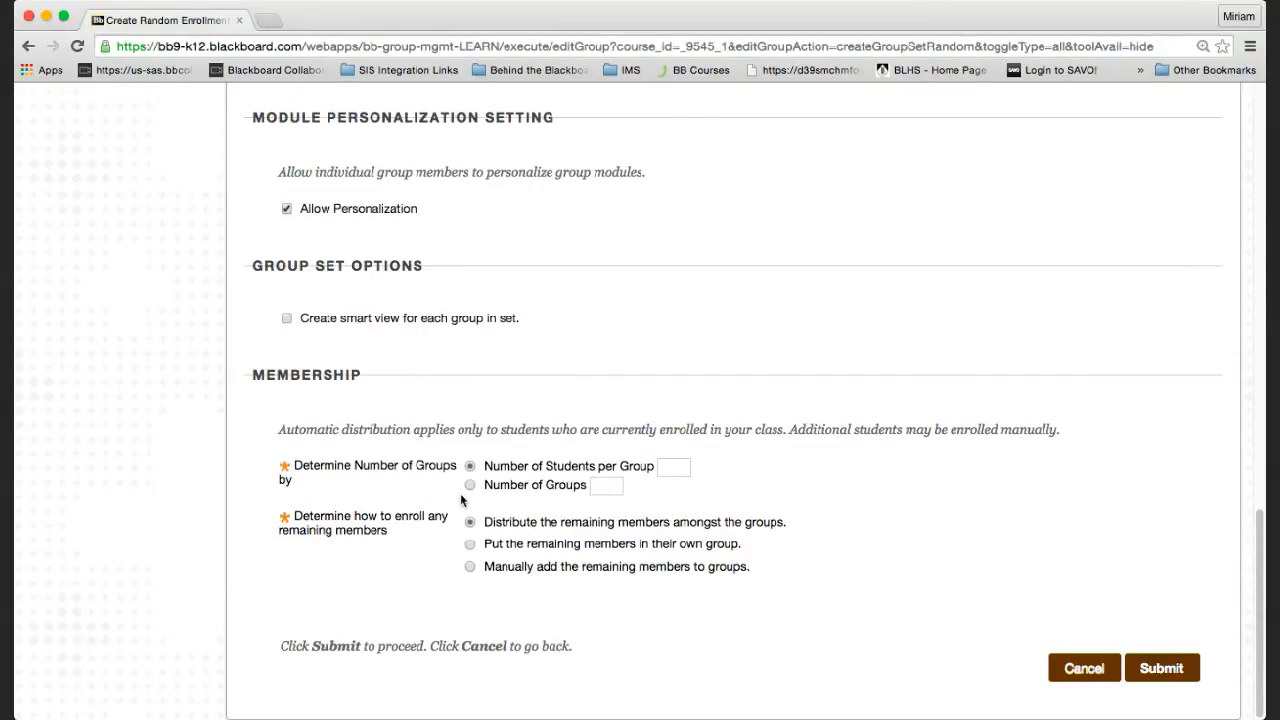
scroll(462, 500, down, 1)
scroll(461, 495, up, 1)
click(470, 485)
click(1098, 672)
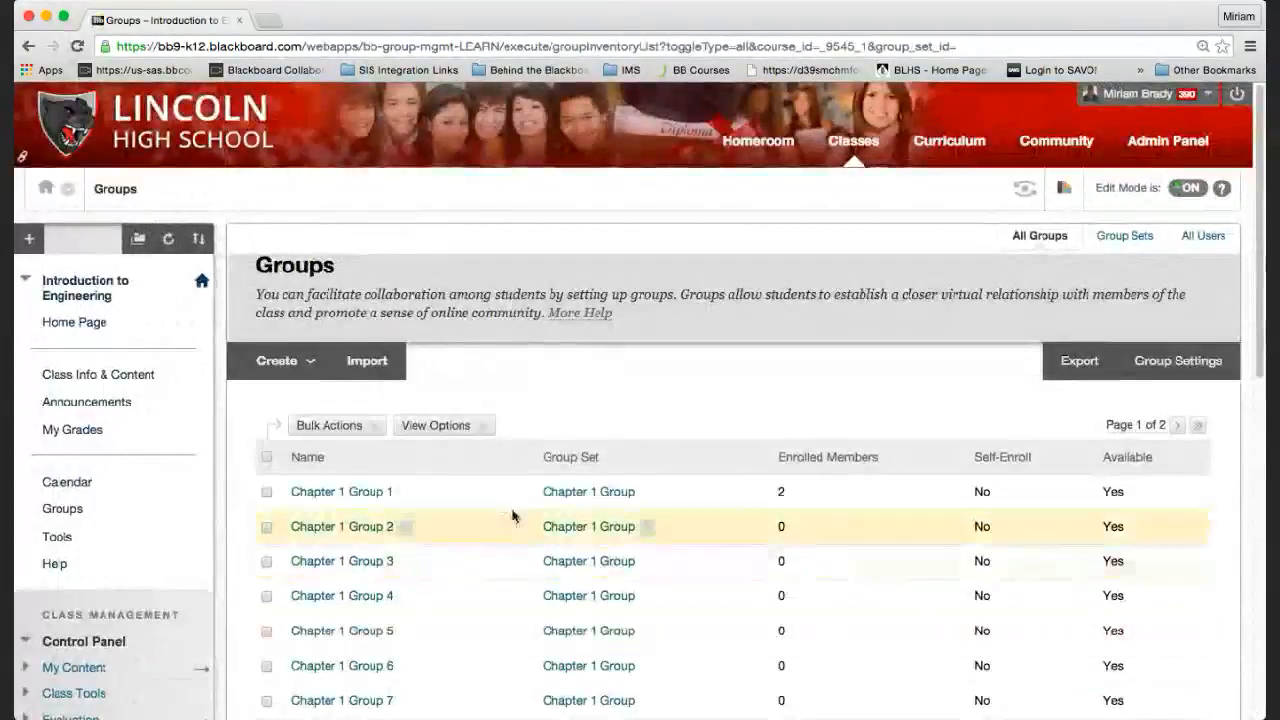
Return to the Technology folder and show the Student Designed Presentations options.
scroll(434, 522, down, 3)
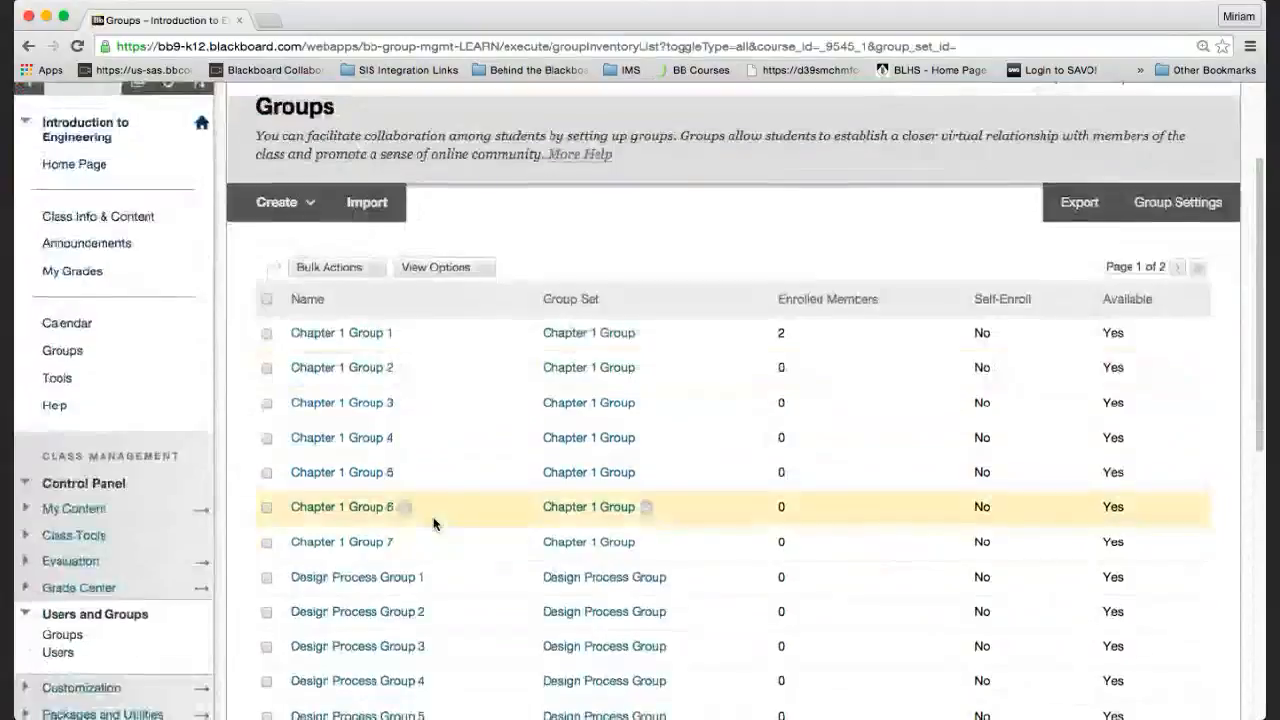
scroll(434, 522, down, 2)
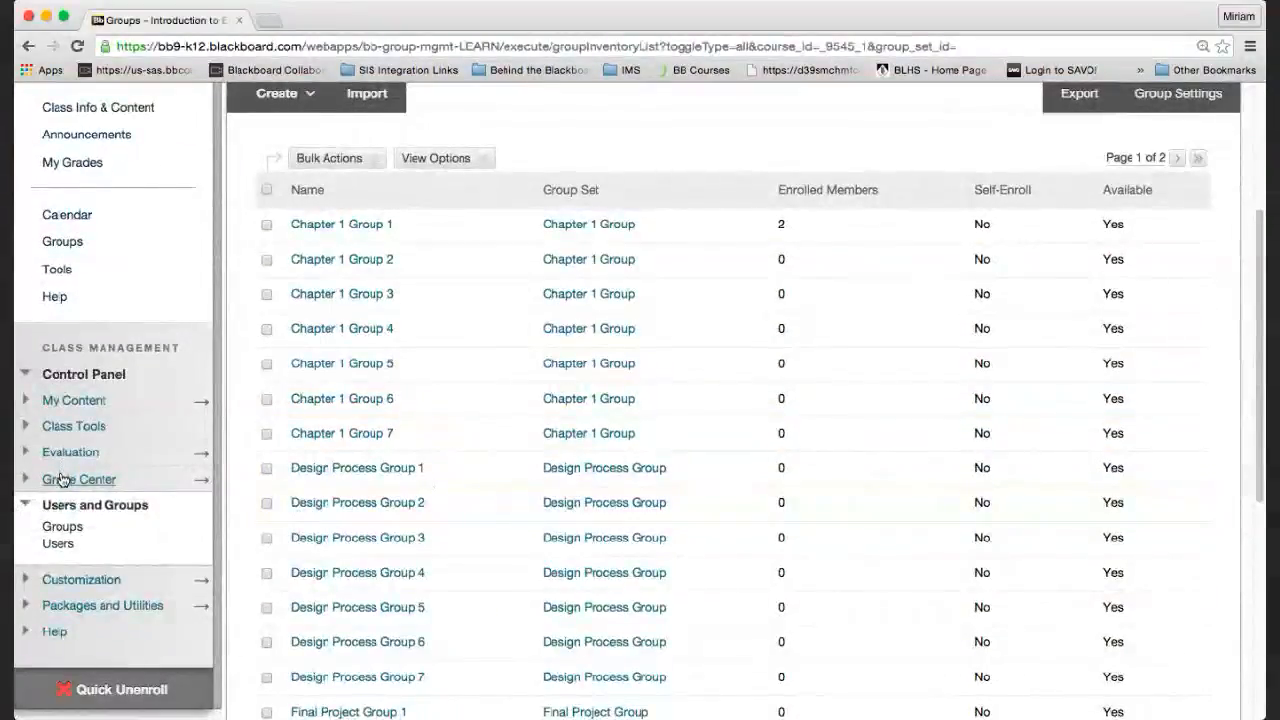
scroll(58, 402, up, 5)
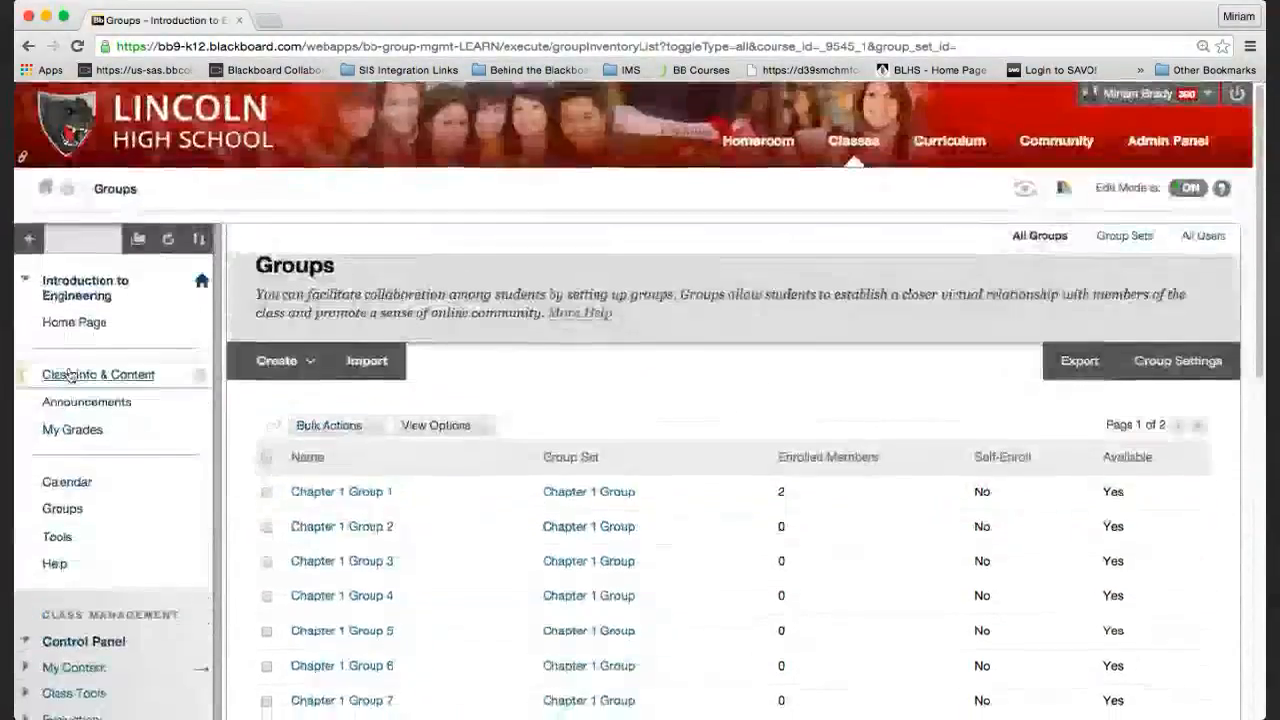
click(68, 374)
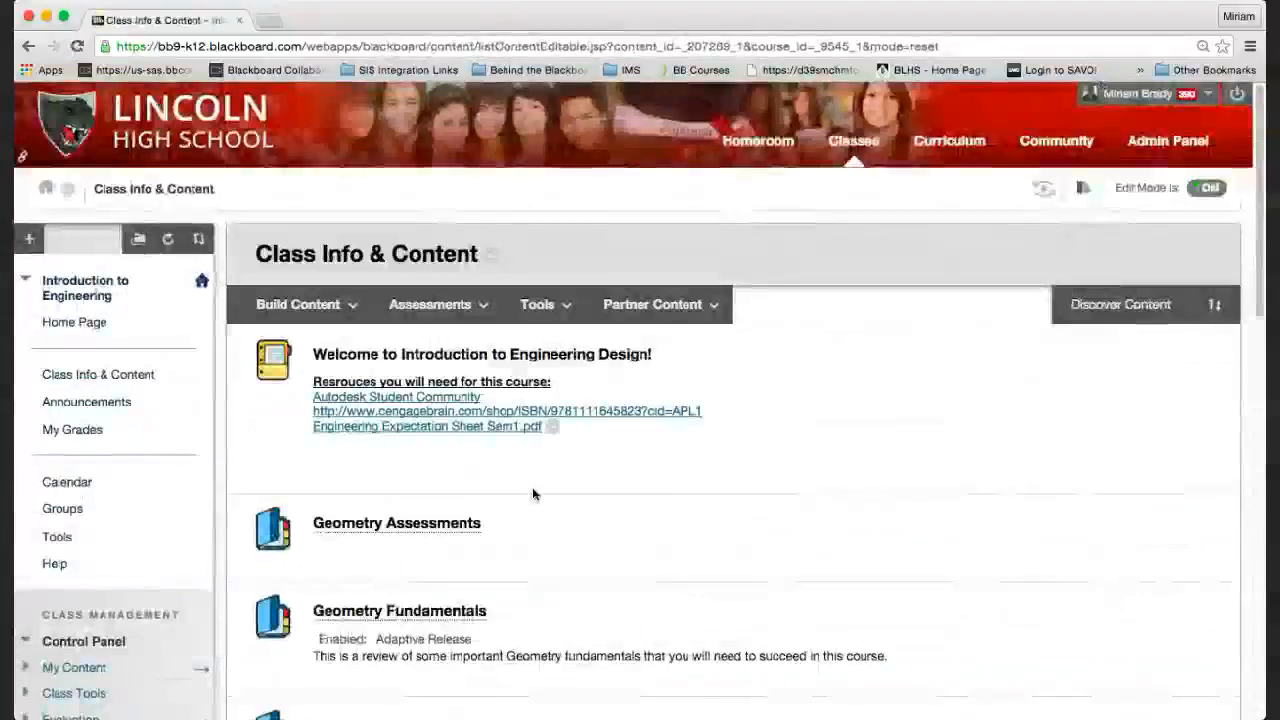
scroll(533, 494, down, 4)
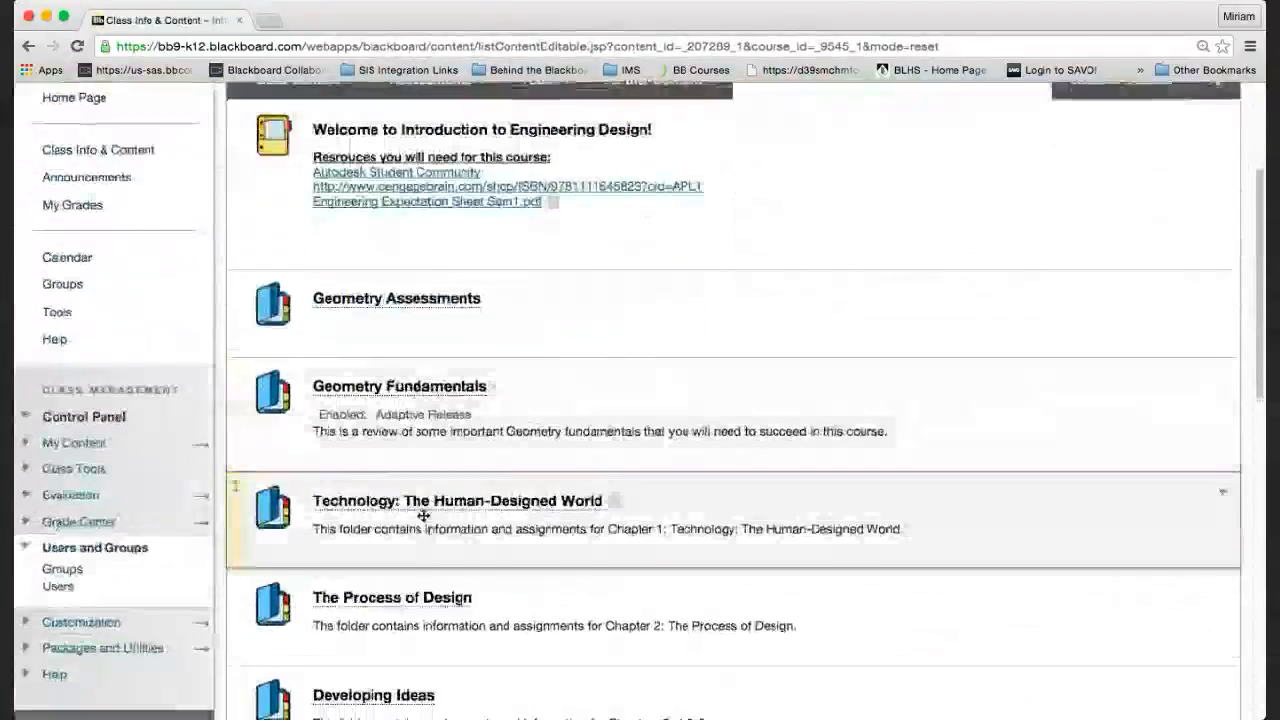
click(430, 501)
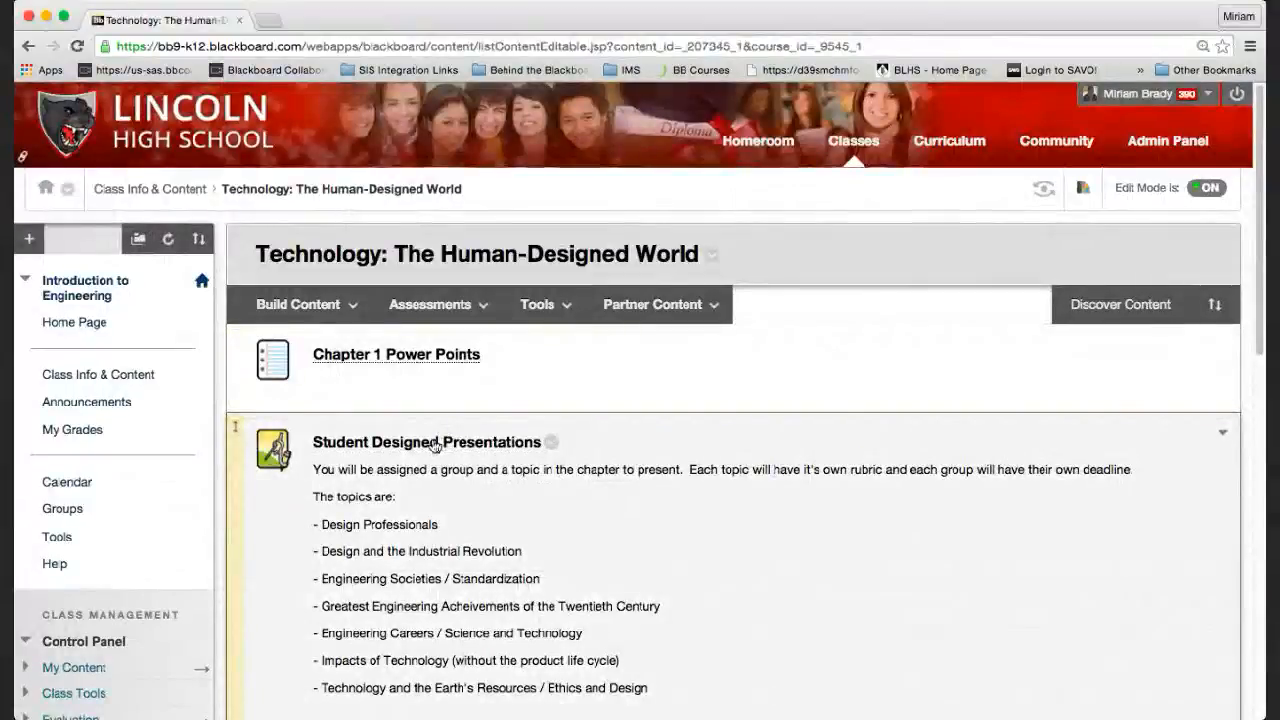
click(551, 444)
click(565, 175)
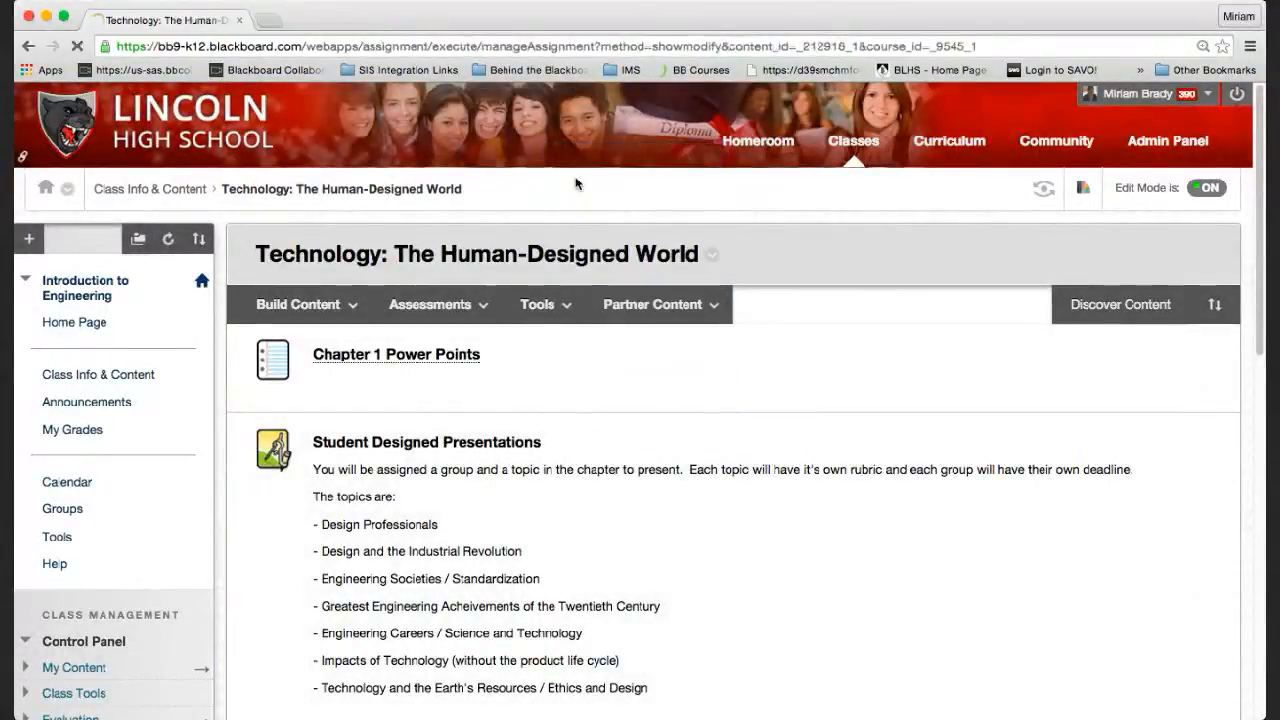
scroll(906, 526, down, 5)
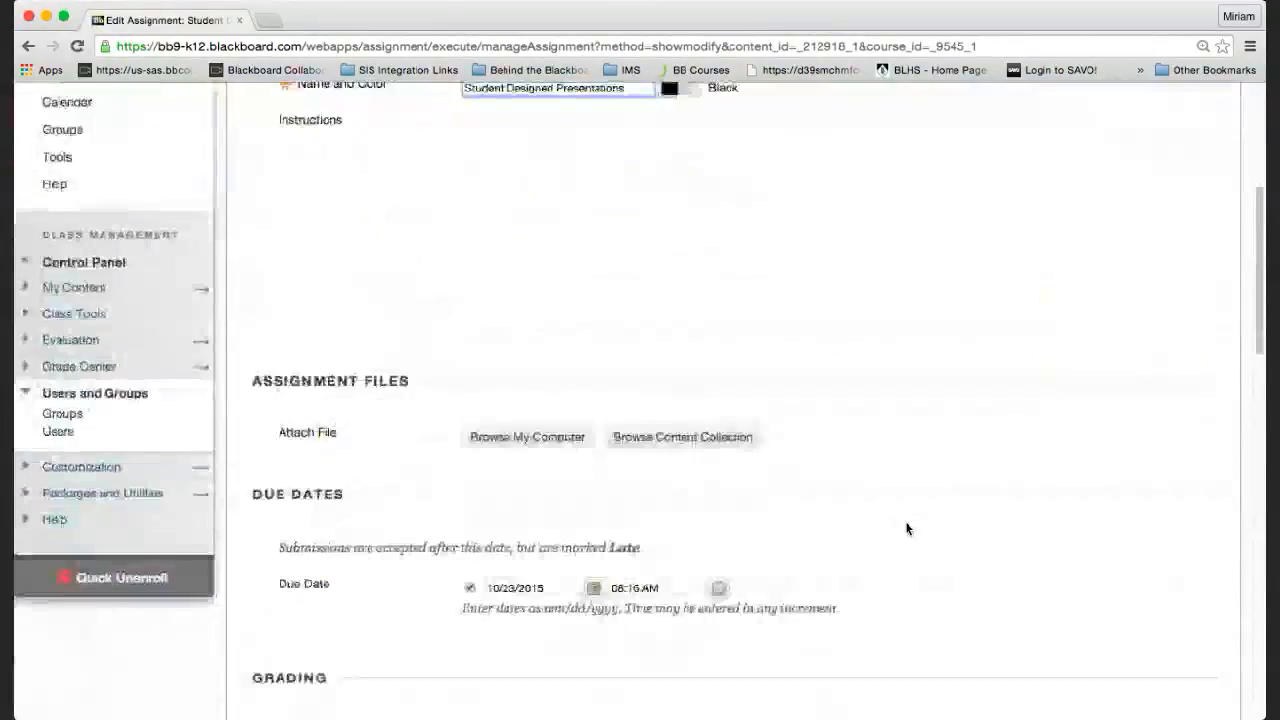
scroll(906, 528, down, 10)
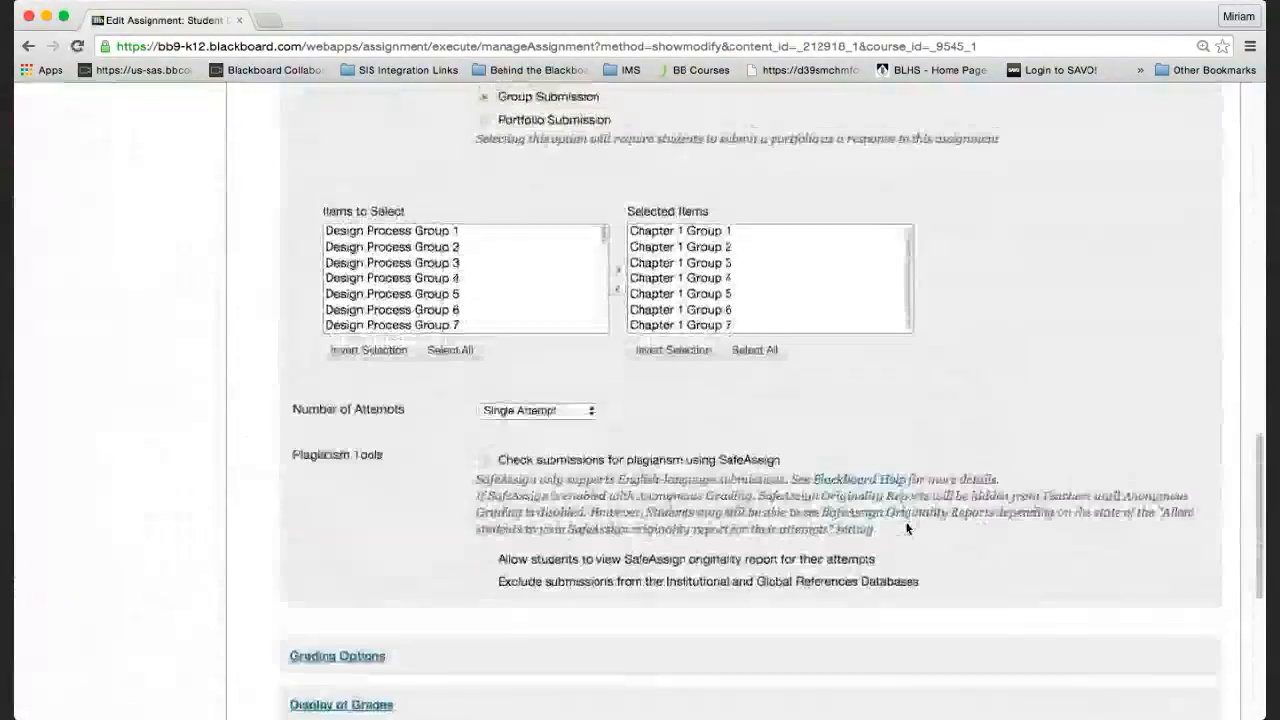
scroll(907, 528, up, 5)
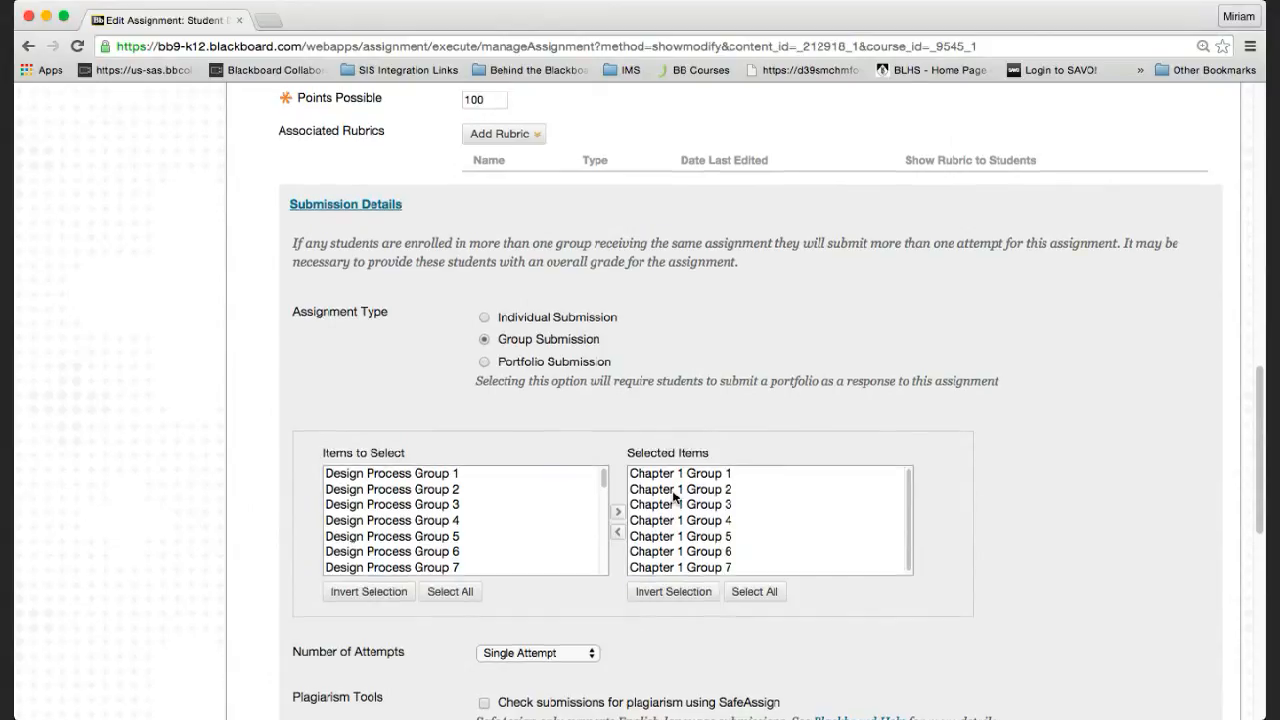
scroll(675, 497, up, 1)
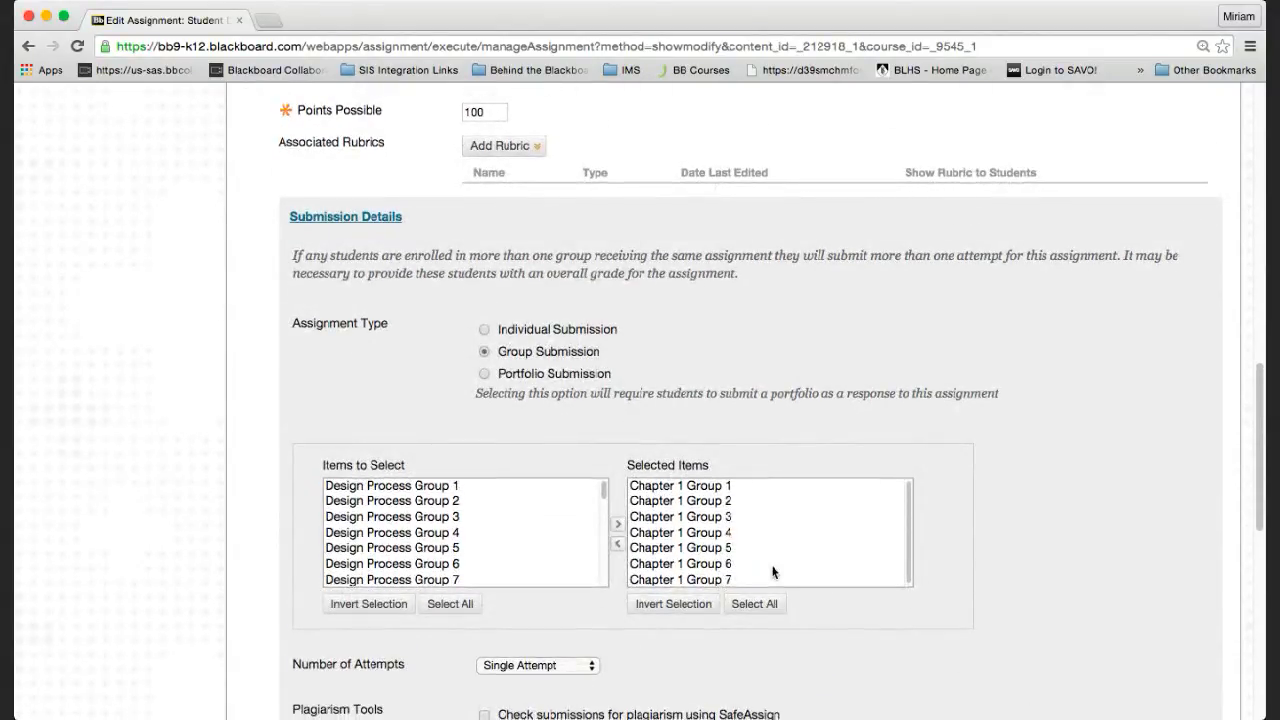
scroll(773, 572, down, 3)
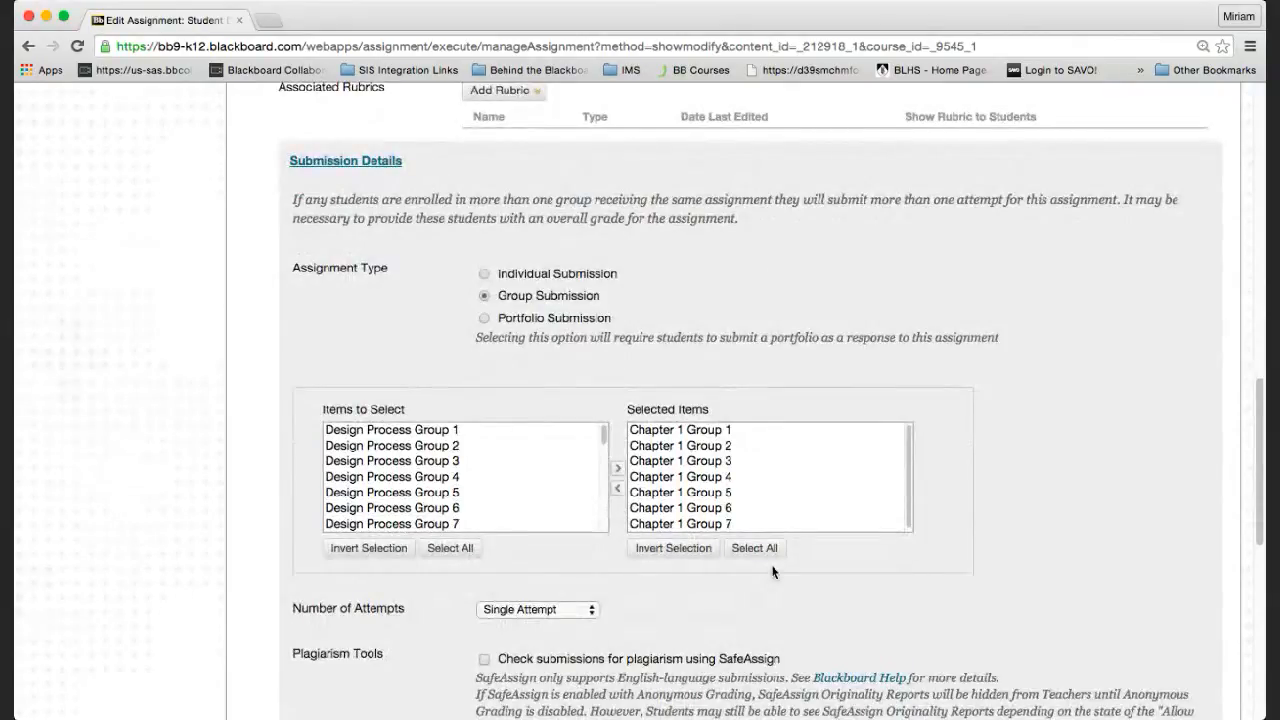
scroll(773, 572, down, 3)
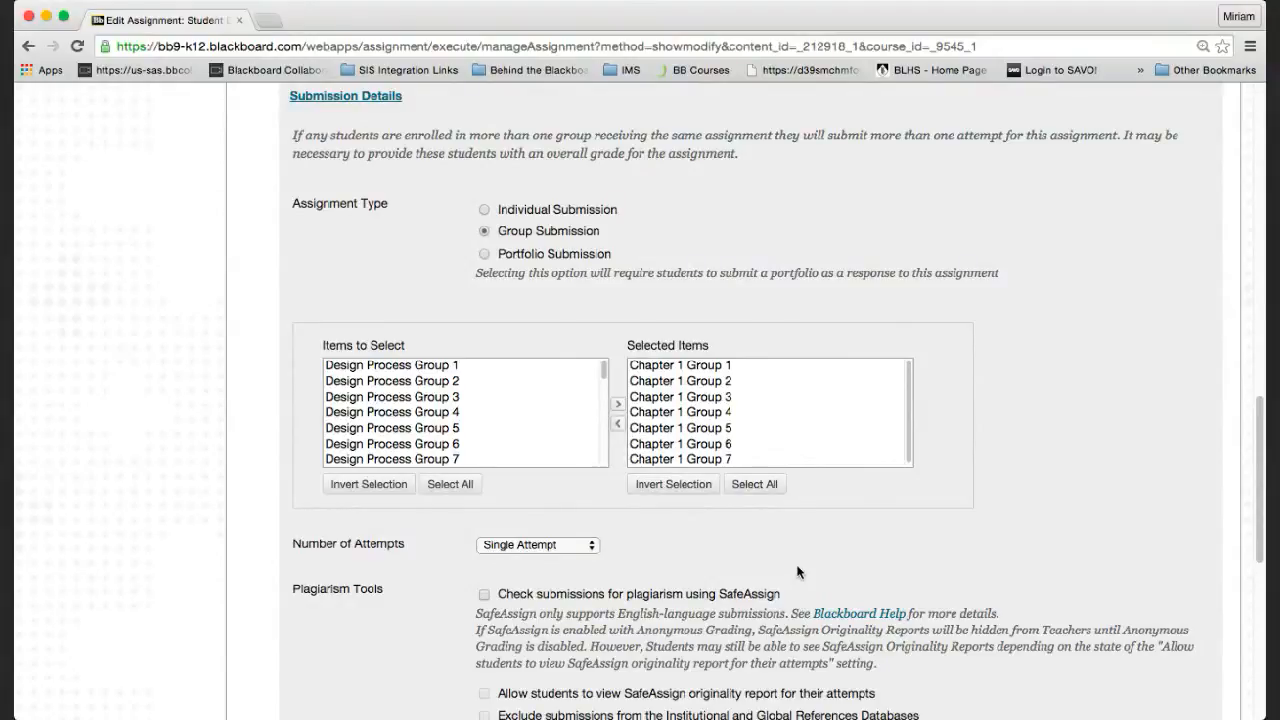
scroll(800, 571, down, 1)
scroll(797, 571, down, 5)
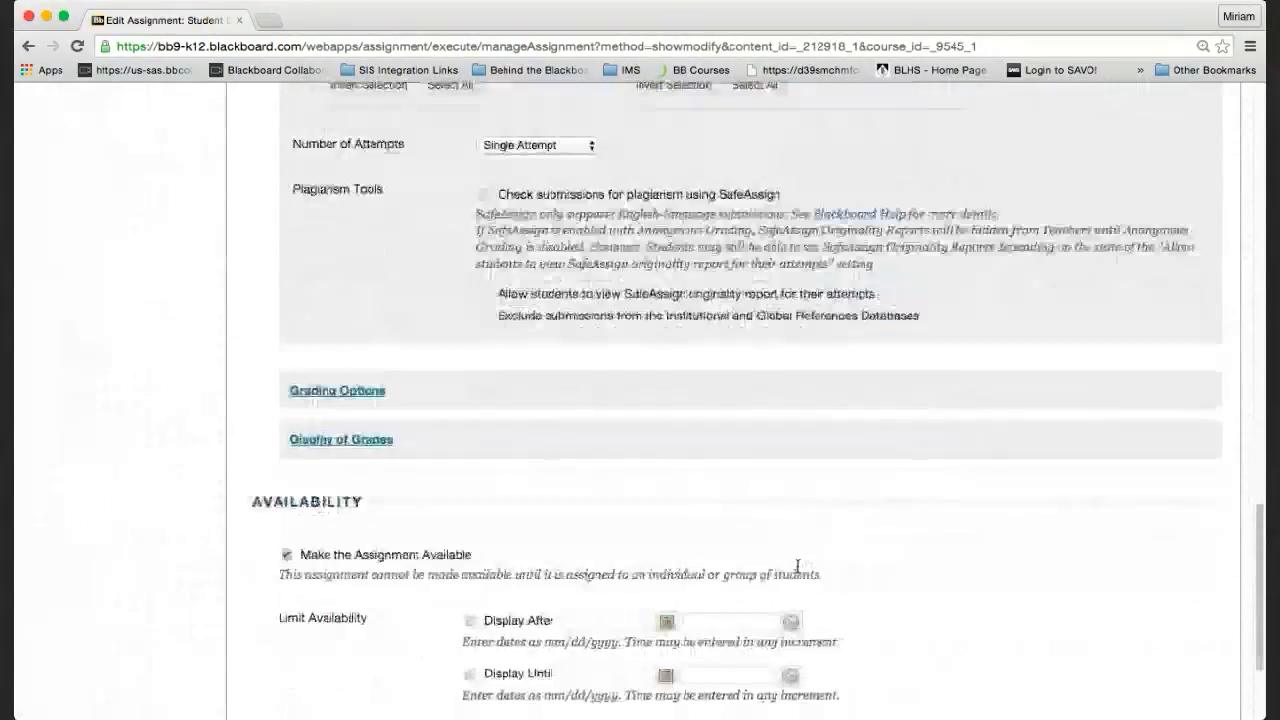
scroll(797, 571, down, 2)
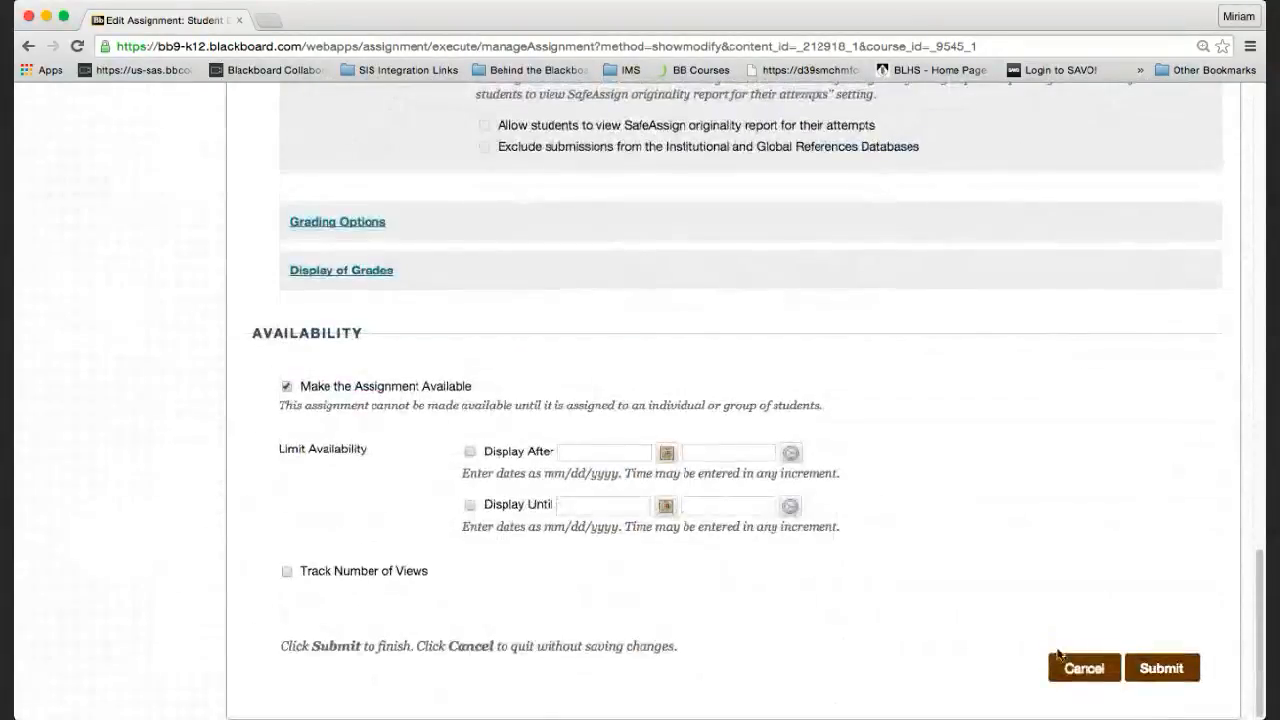
click(1068, 669)
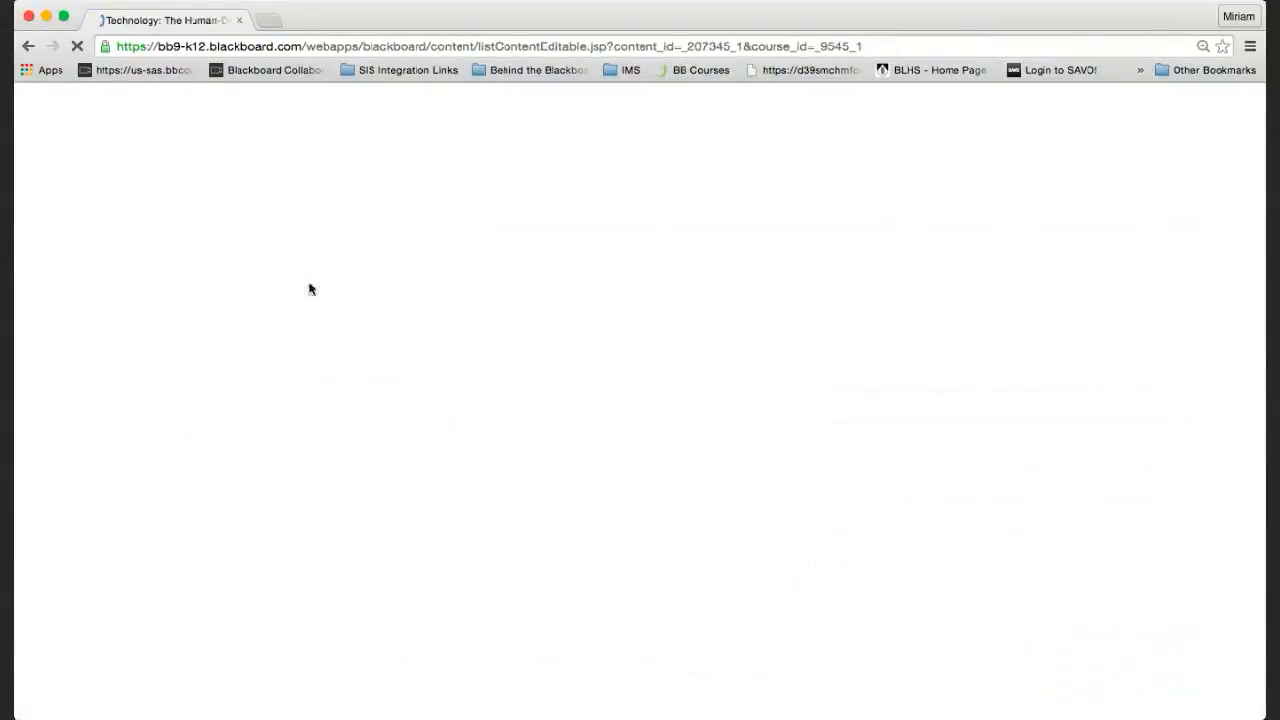
View the Group: Geometry Group grades in Grade Center, then go back to Class Info & Content.
scroll(100, 566, down, 3)
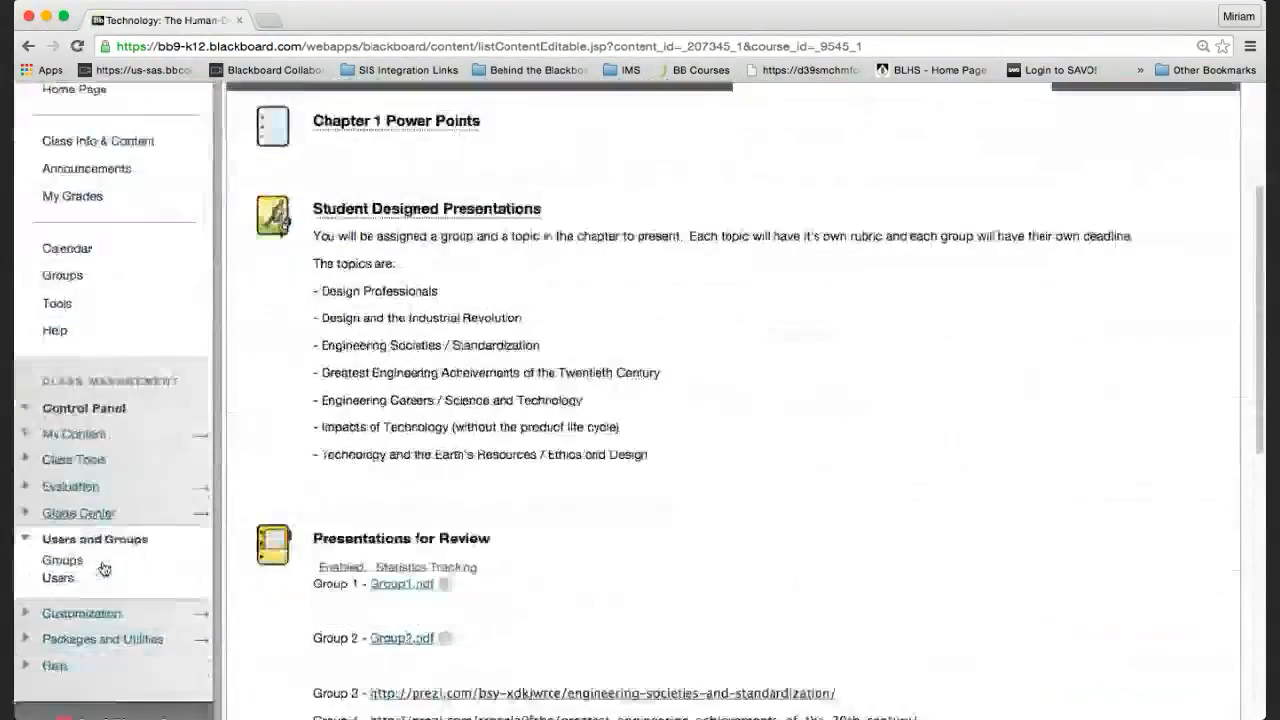
click(78, 474)
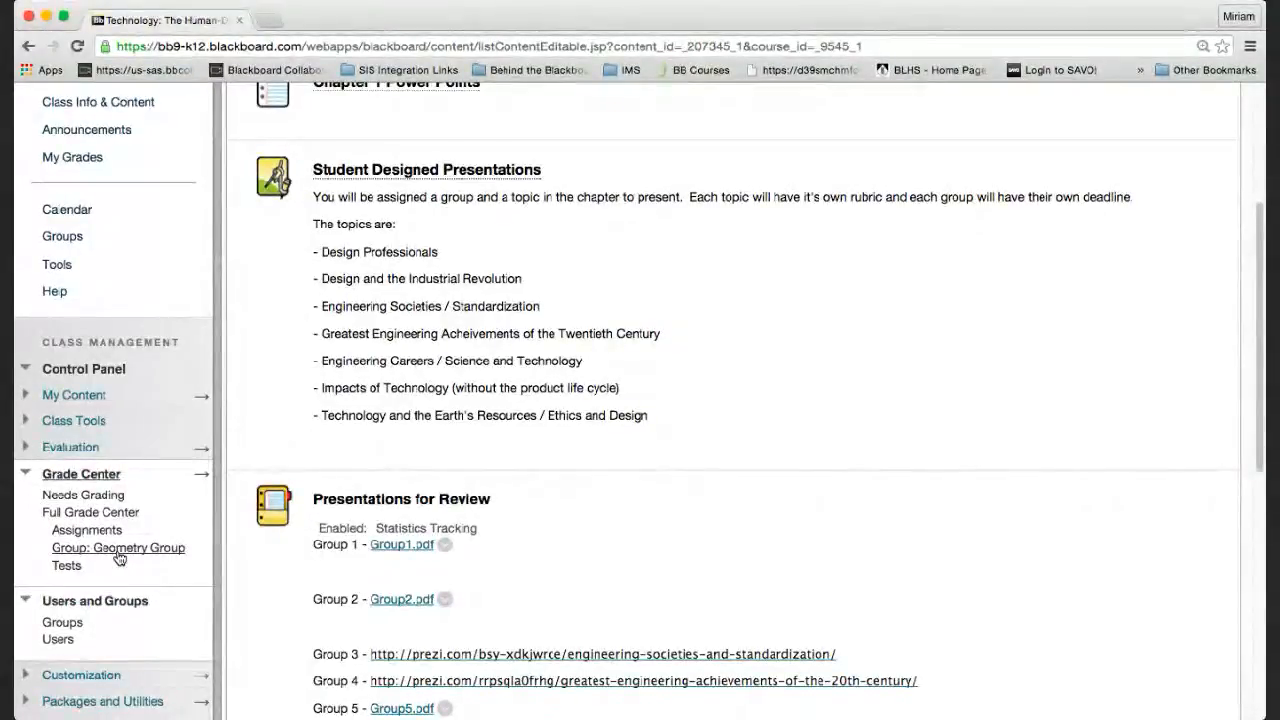
click(118, 553)
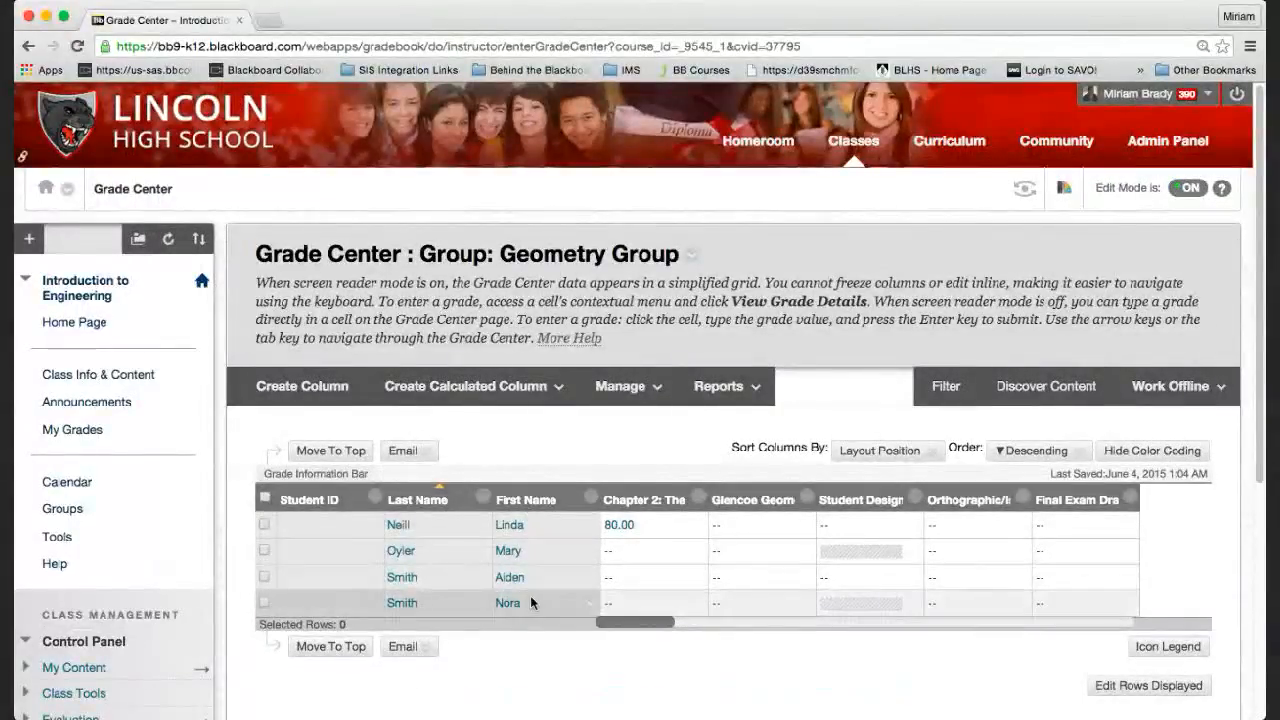
scroll(530, 600, down, 3)
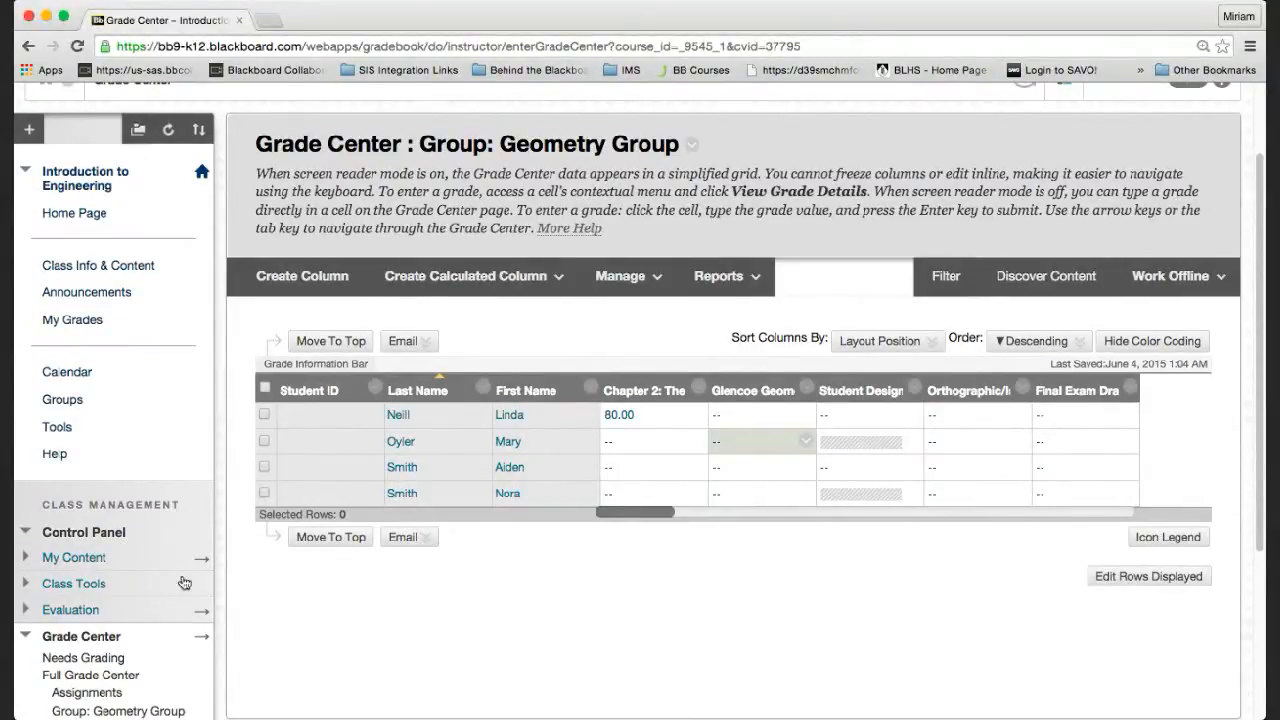
scroll(110, 574, down, 3)
scroll(110, 574, up, 5)
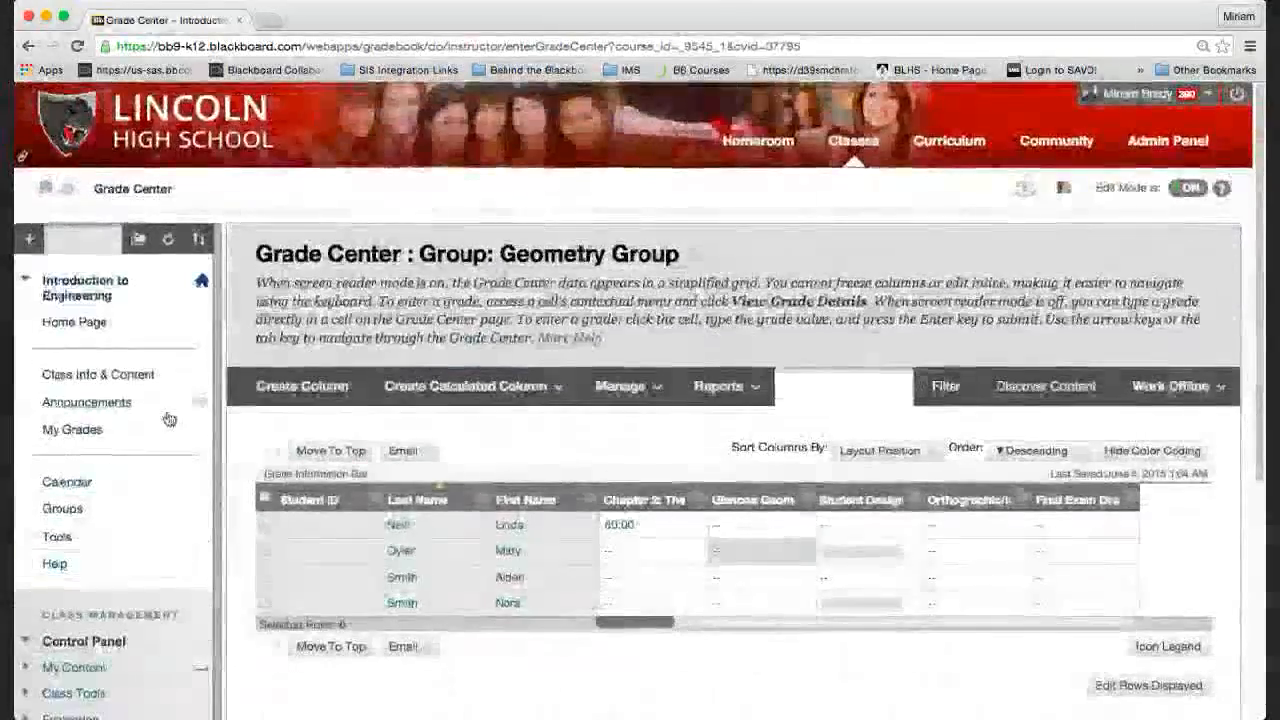
click(69, 373)
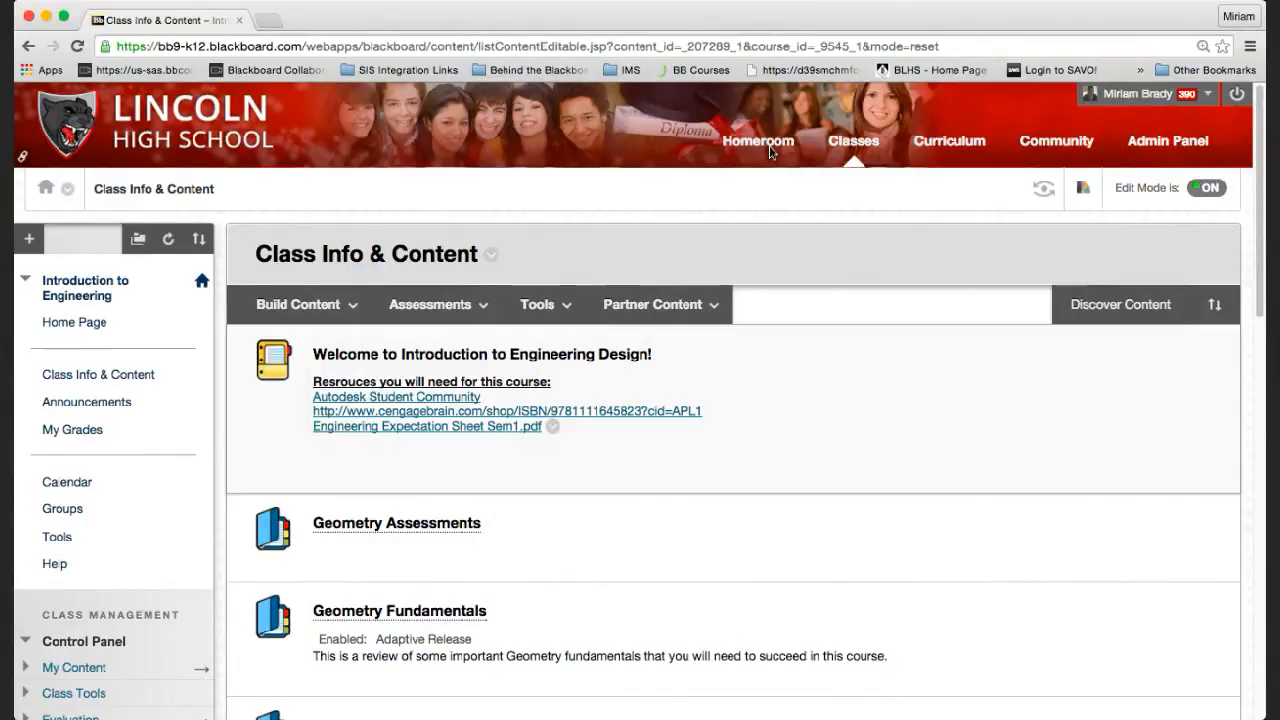
Log out of the teacher account and log back in with the student's username.
click(1238, 97)
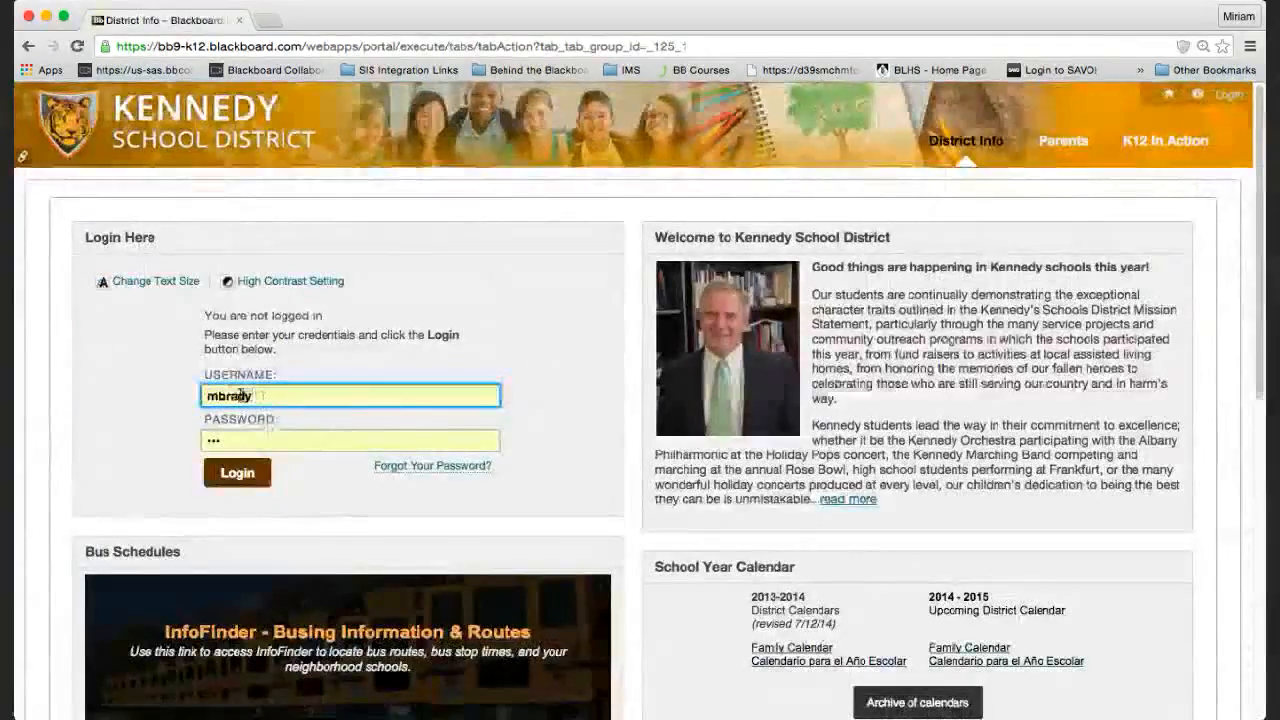
key(BackSpace)
key(BackSpace)
key(BackSpace)
key(BackSpace)
key(BackSpace)
key(BackSpace)
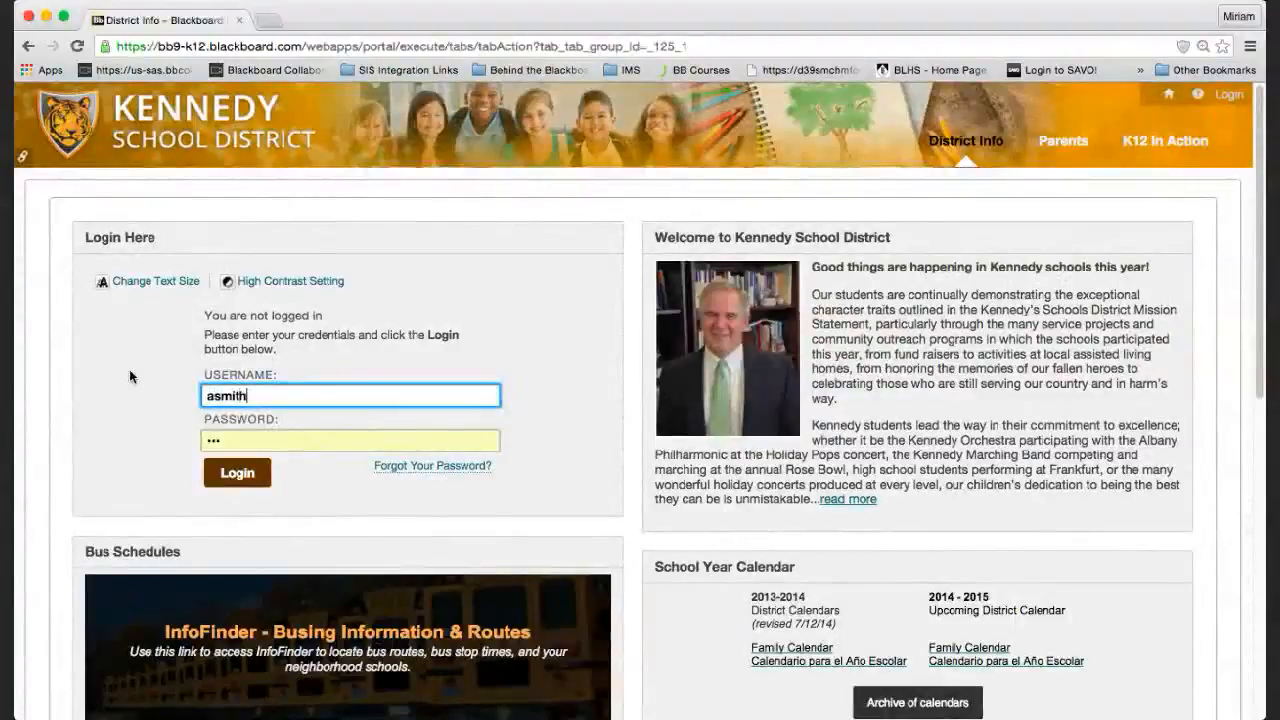
key(Tab)
key(Tab)
key(Return)
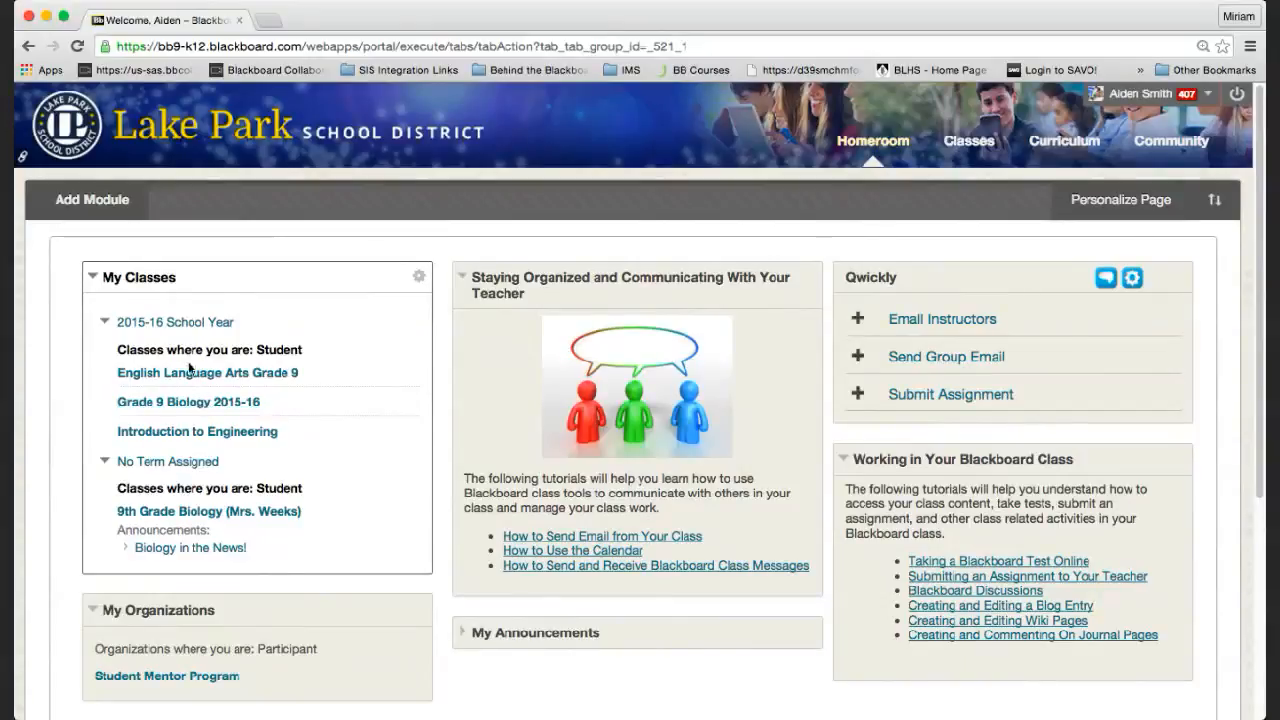
Open Introduction to Engineering as the student and view its Groups page showing Chapter 1 Group 1.
click(193, 433)
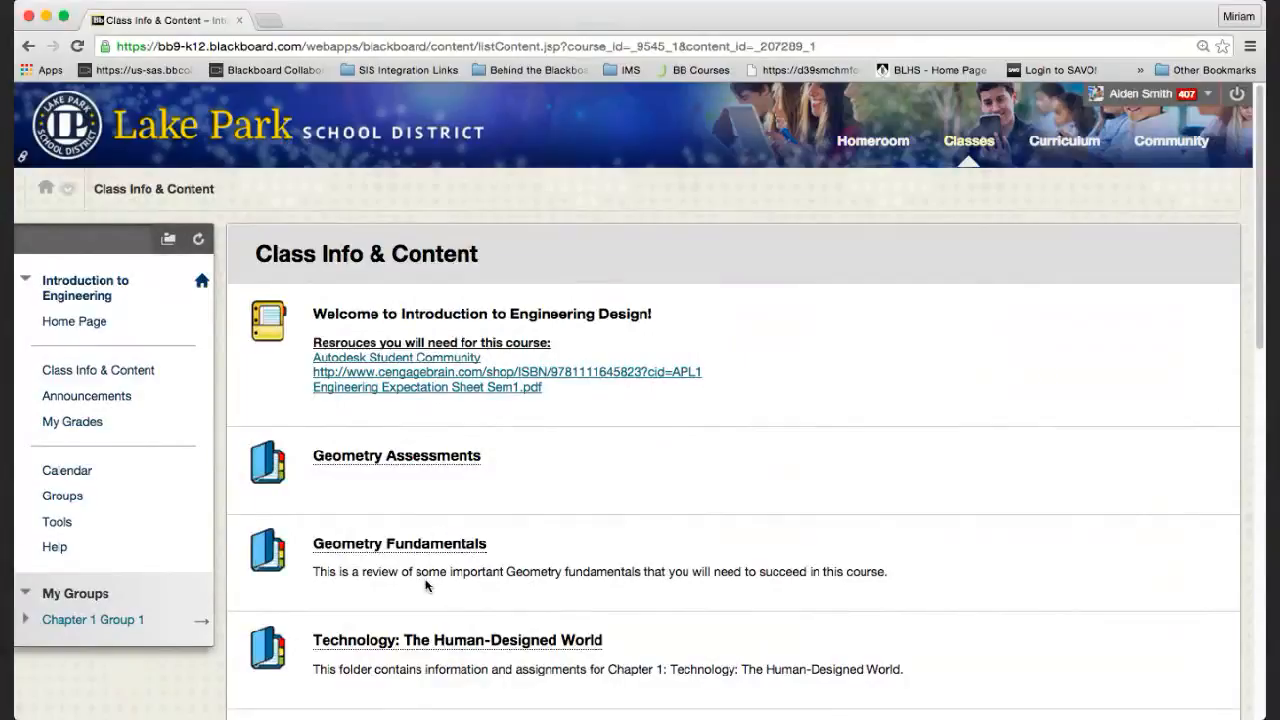
scroll(428, 580, down, 3)
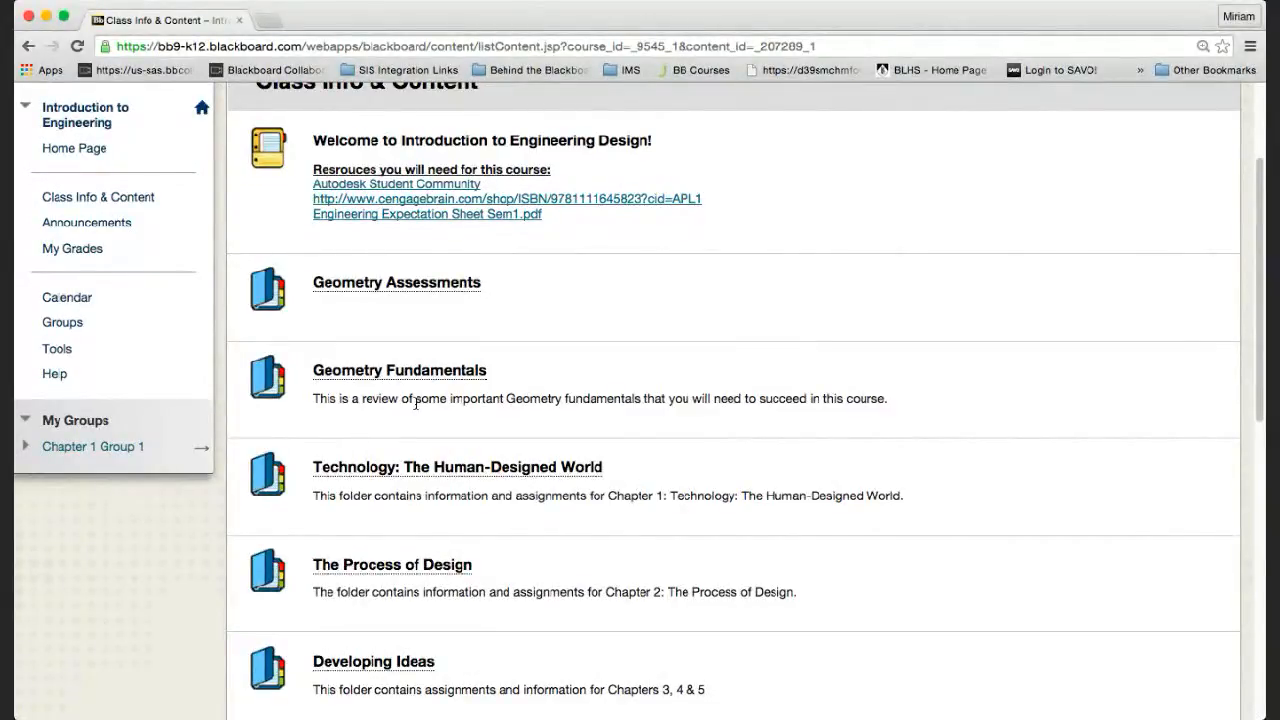
scroll(450, 204, up, 3)
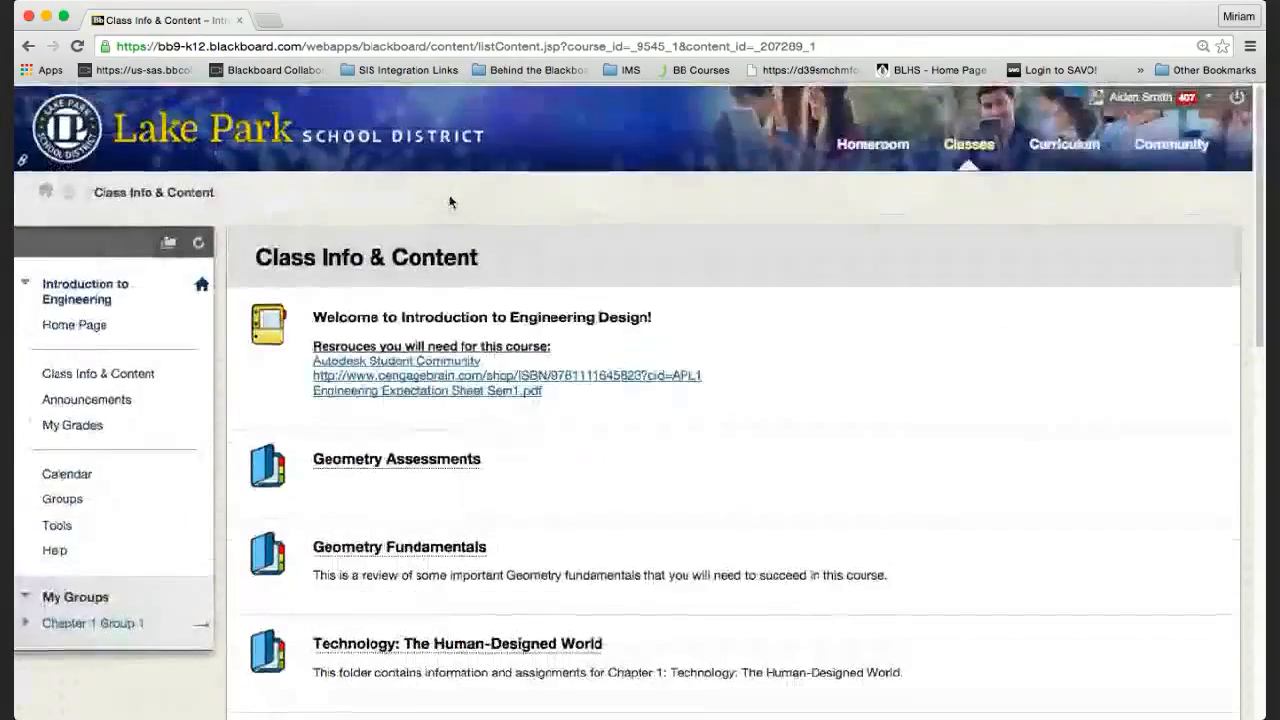
scroll(463, 519, down, 3)
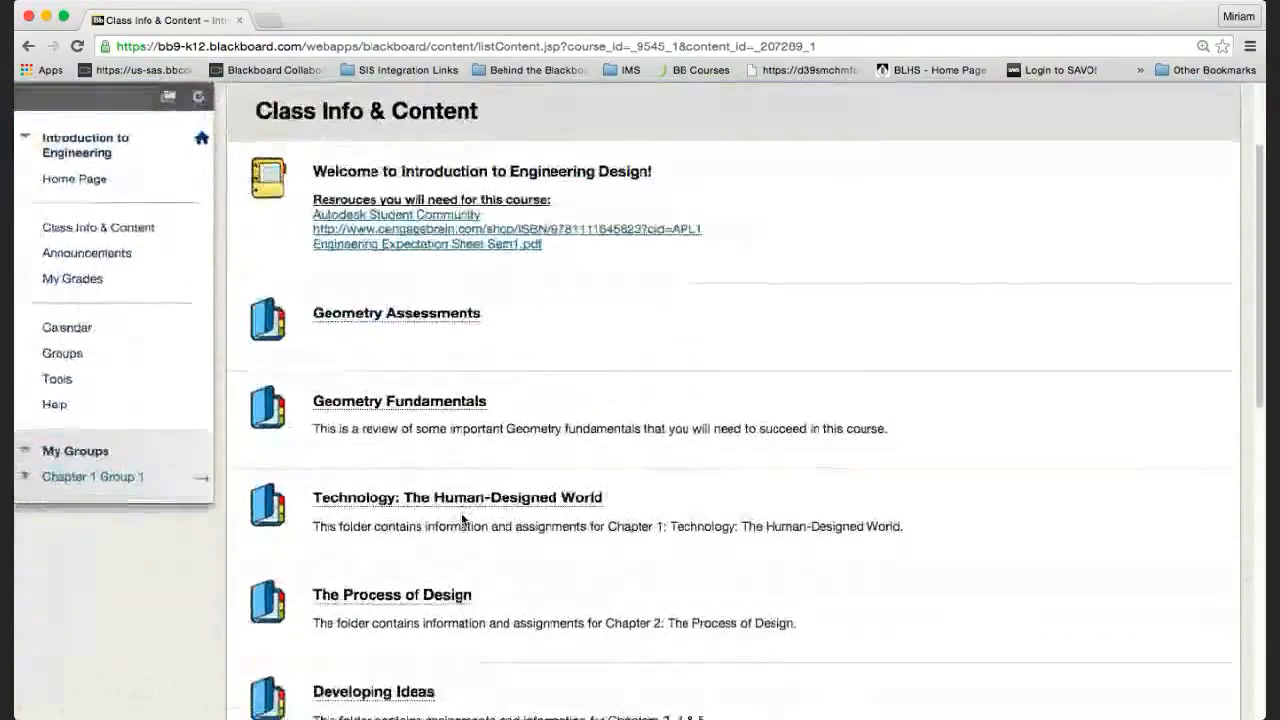
scroll(461, 512, up, 2)
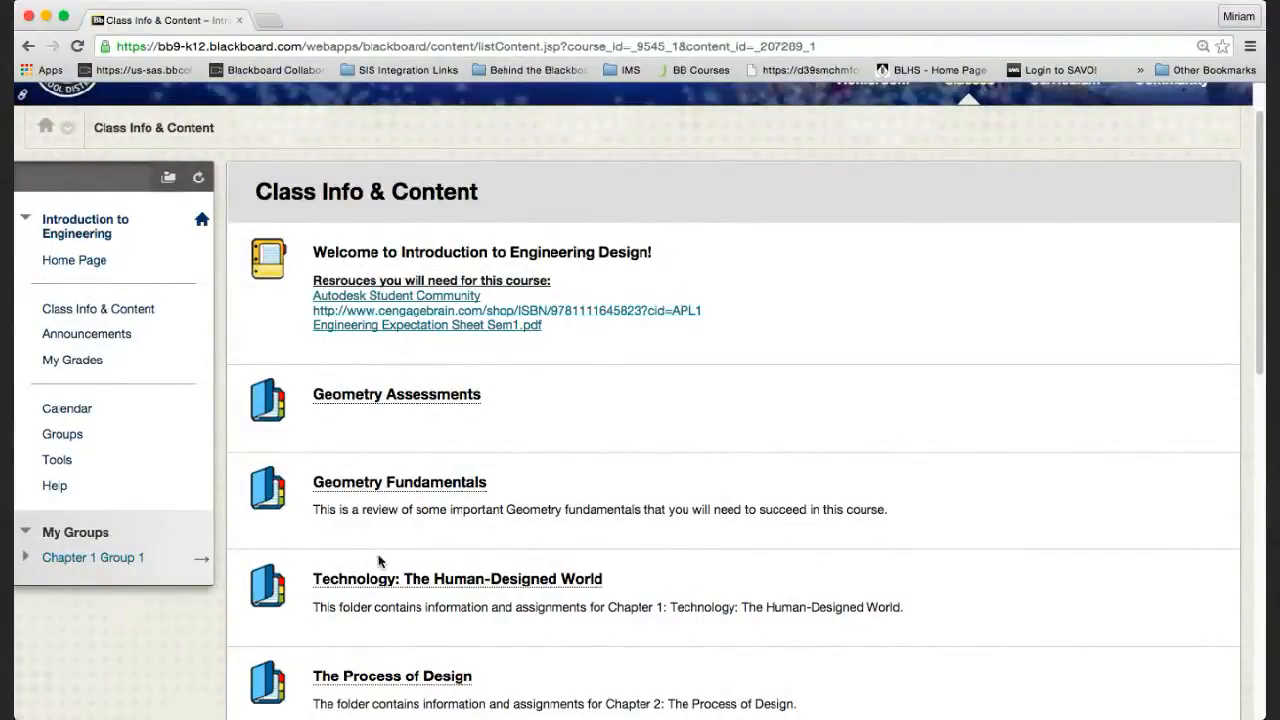
scroll(378, 562, down, 2)
scroll(378, 562, up, 1)
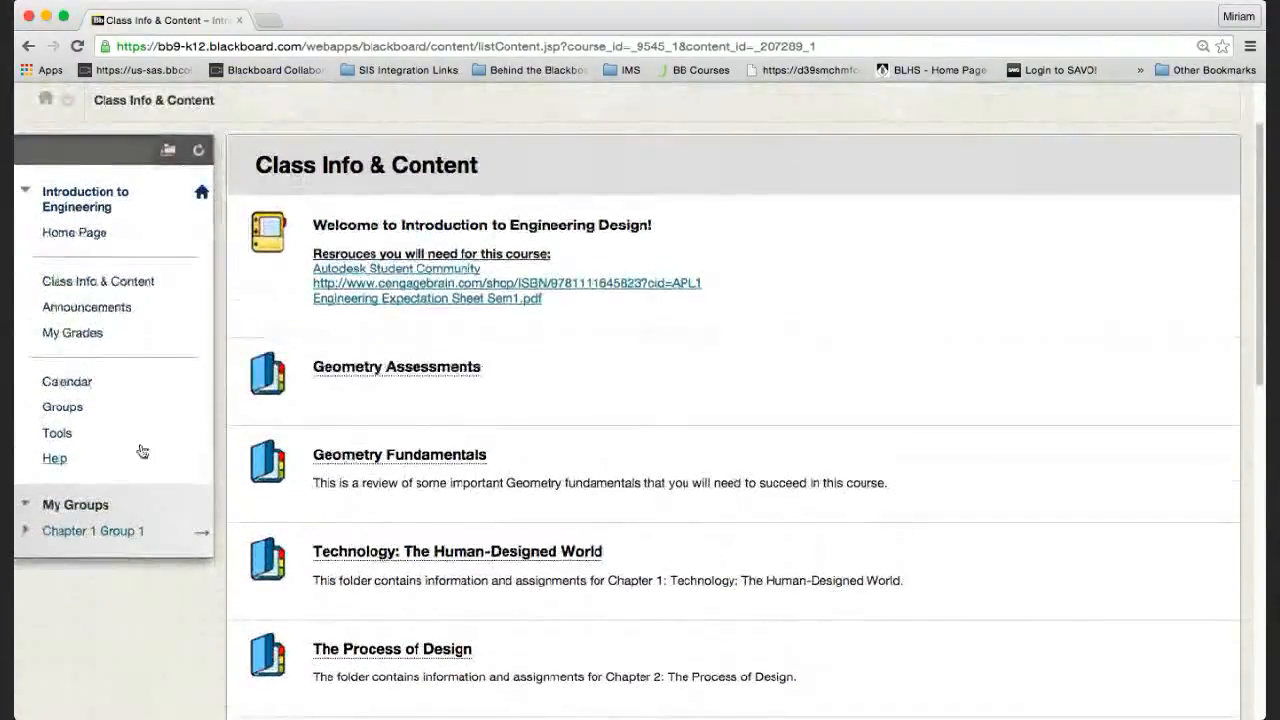
click(52, 407)
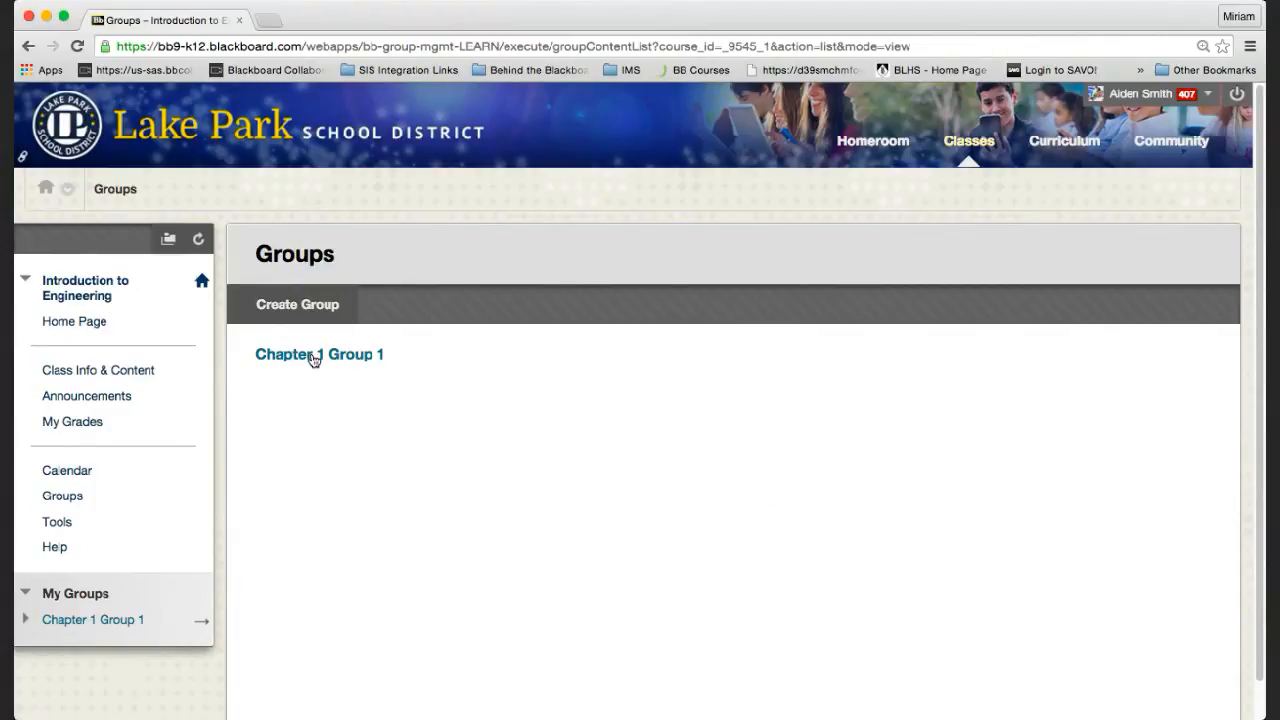
From Class Info & Content, go to Groups and open the Chapter 1 Group 1 page.
click(72, 371)
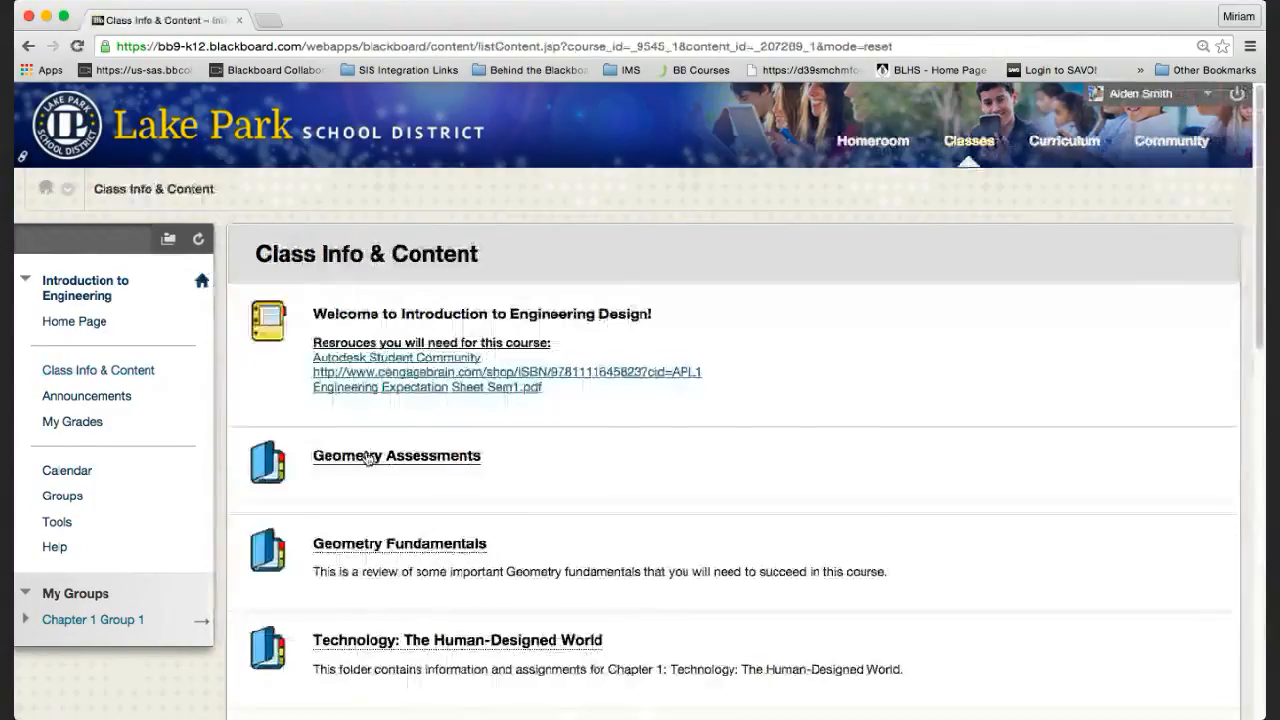
scroll(471, 594, down, 2)
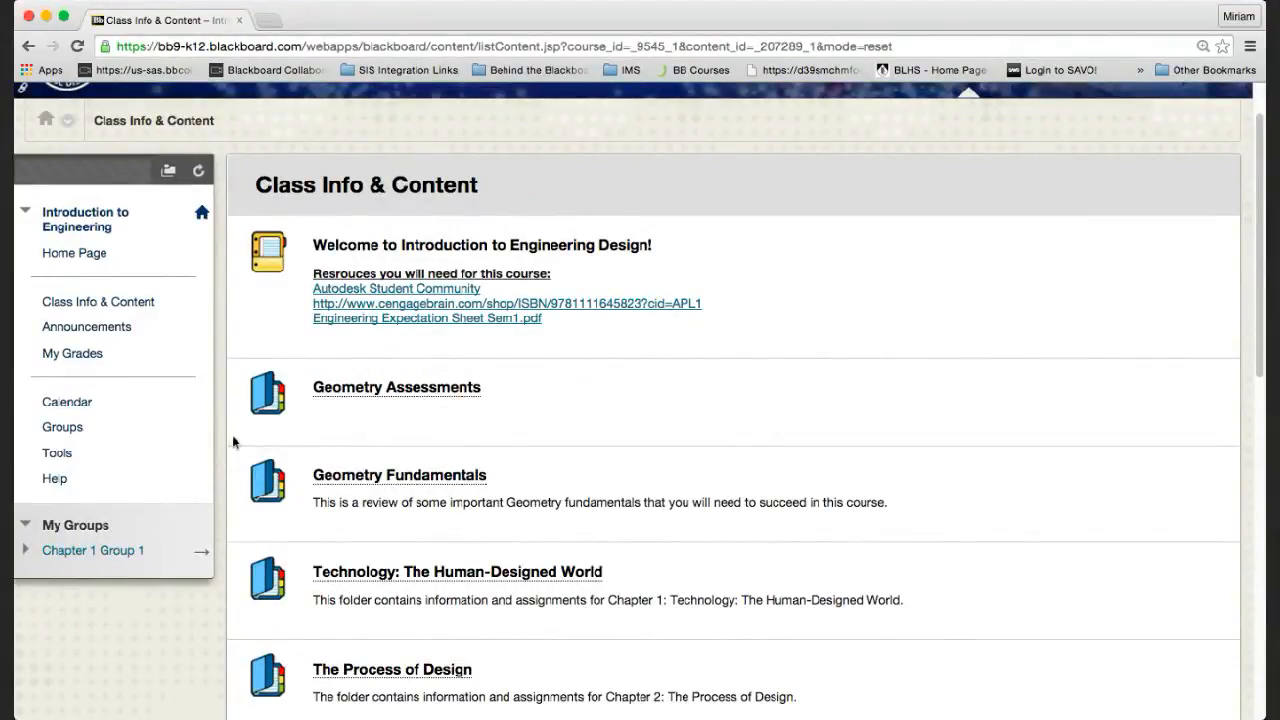
click(62, 430)
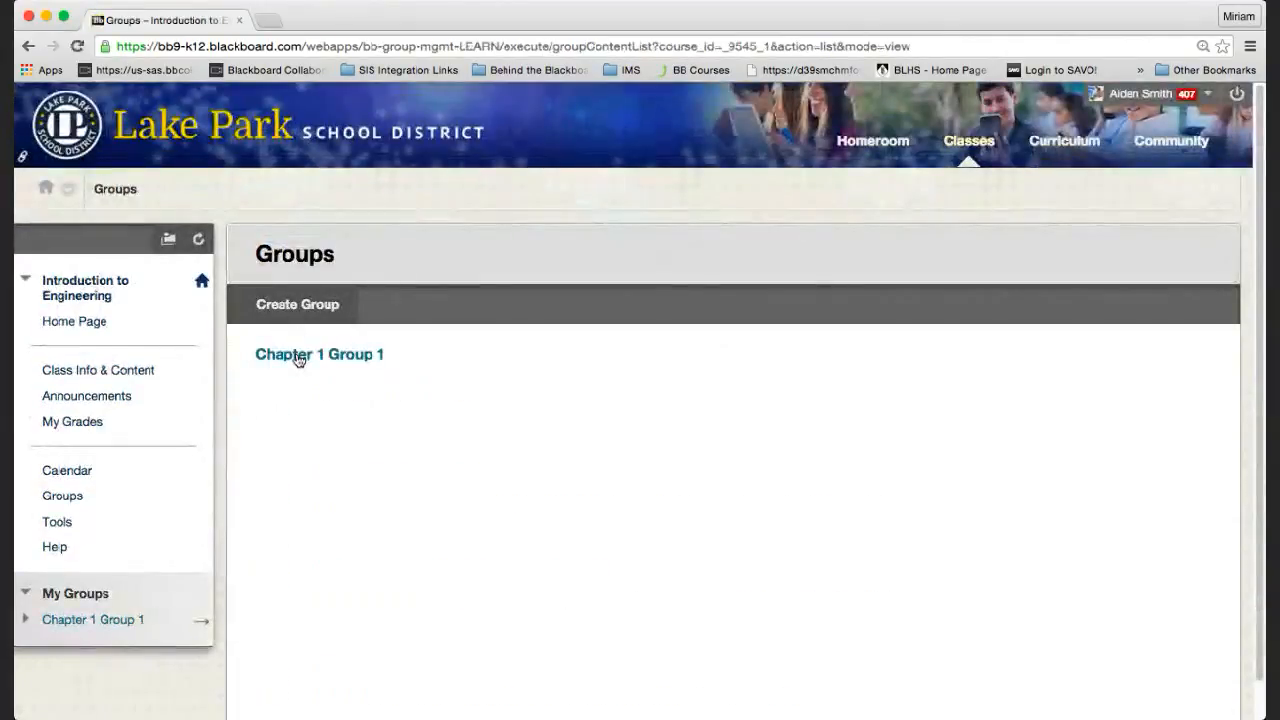
click(298, 356)
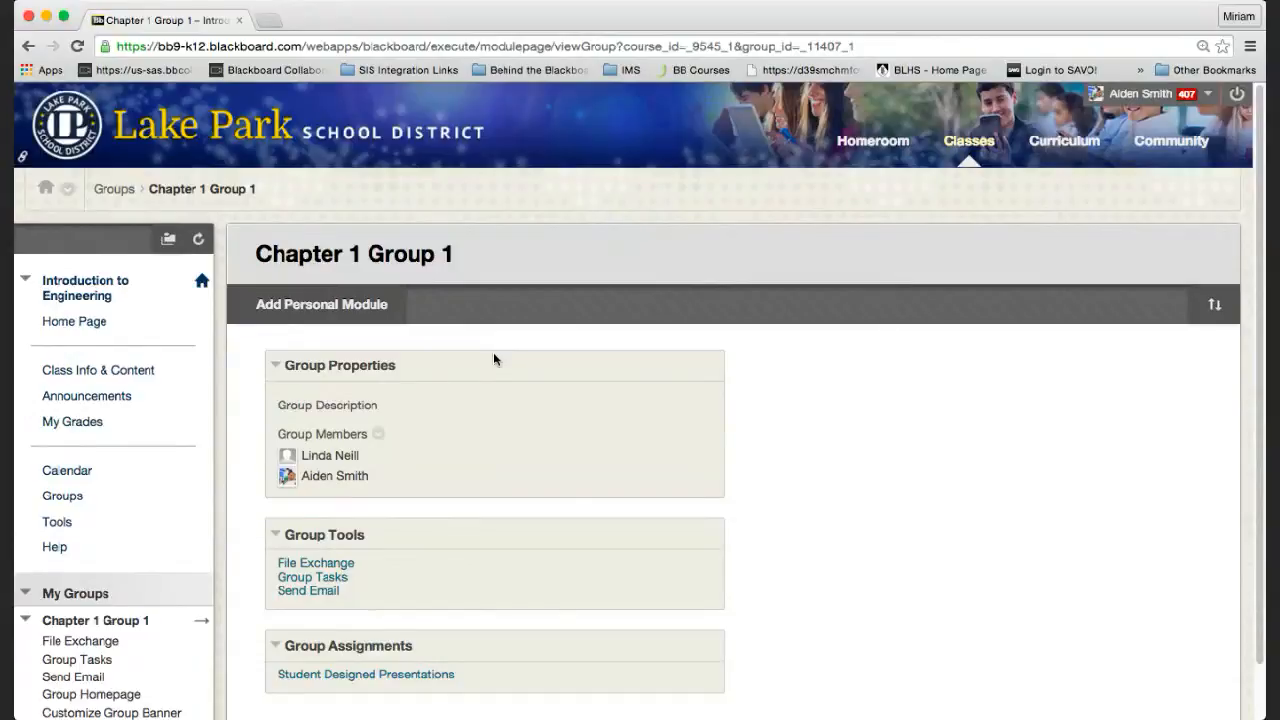
scroll(520, 581, down, 2)
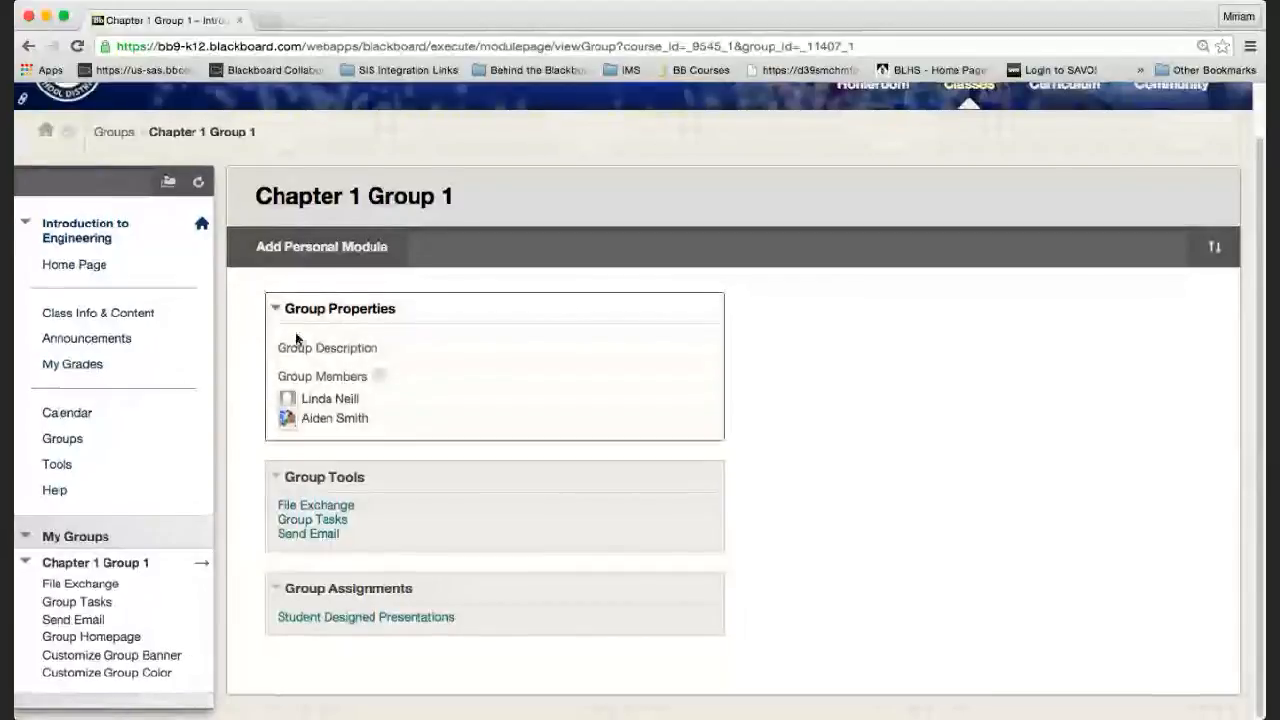
scroll(295, 340, up, 2)
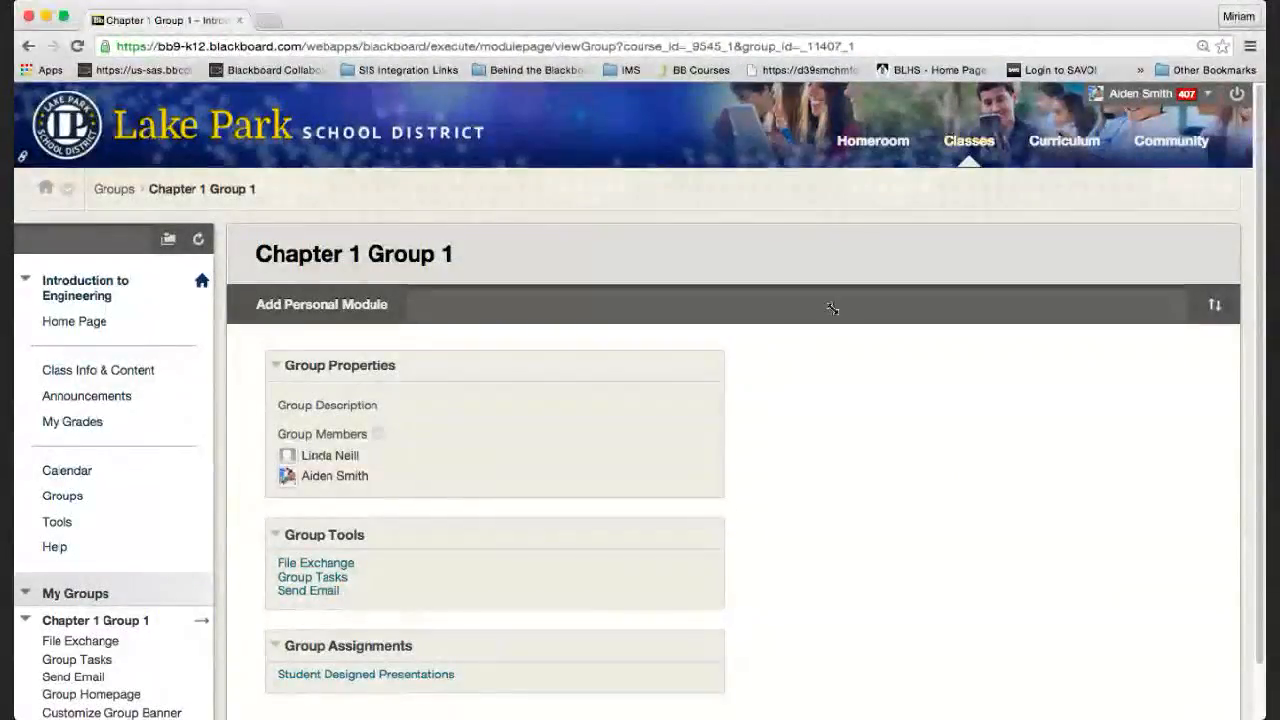
scroll(837, 217, down, 2)
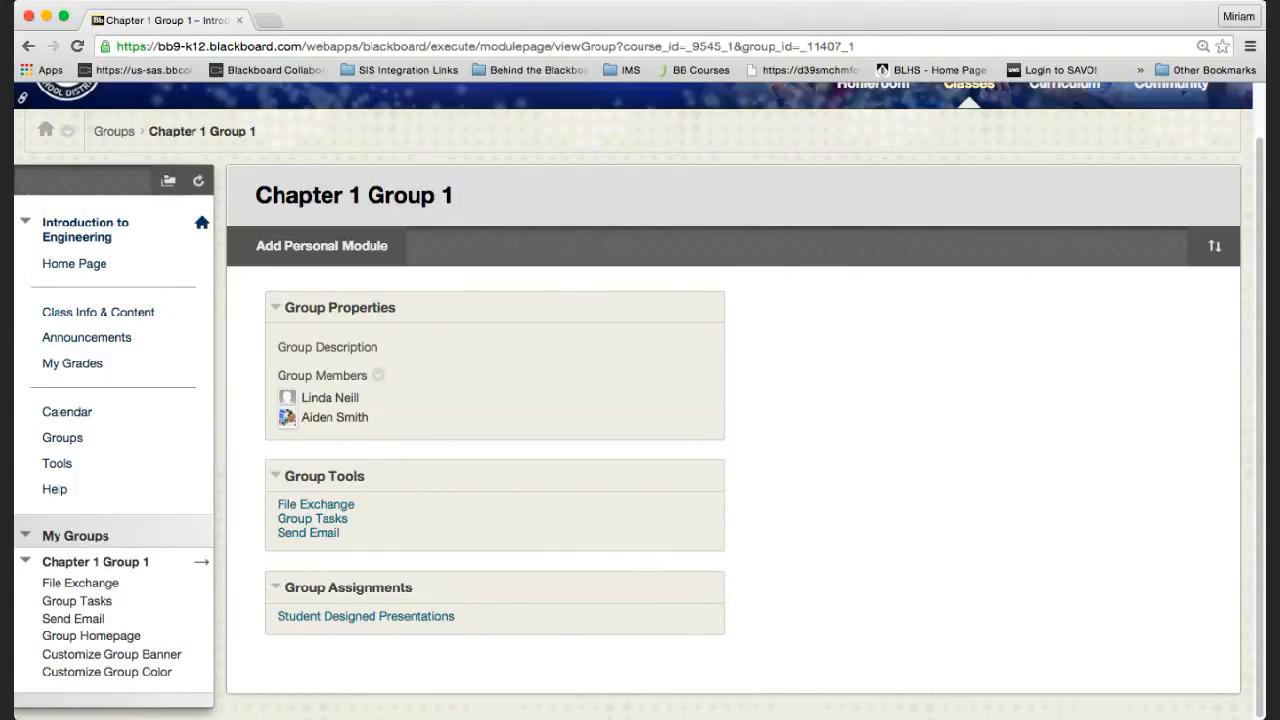
scroll(1111, 223, up, 2)
Log out of the student account and log back in with the teacher's username.
click(1237, 97)
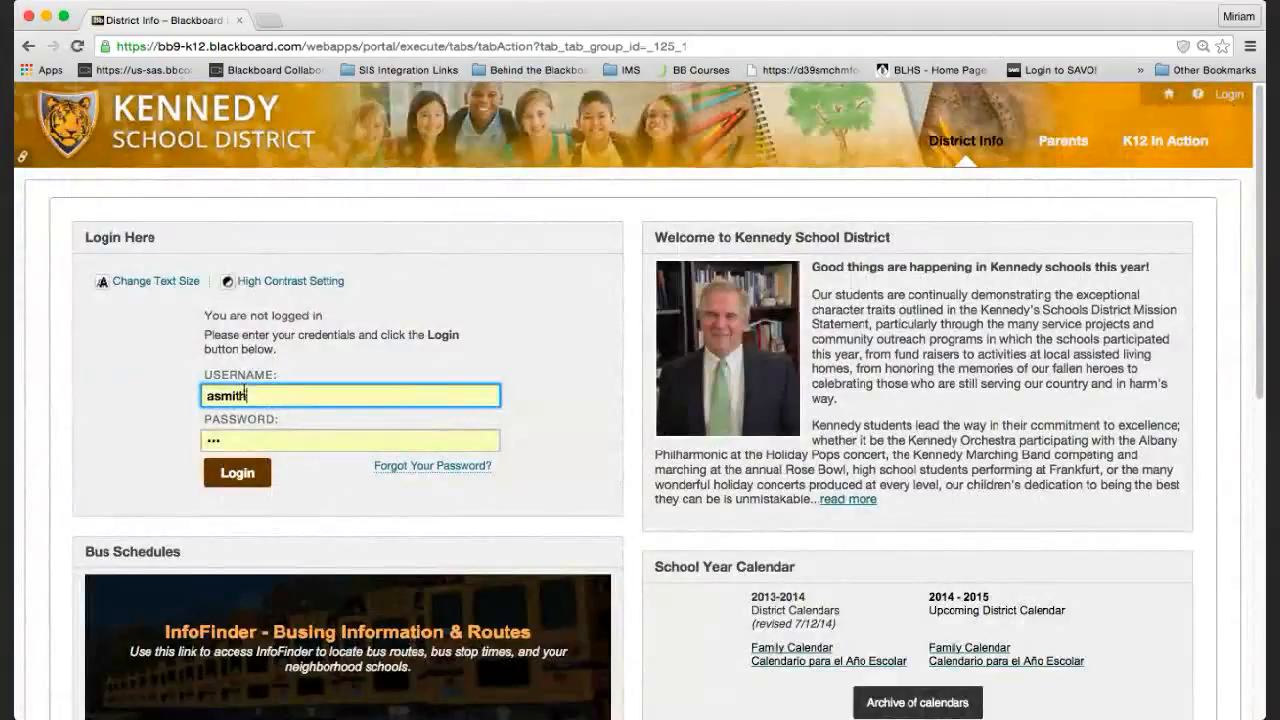
drag(250, 395, 163, 389)
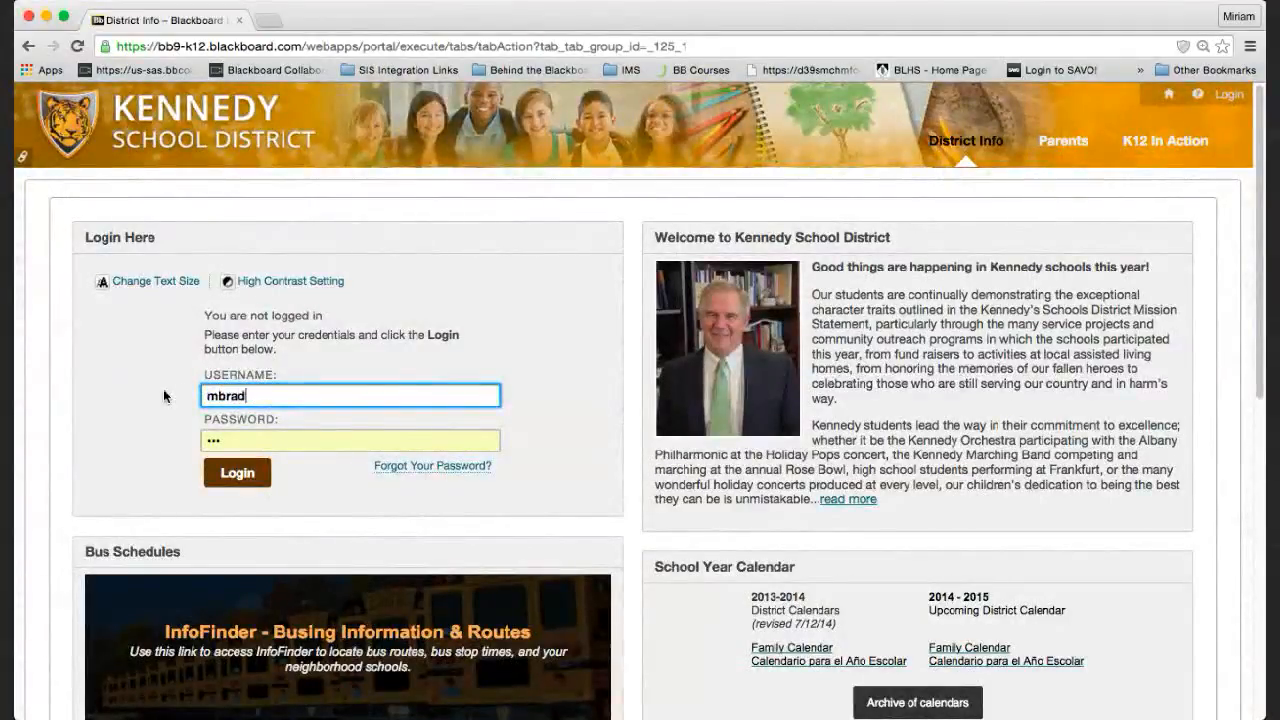
key(Tab)
click(240, 479)
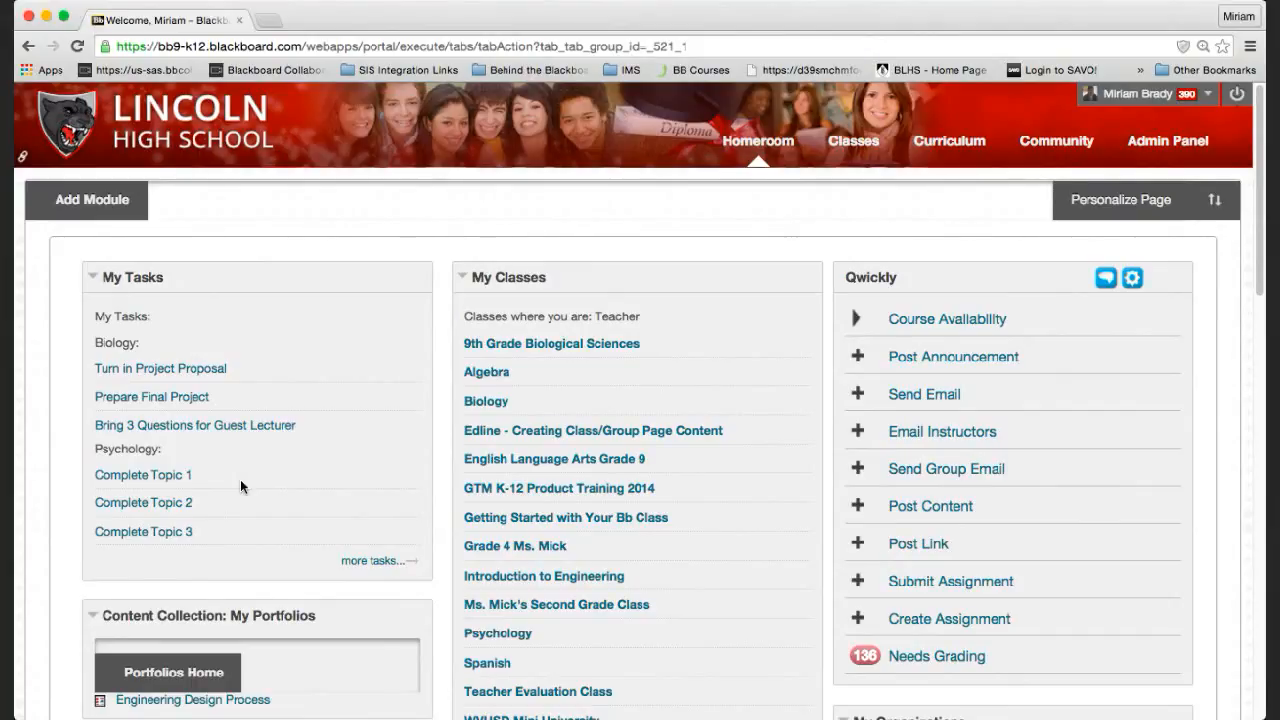
Open Introduction to Engineering and scroll down to the Geometry and Technology folders.
click(543, 577)
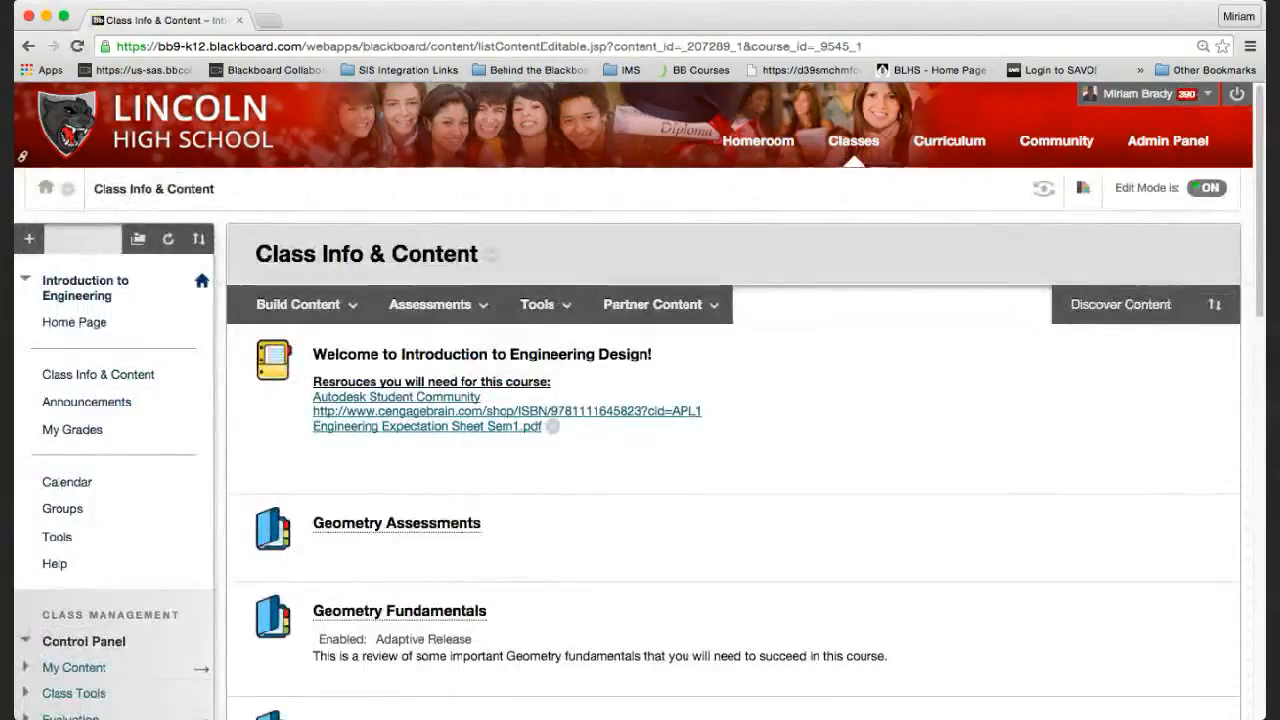
mouse_move(440, 304)
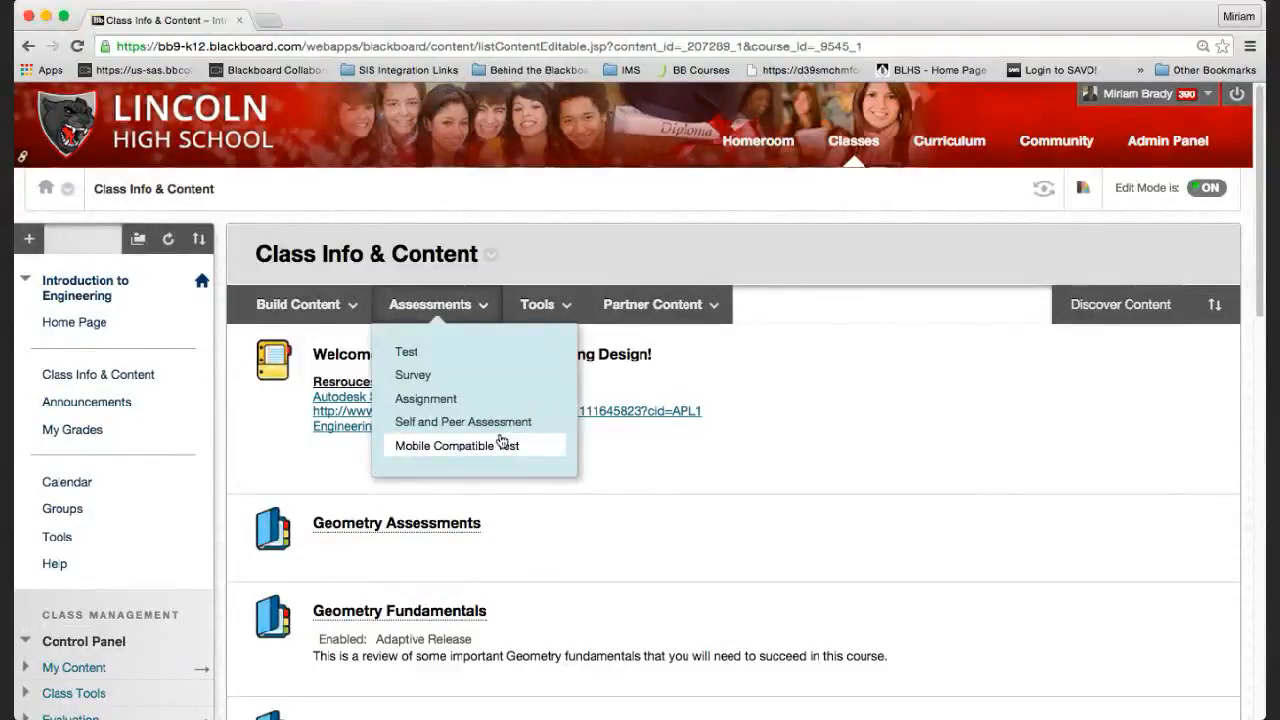
scroll(549, 567, down, 3)
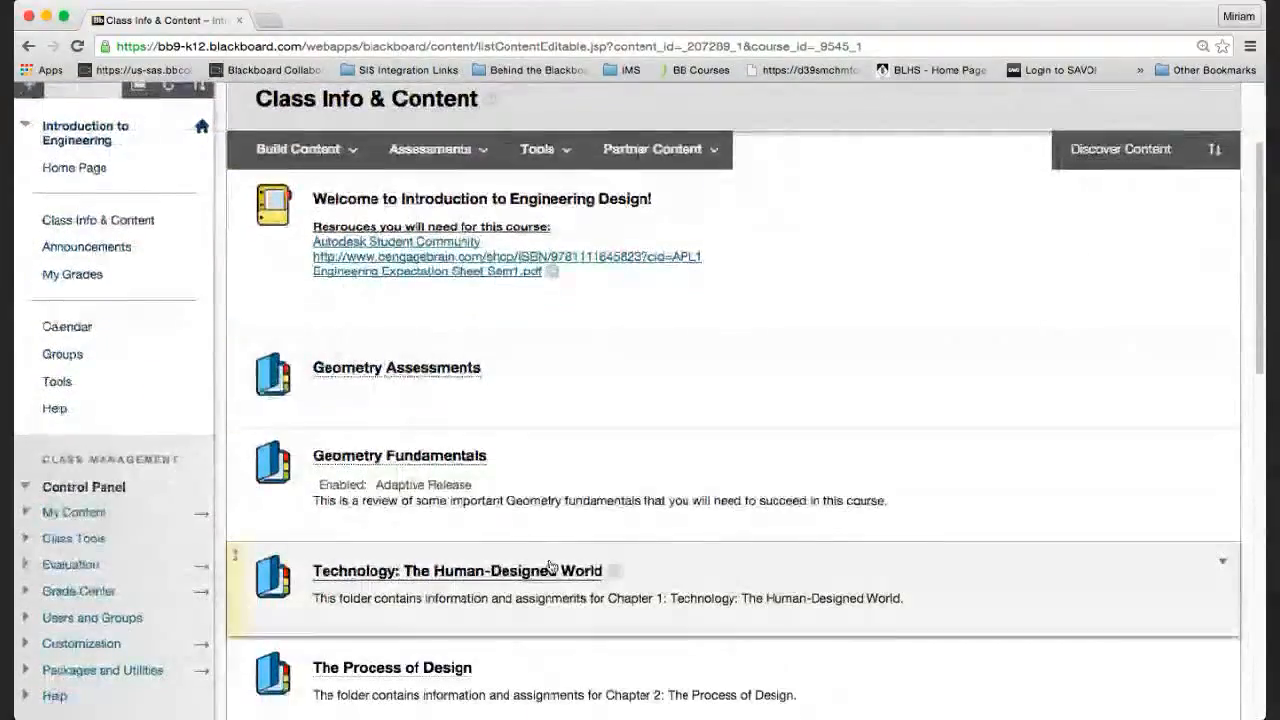
scroll(550, 563, down, 1)
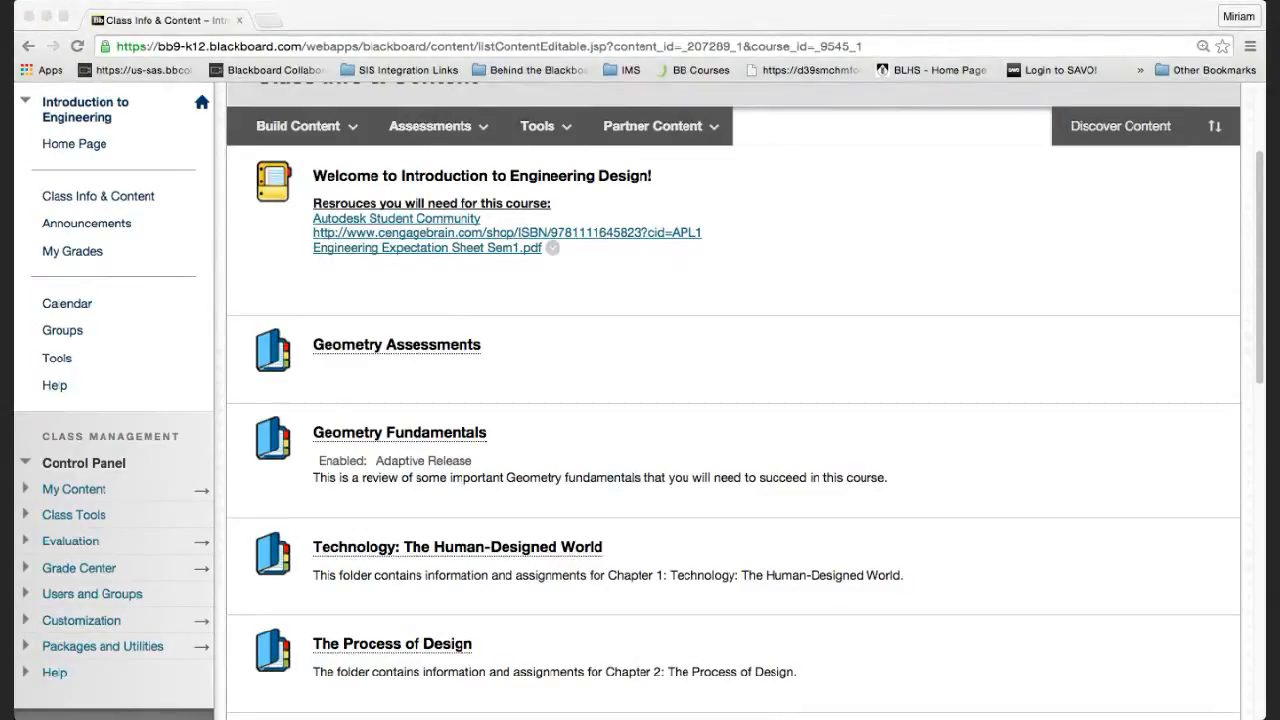
click(1224, 408)
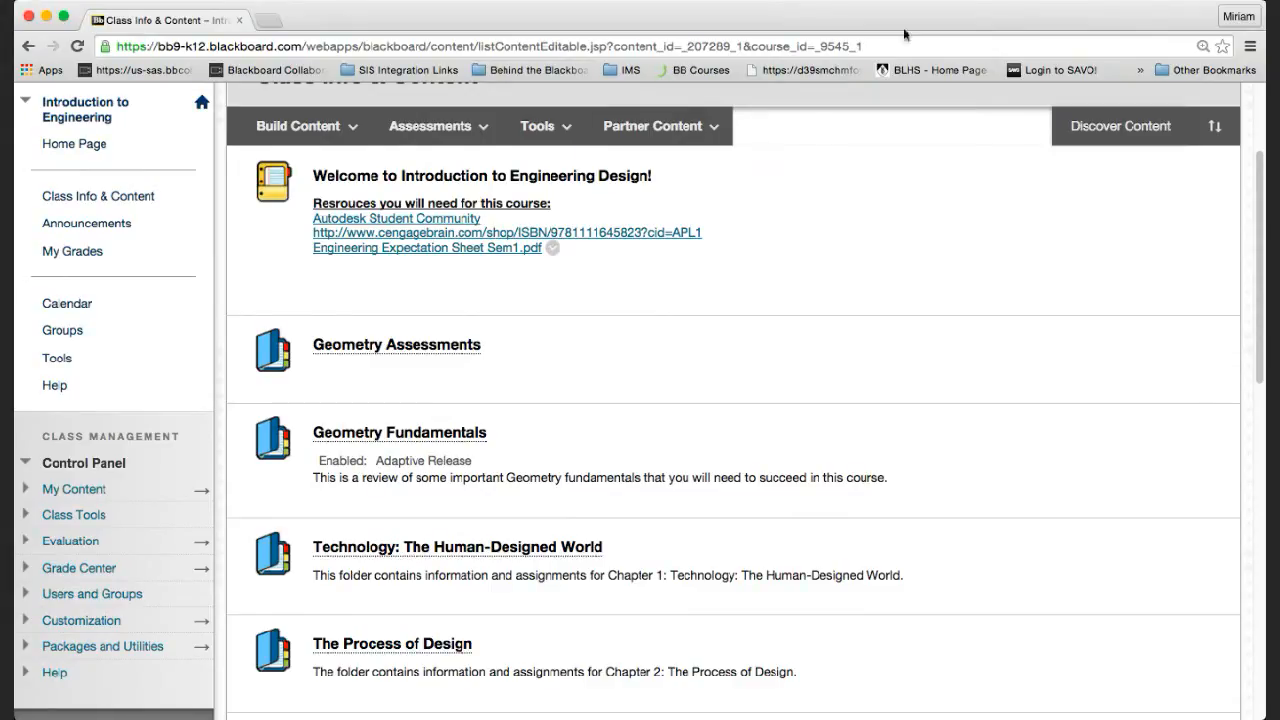
click(1274, 400)
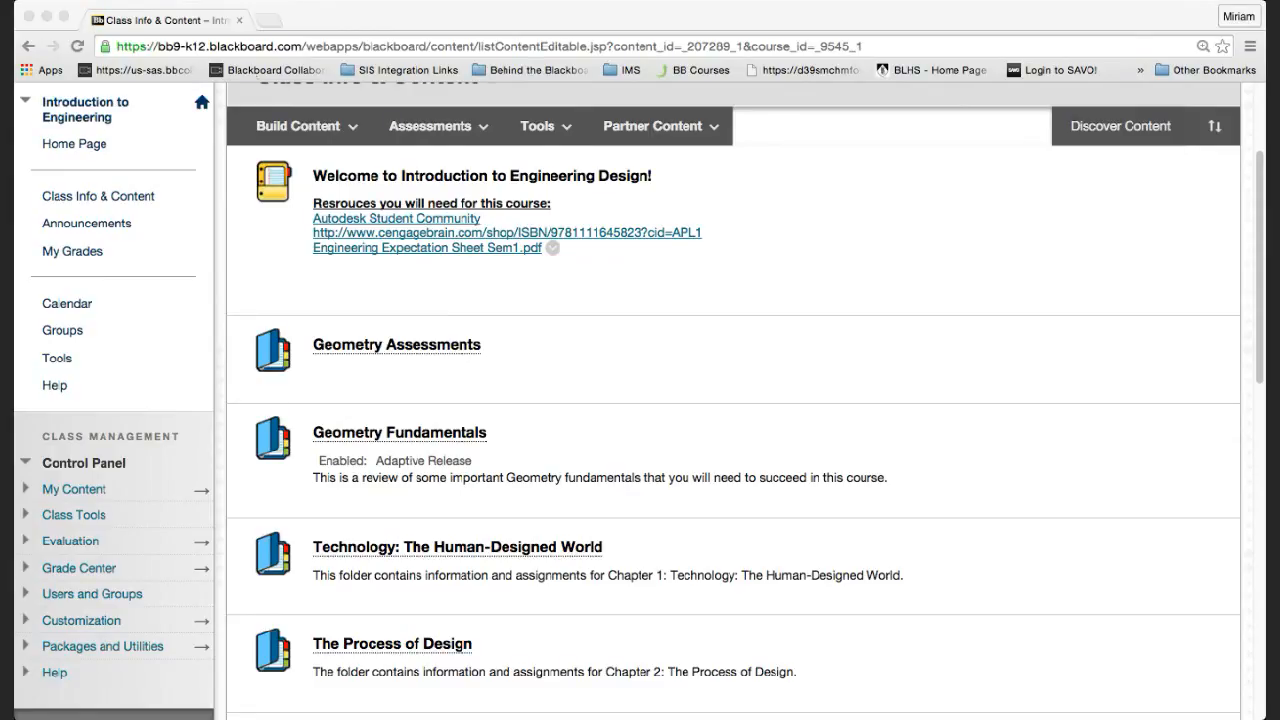
click(315, 20)
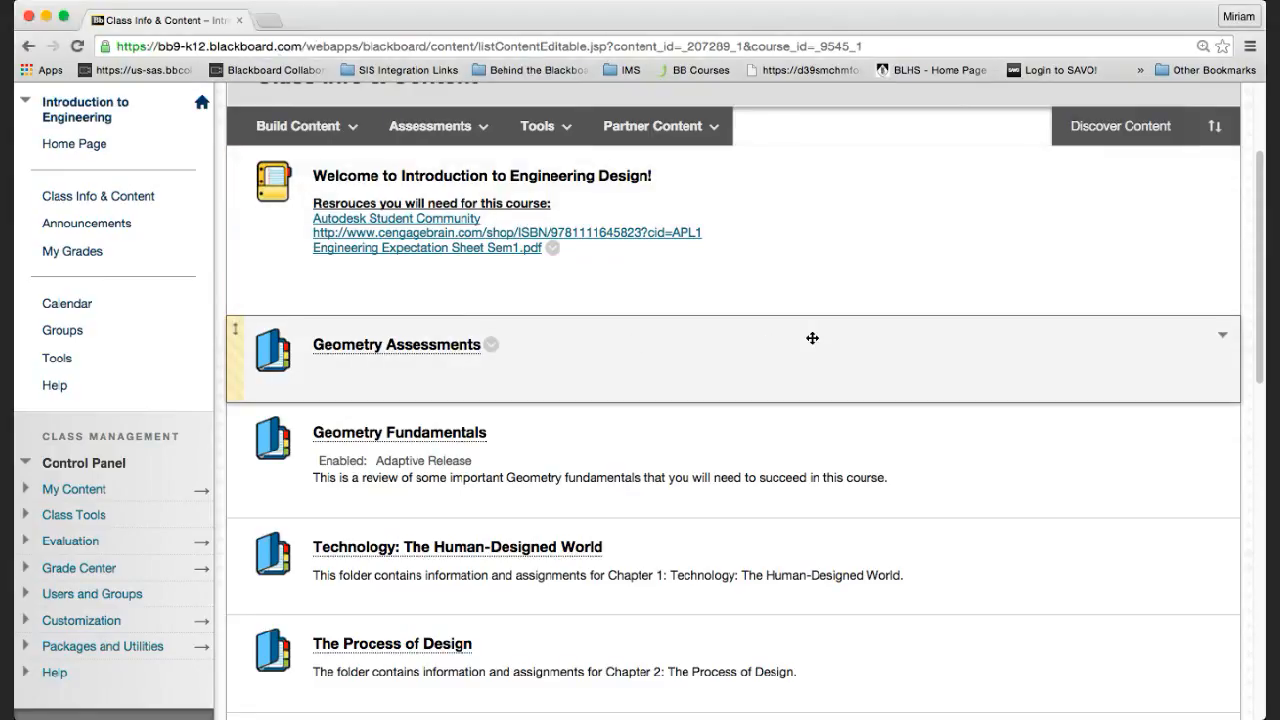
scroll(812, 338, up, 4)
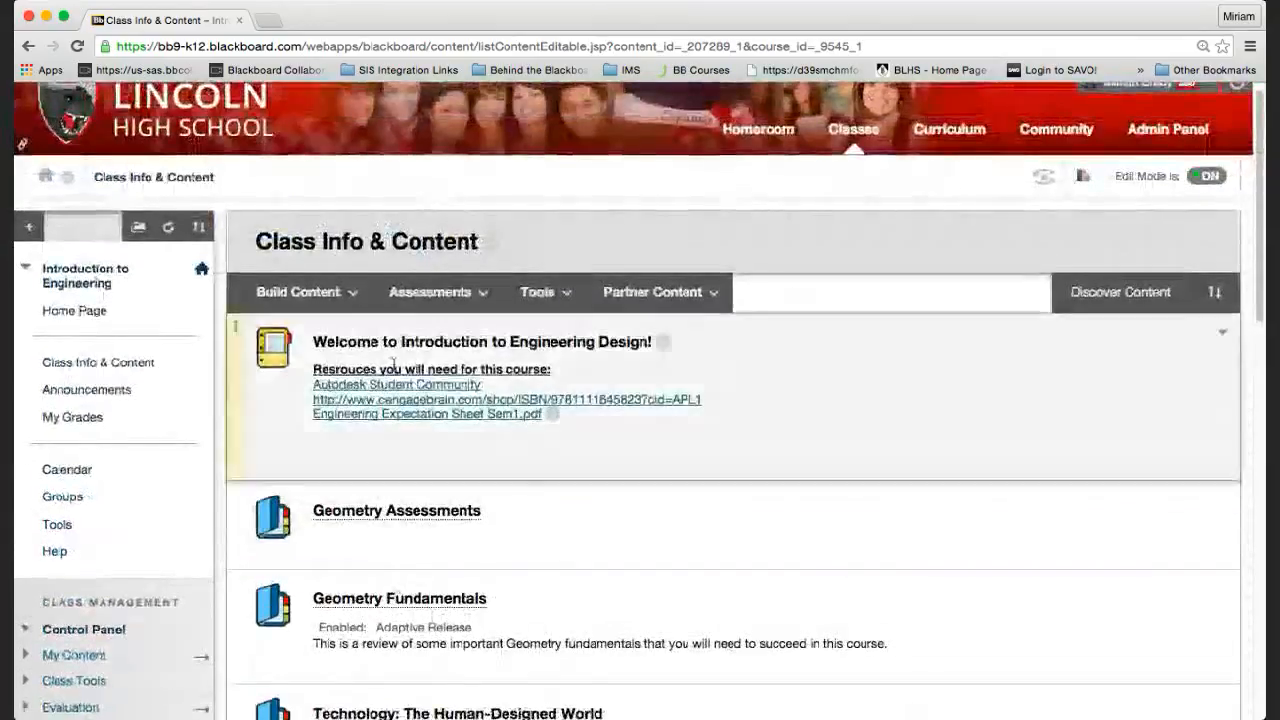
Turn on Student Preview, scroll through the student view, then choose Exit Preview.
click(1045, 178)
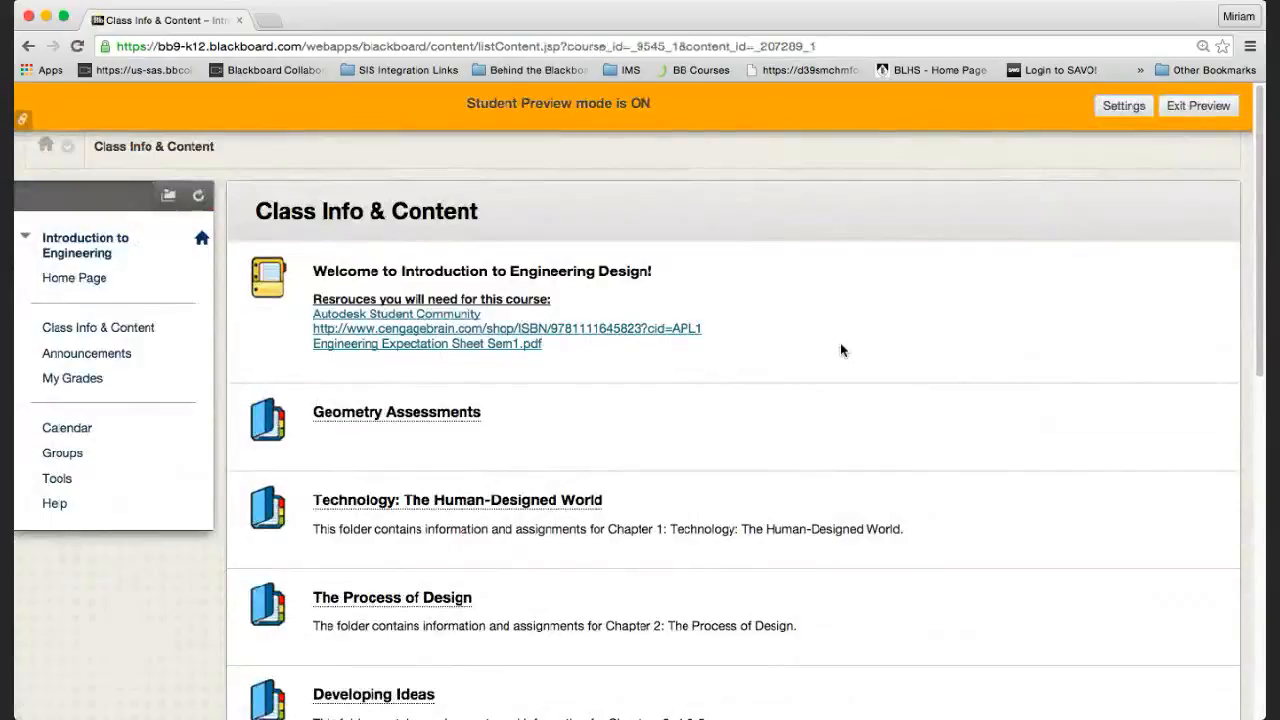
scroll(840, 345, down, 3)
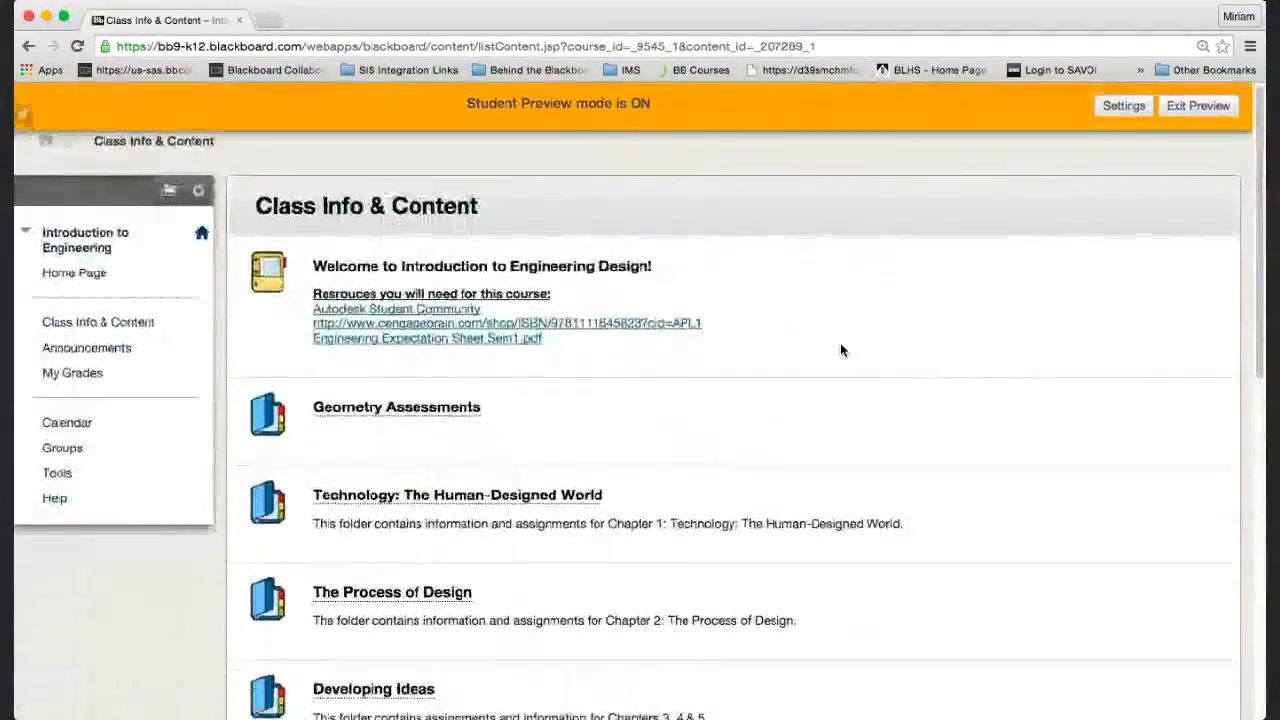
click(1193, 105)
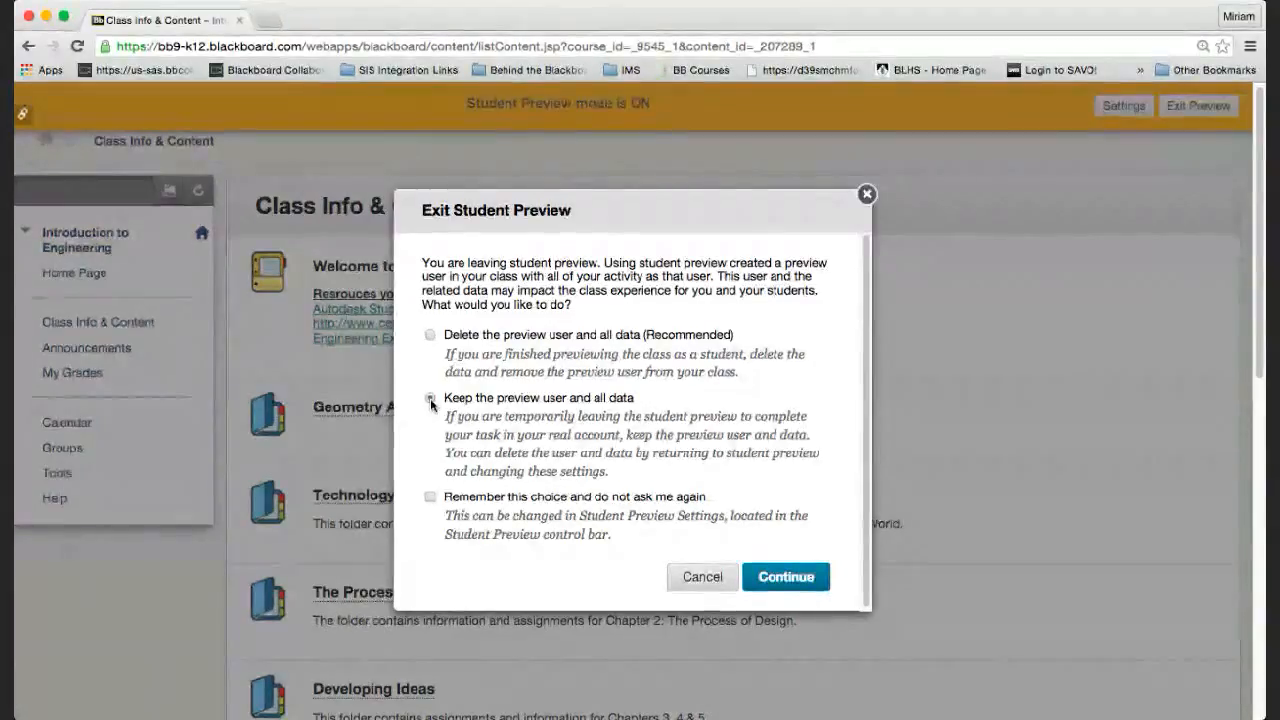
Exit Student Preview, keeping the preview user and all its data.
click(431, 400)
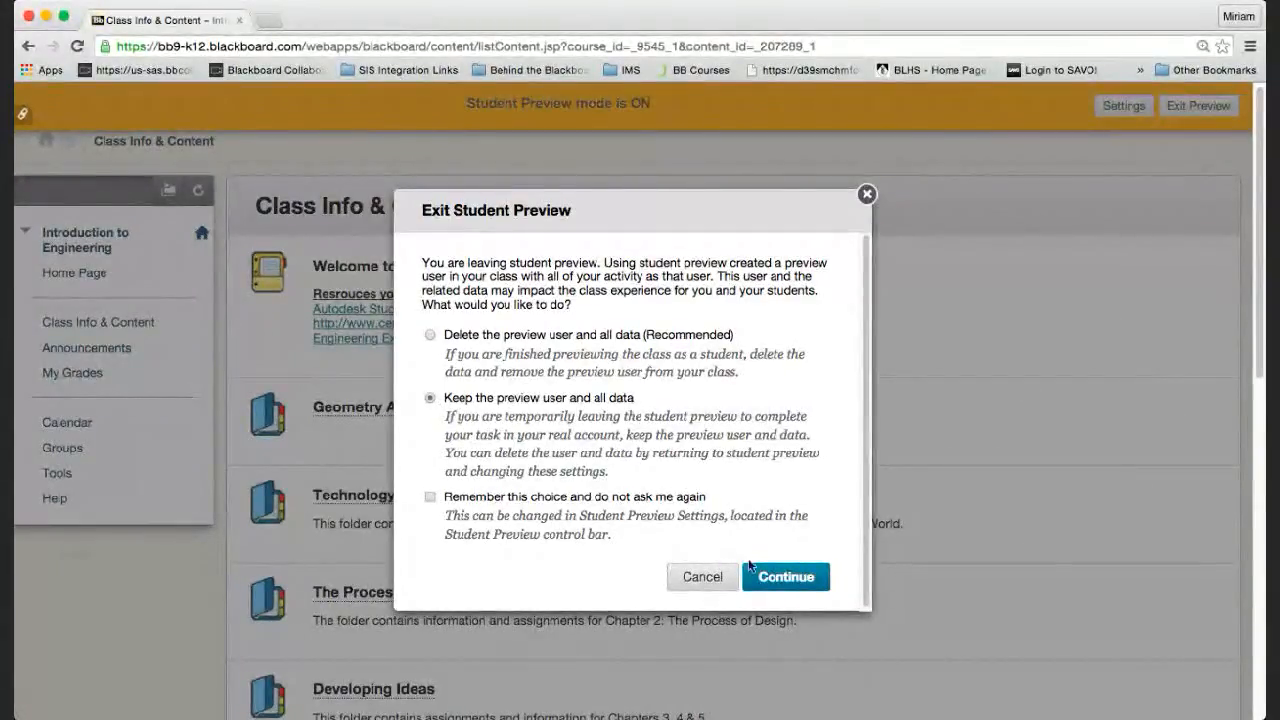
click(782, 578)
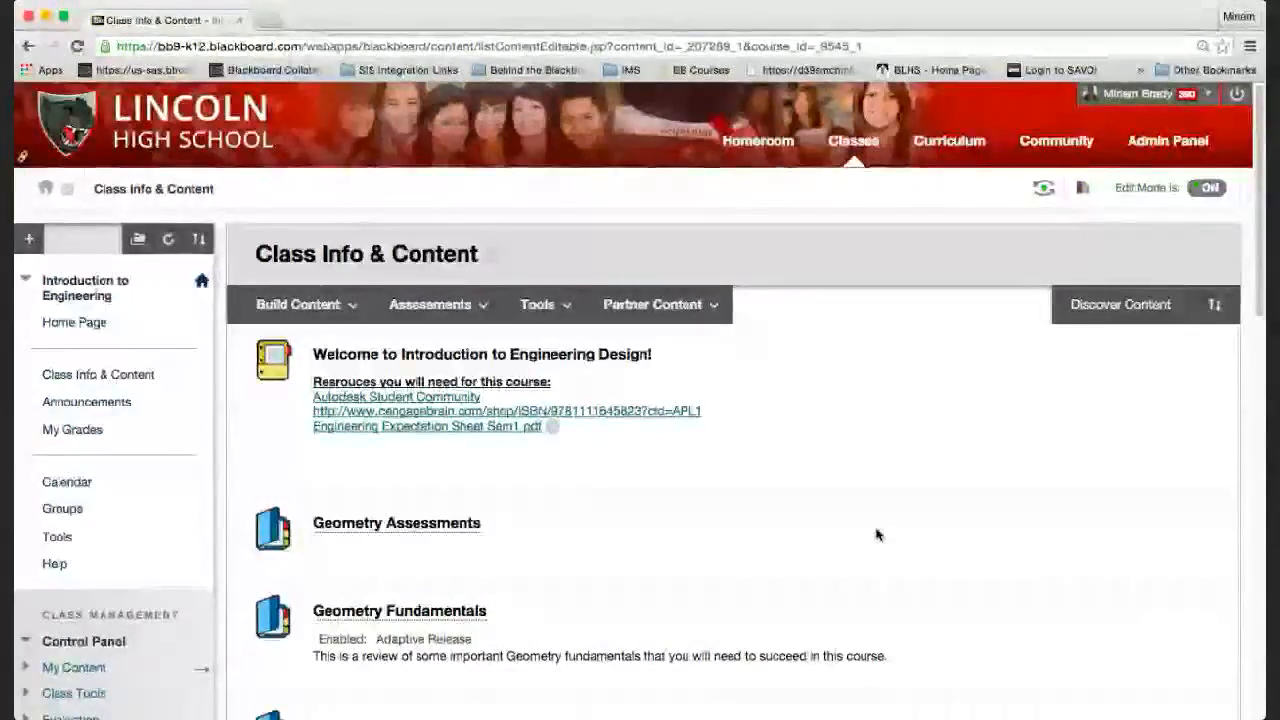
Look through the assessment types offered in the Assessments menu.
click(470, 306)
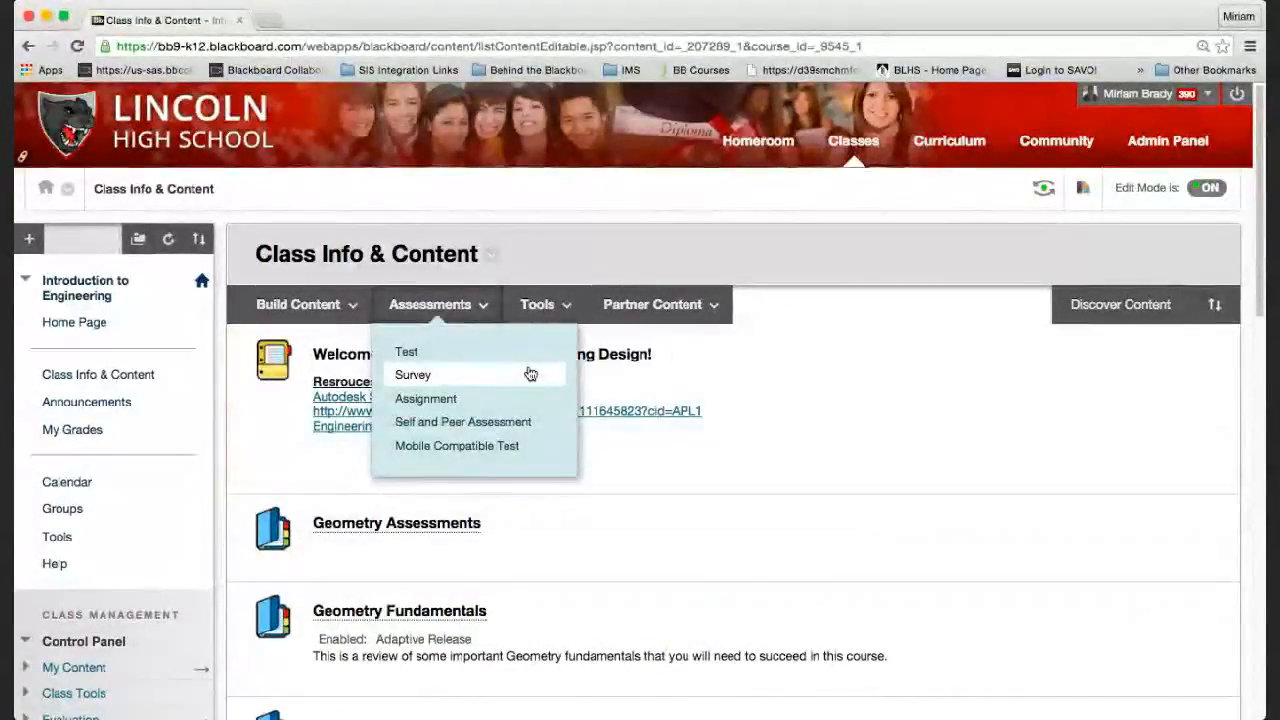
mouse_move(447, 313)
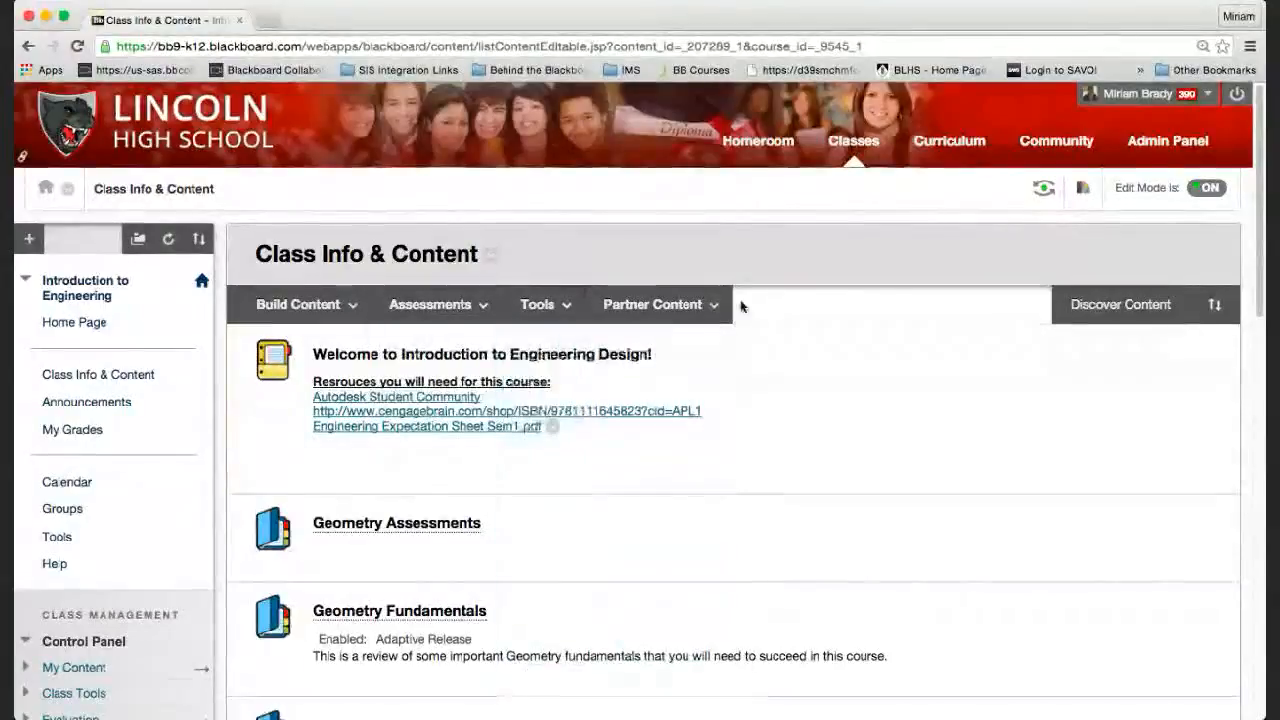
mouse_move(550, 318)
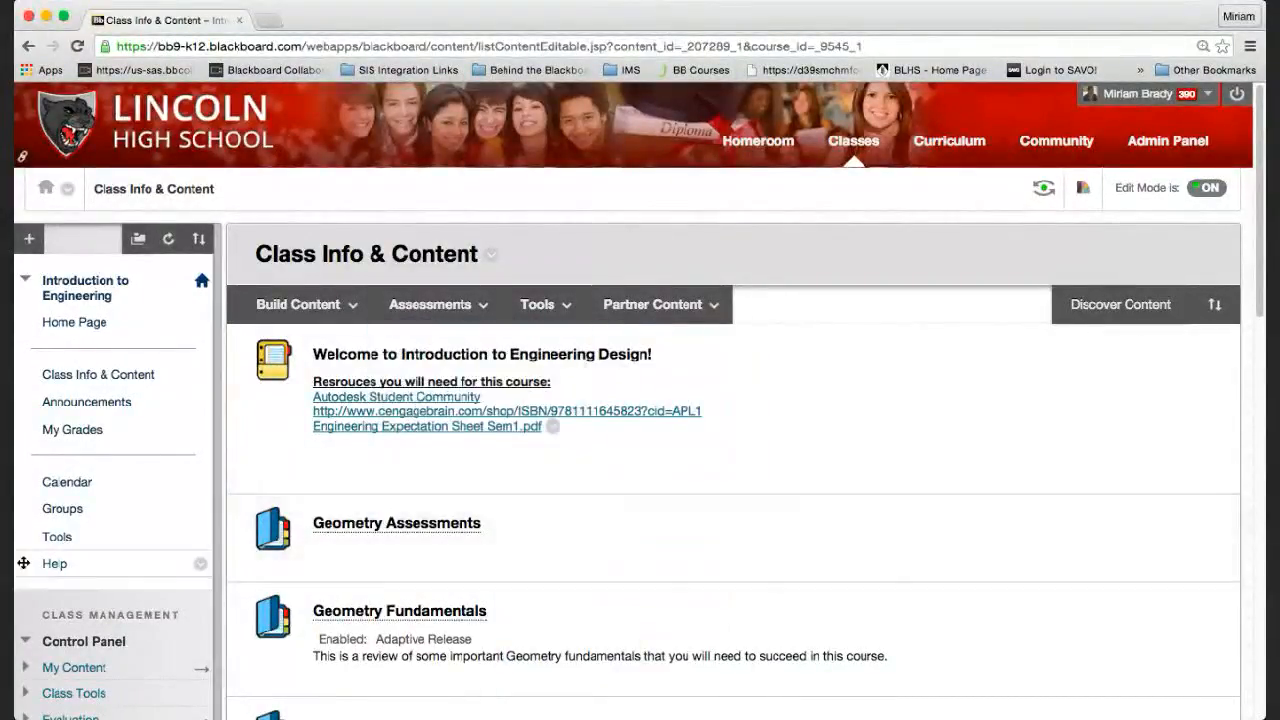
scroll(55, 563, down, 8)
Edit Chapter 1 Group 1 from Users and Groups and start Add Users under Membership.
click(72, 365)
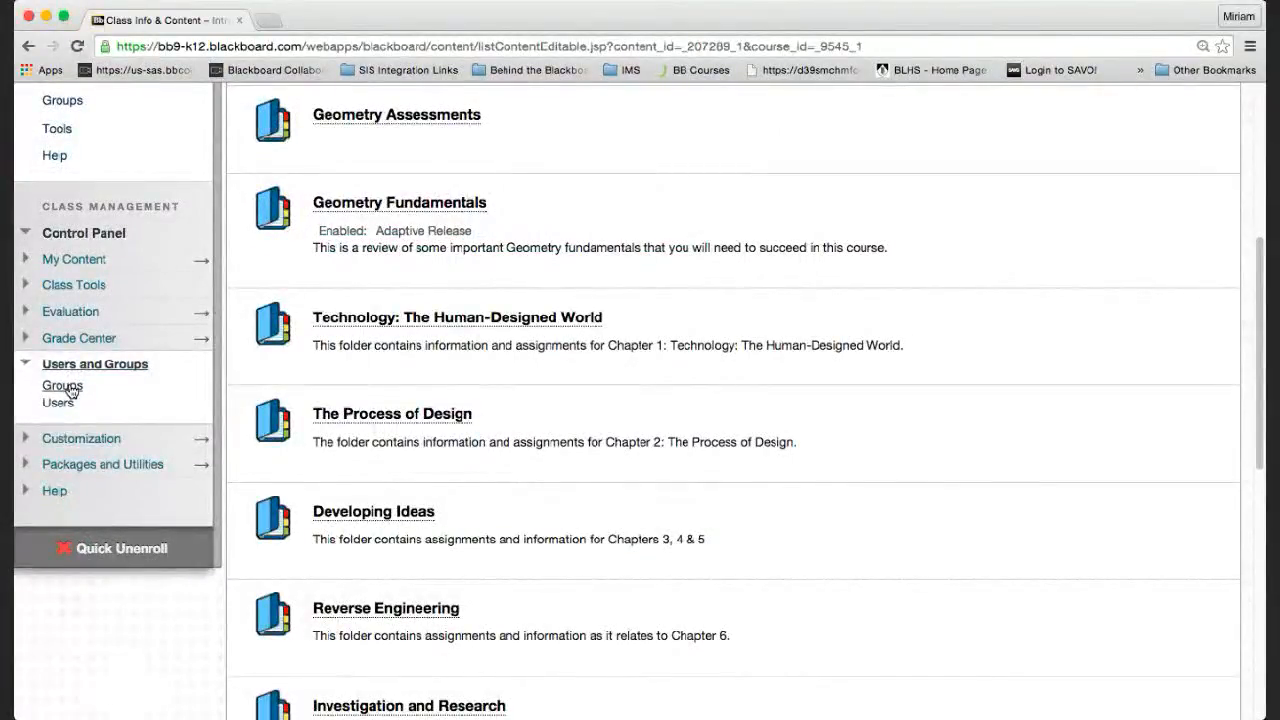
click(64, 386)
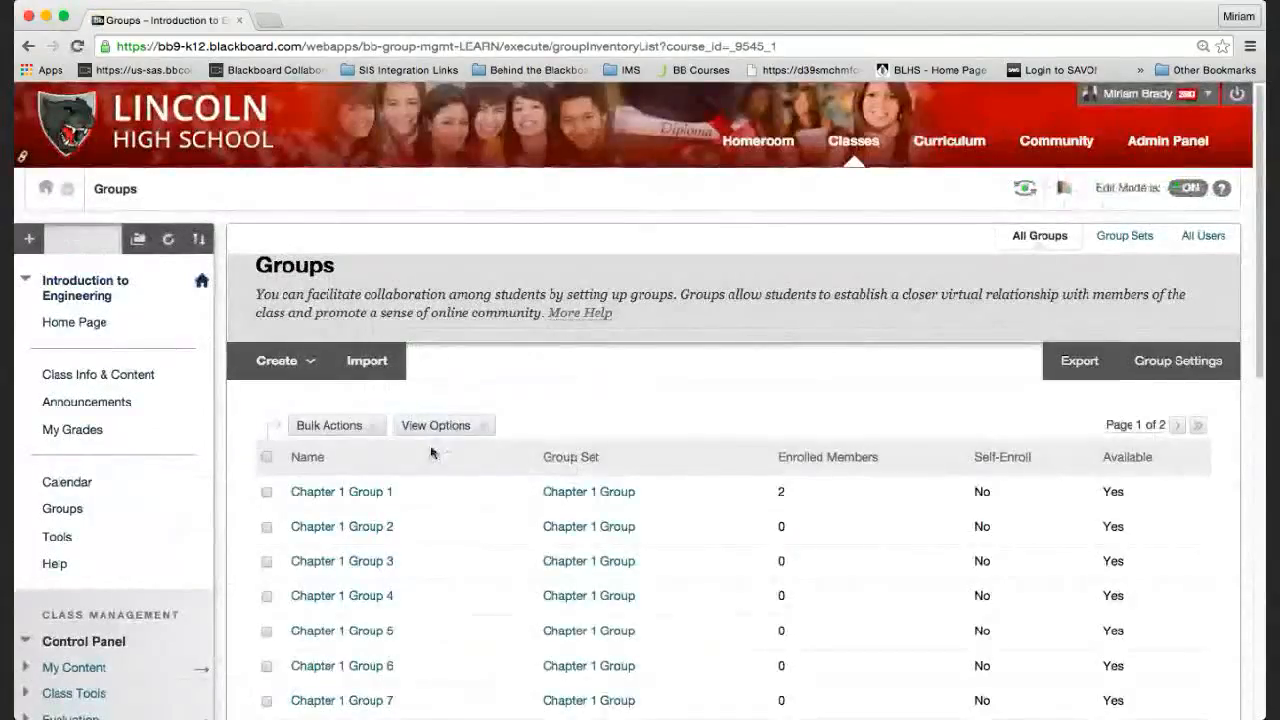
click(404, 492)
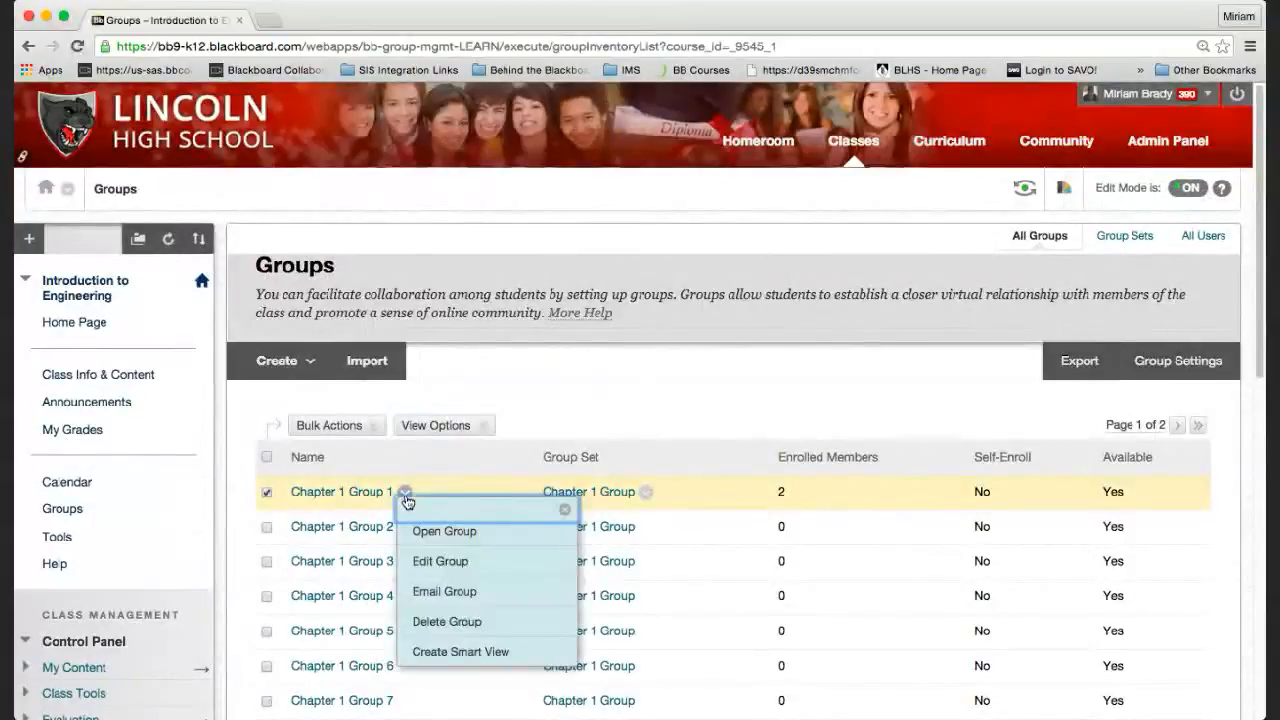
click(452, 562)
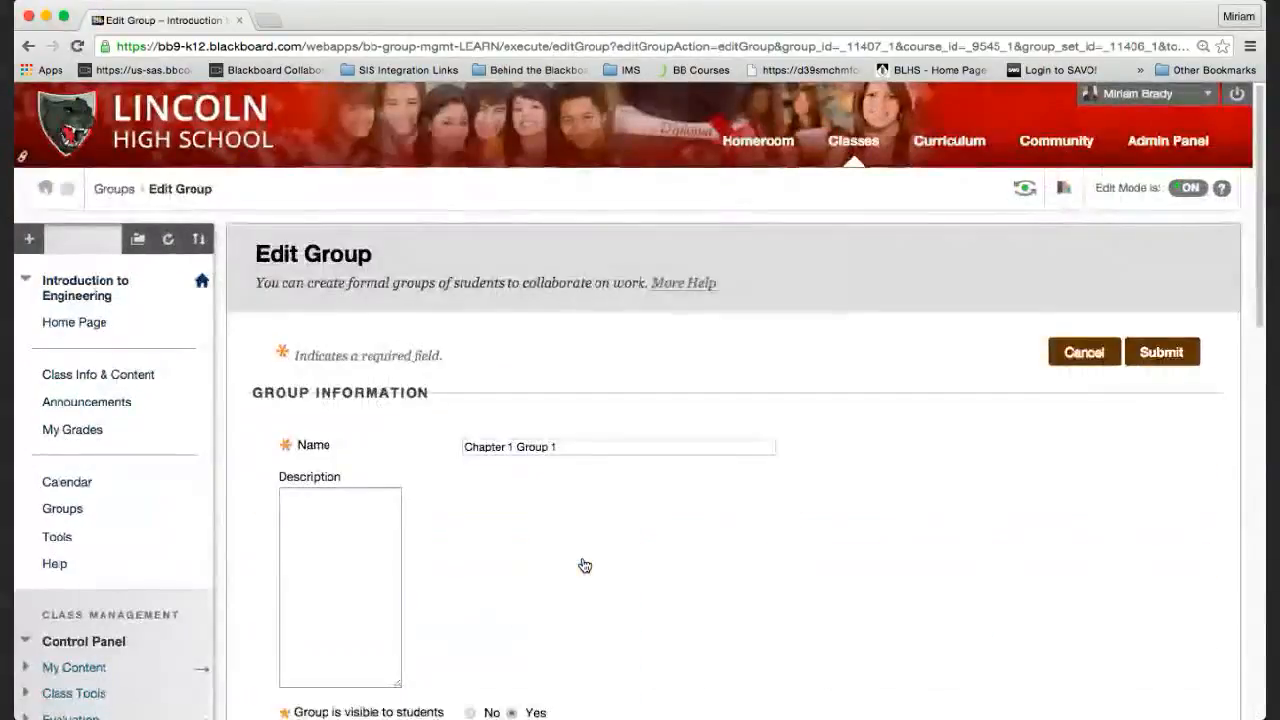
scroll(727, 557, down, 5)
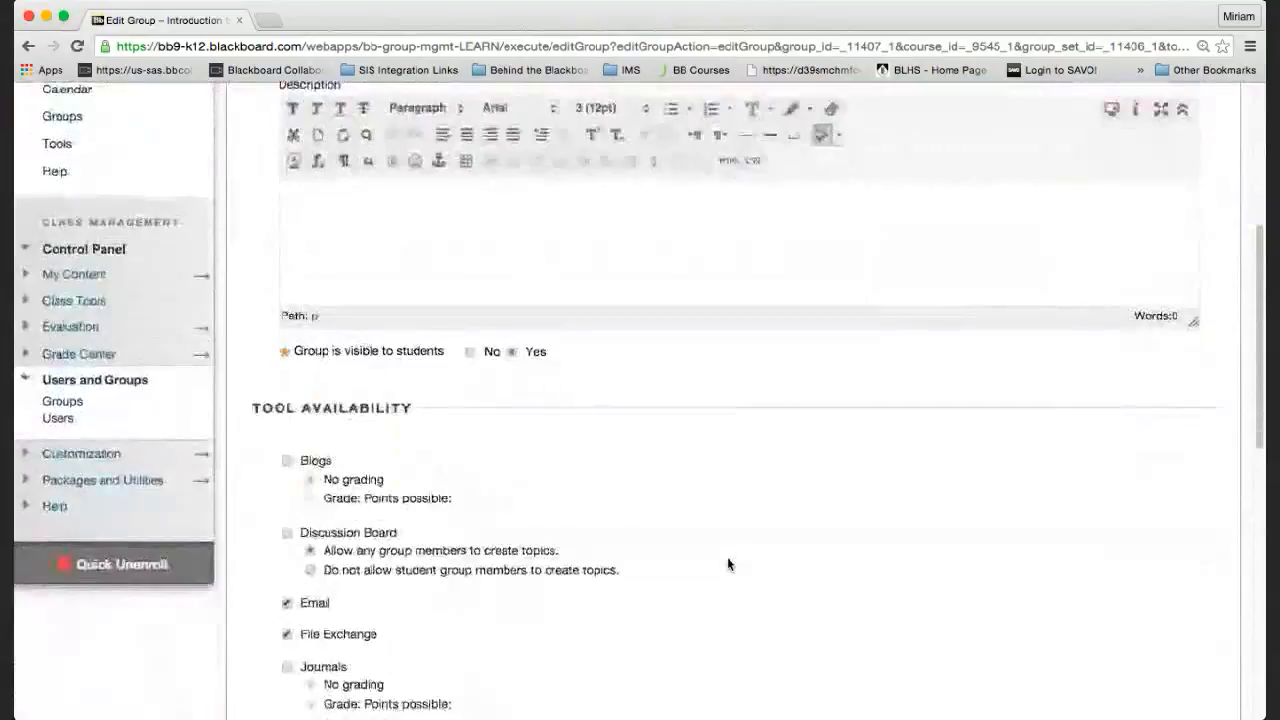
scroll(727, 564, down, 10)
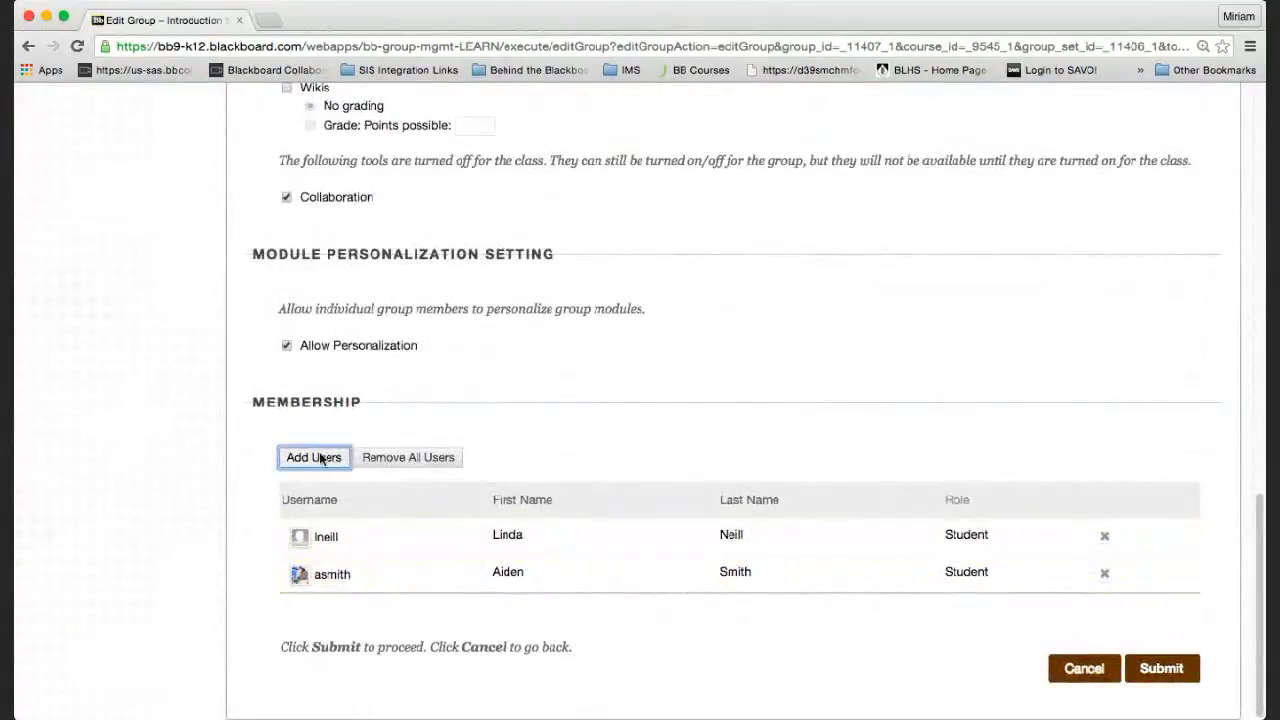
click(320, 458)
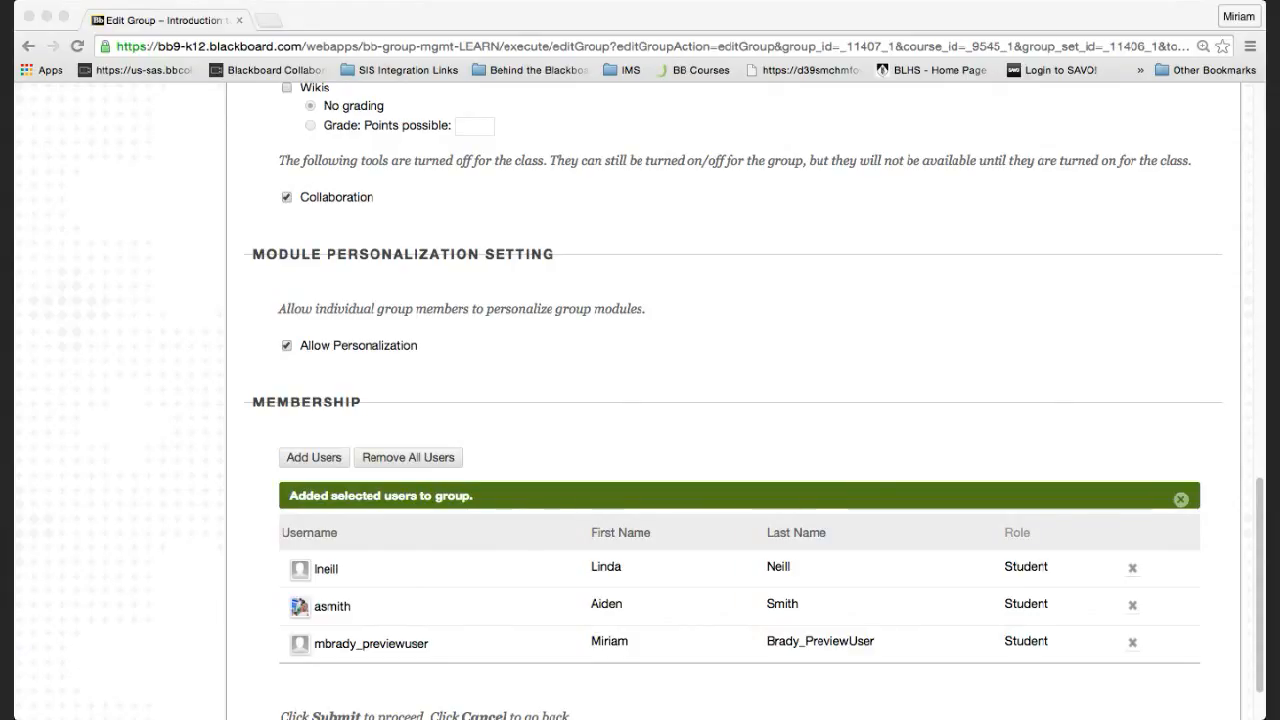
Return to the Edit Group page and cancel without submitting the changes.
click(323, 20)
scroll(444, 370, up, 1)
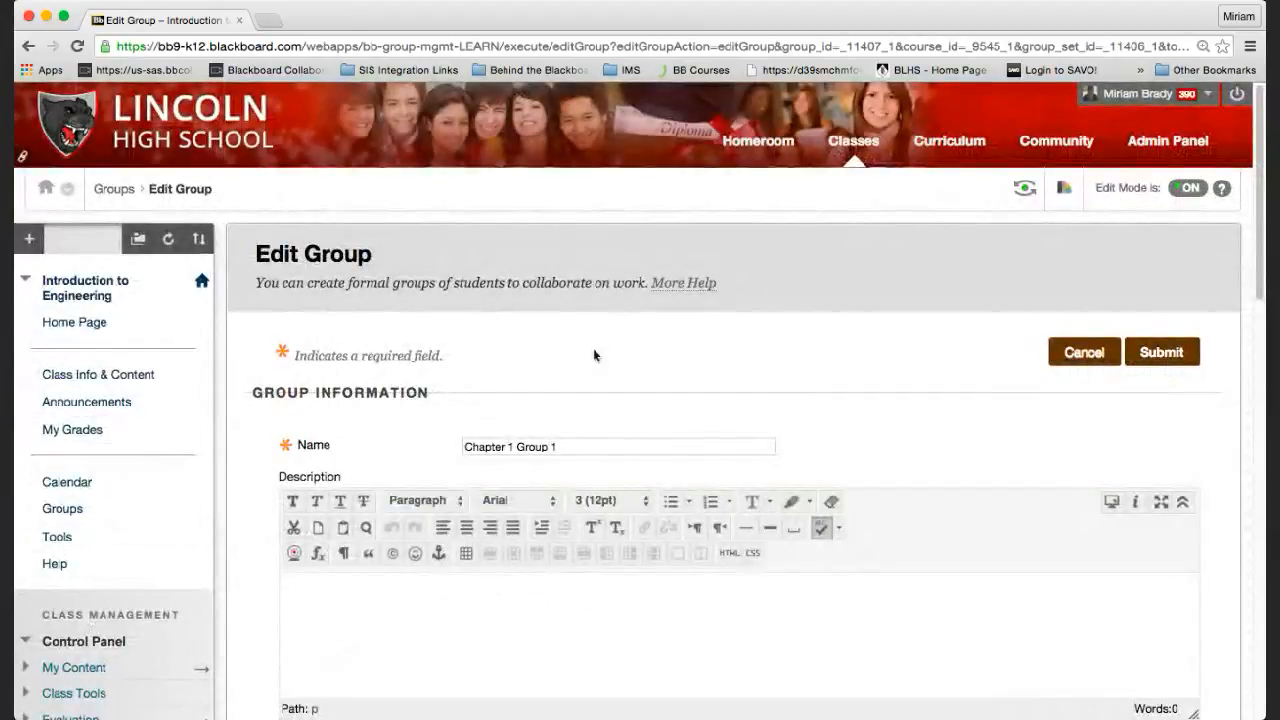
click(1070, 358)
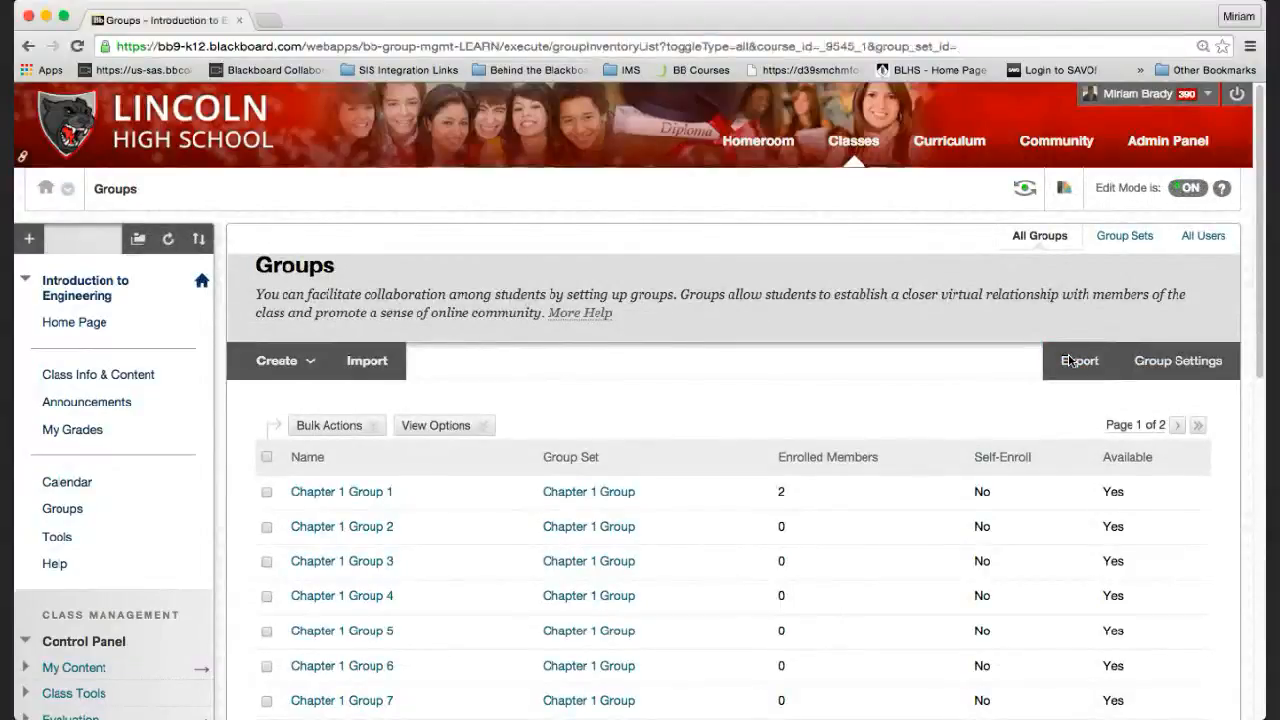
click(482, 427)
click(367, 427)
scroll(85, 527, down, 3)
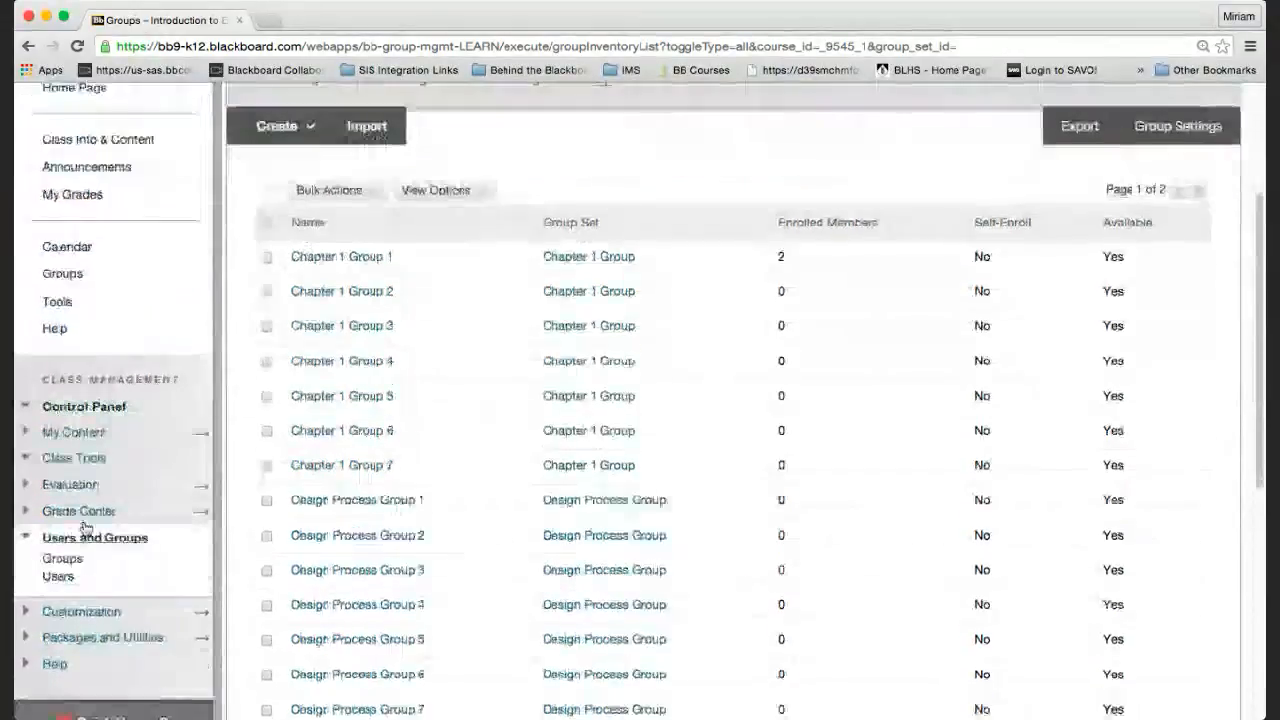
click(80, 512)
Open and scroll the Full Grade Center, then move on to the course's Groups list.
click(78, 552)
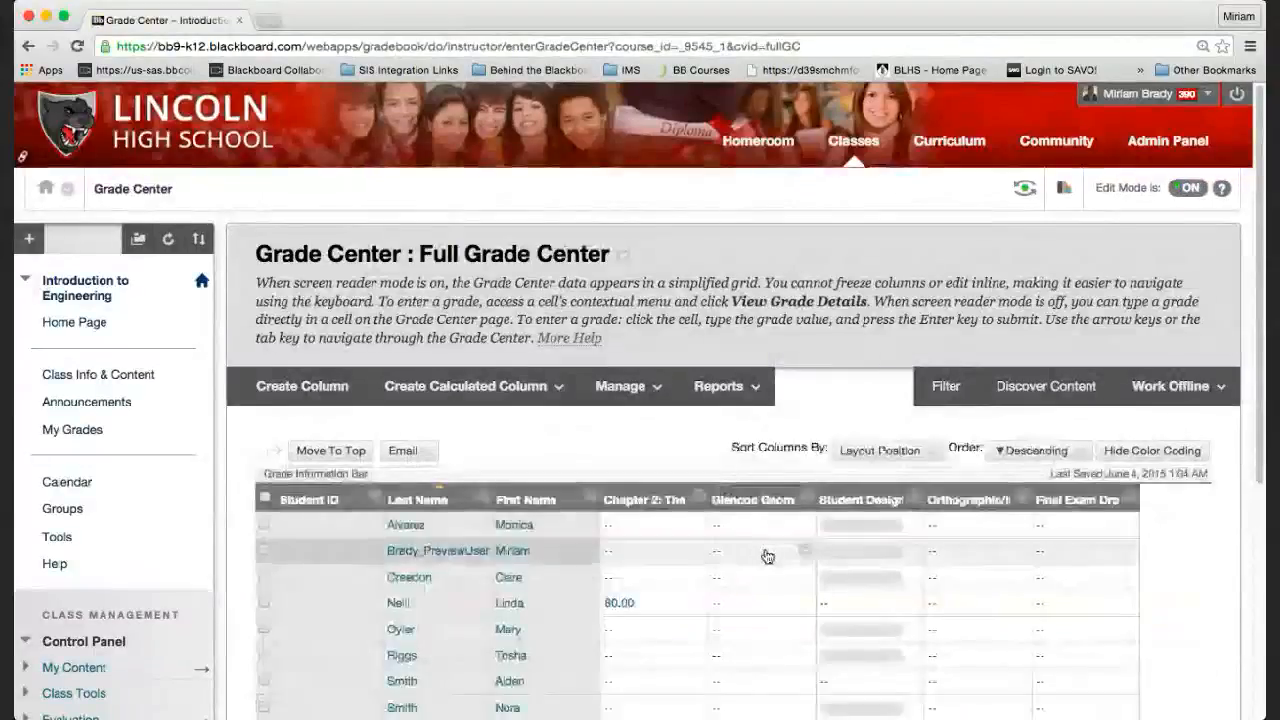
scroll(767, 556, down, 2)
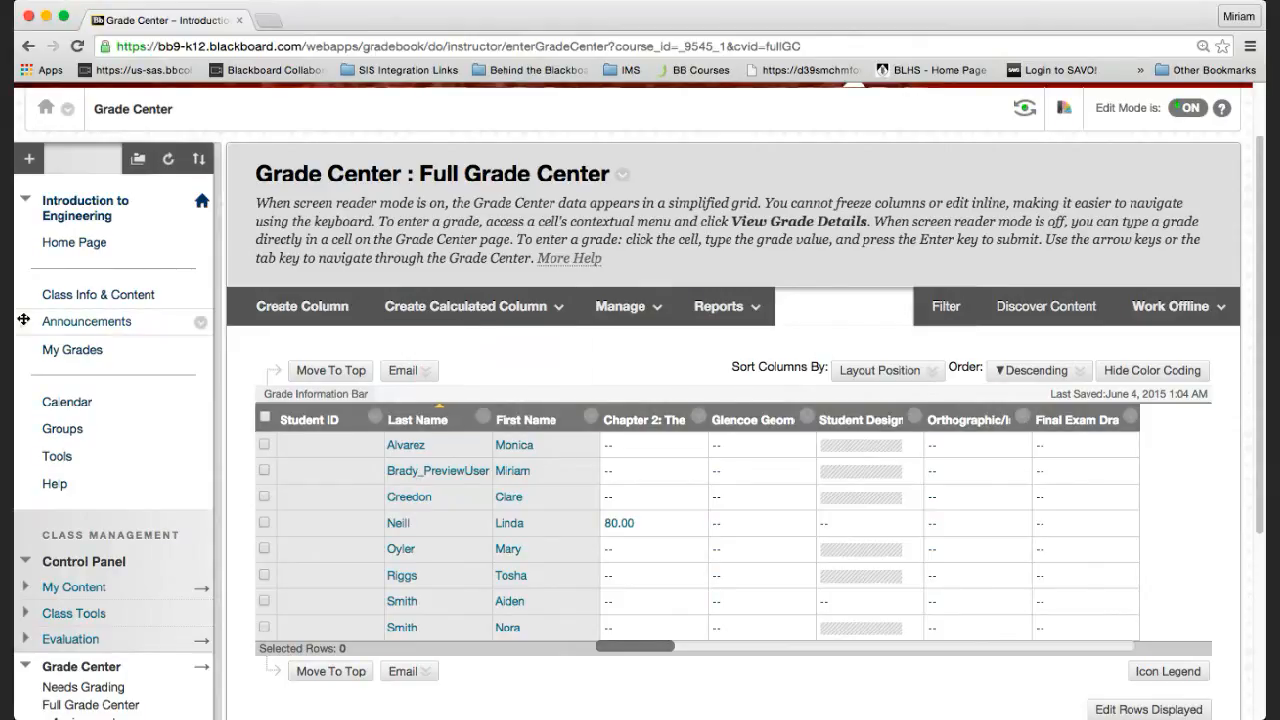
click(62, 429)
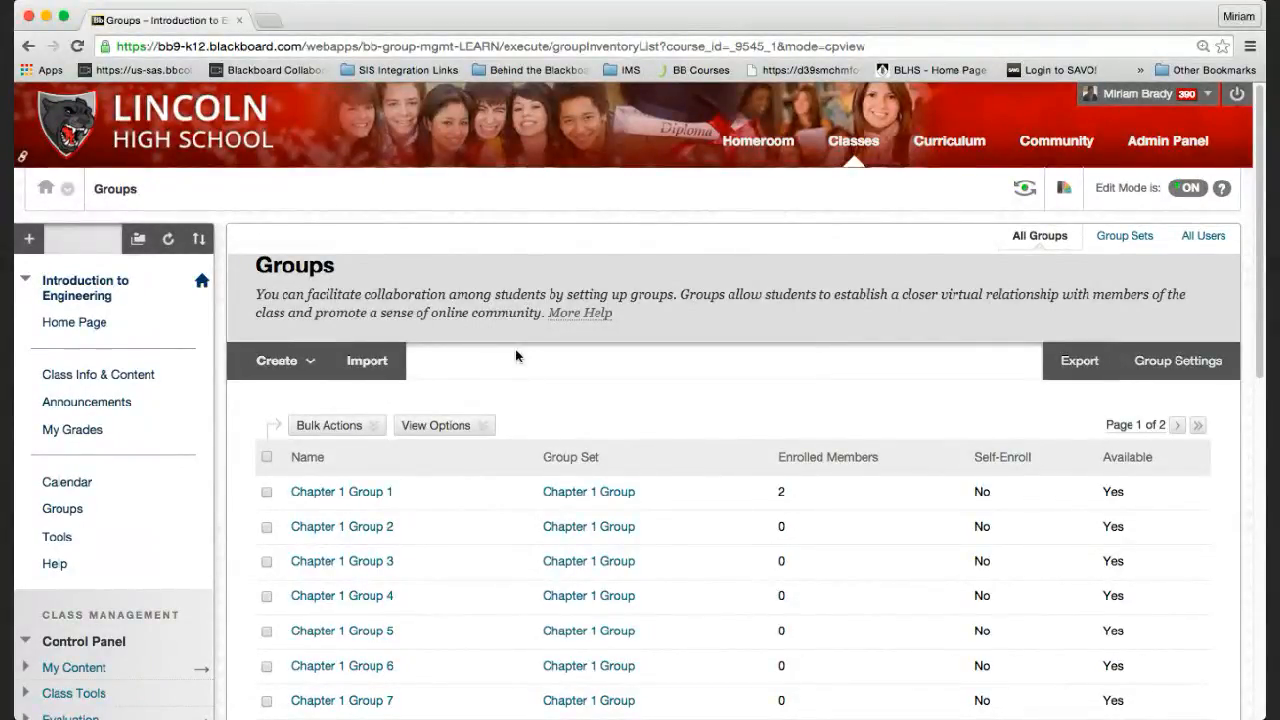
Check Chapter 1 Group 1's actions, Bulk Actions and View Options, then switch to Group Sets.
click(404, 493)
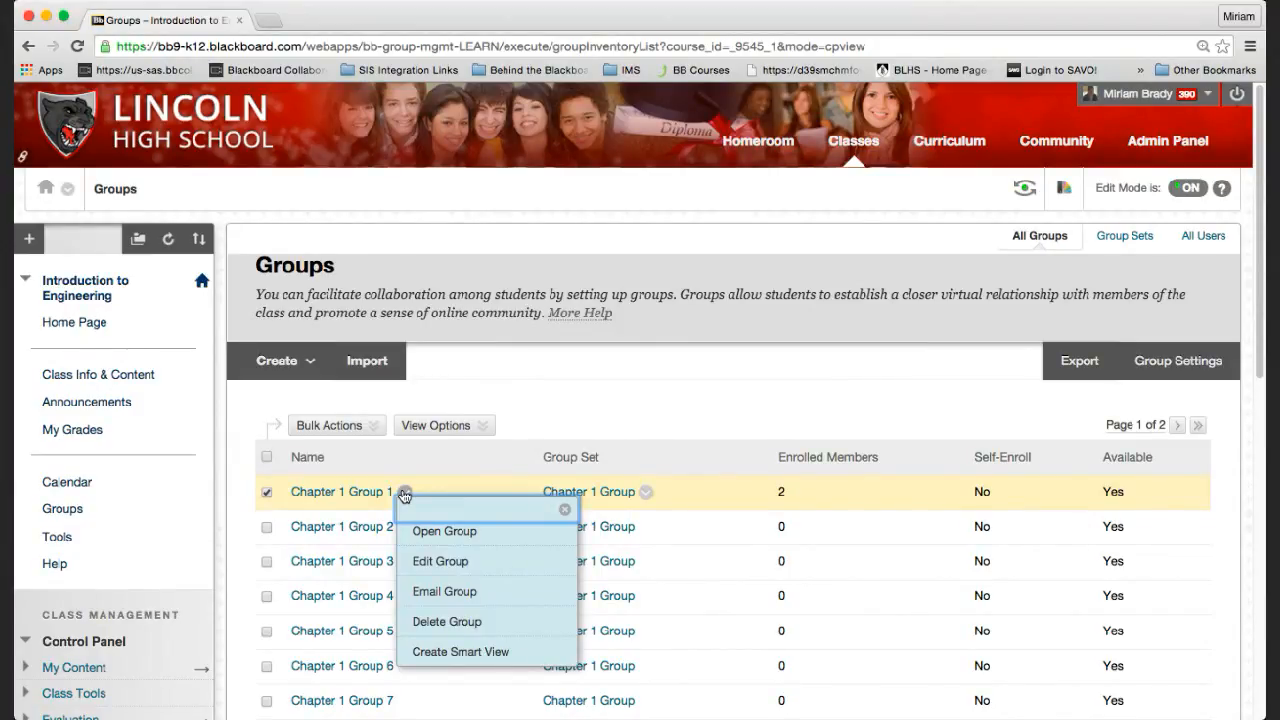
click(374, 427)
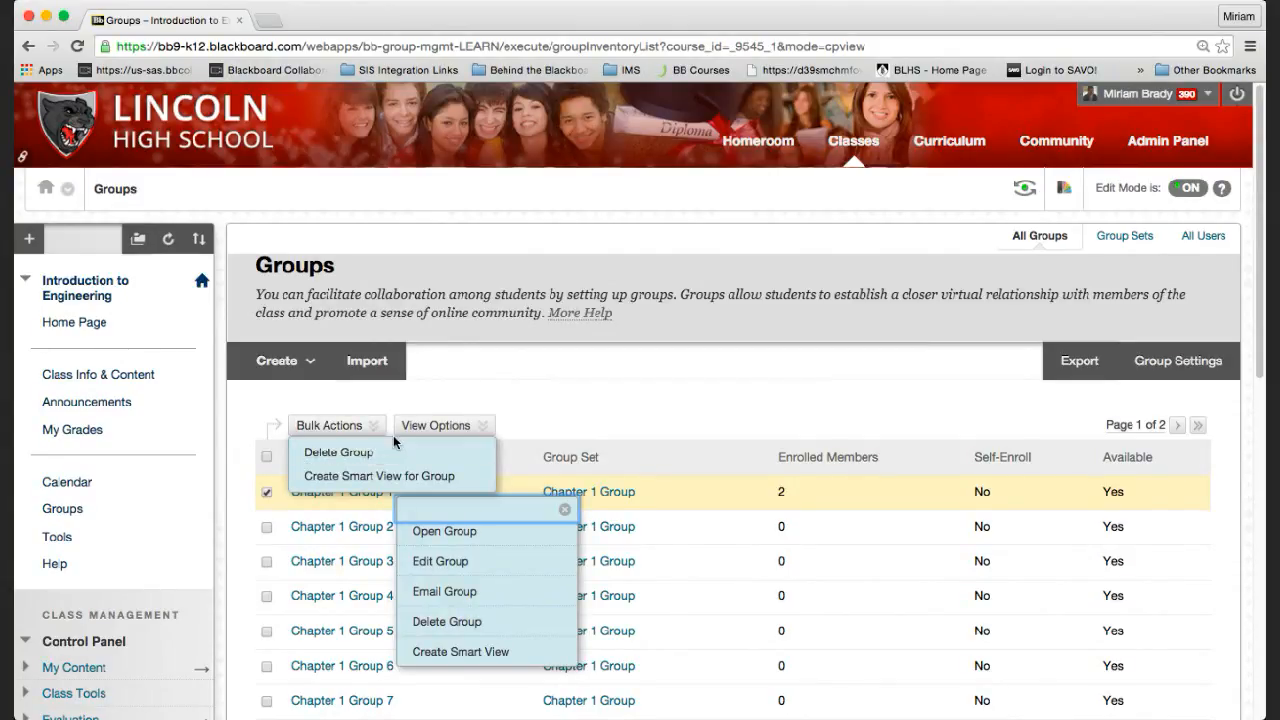
click(437, 427)
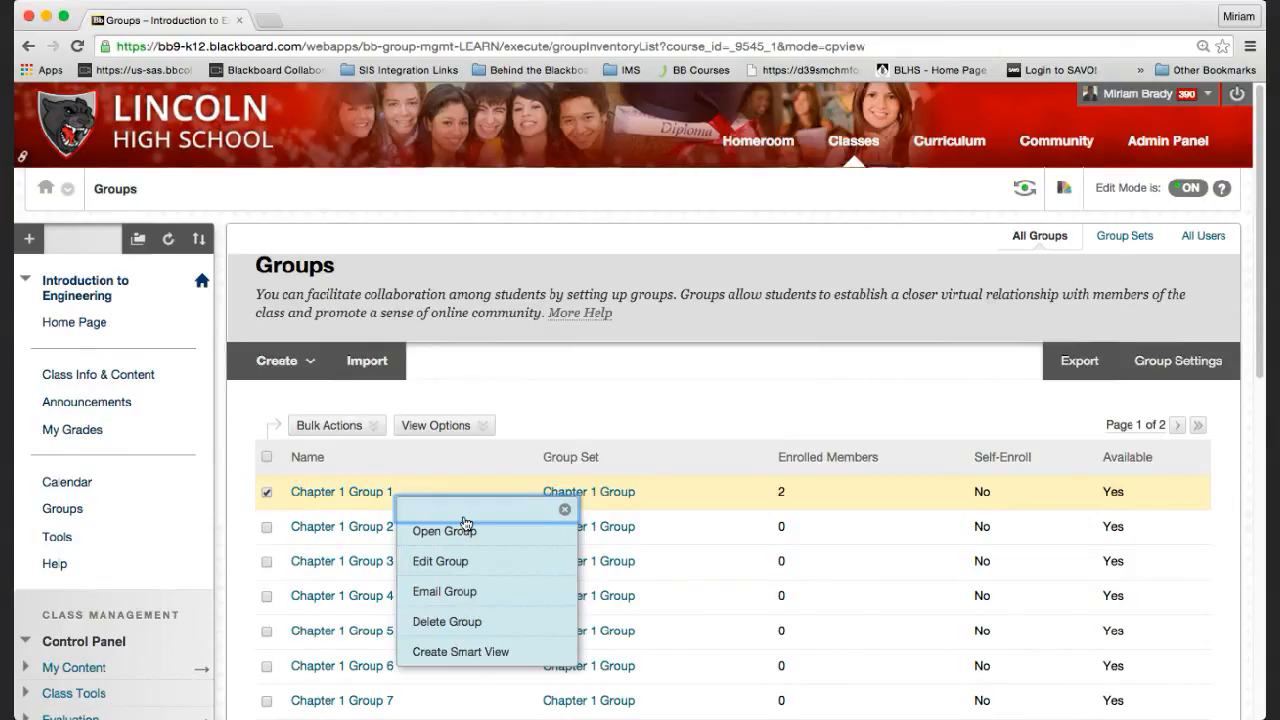
click(1122, 236)
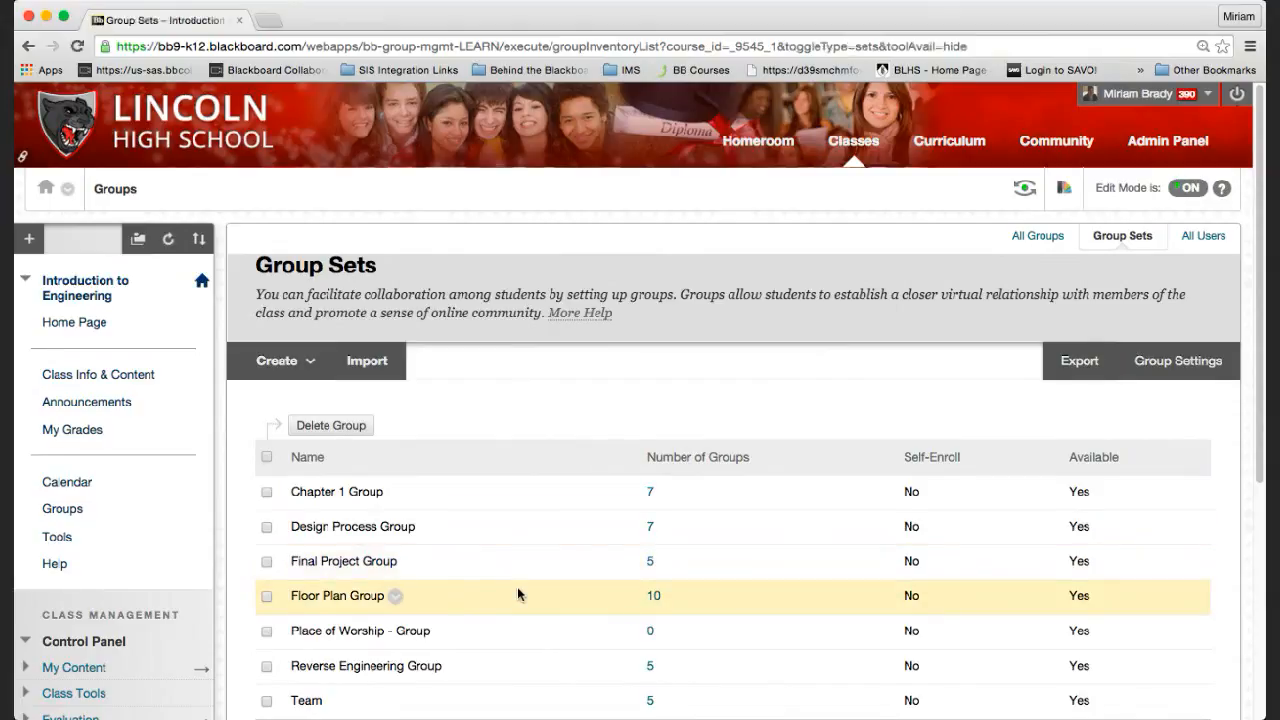
Compare the All Groups and Group Sets lists, then open the seven-group Chapter 1 Group set.
scroll(517, 591, down, 3)
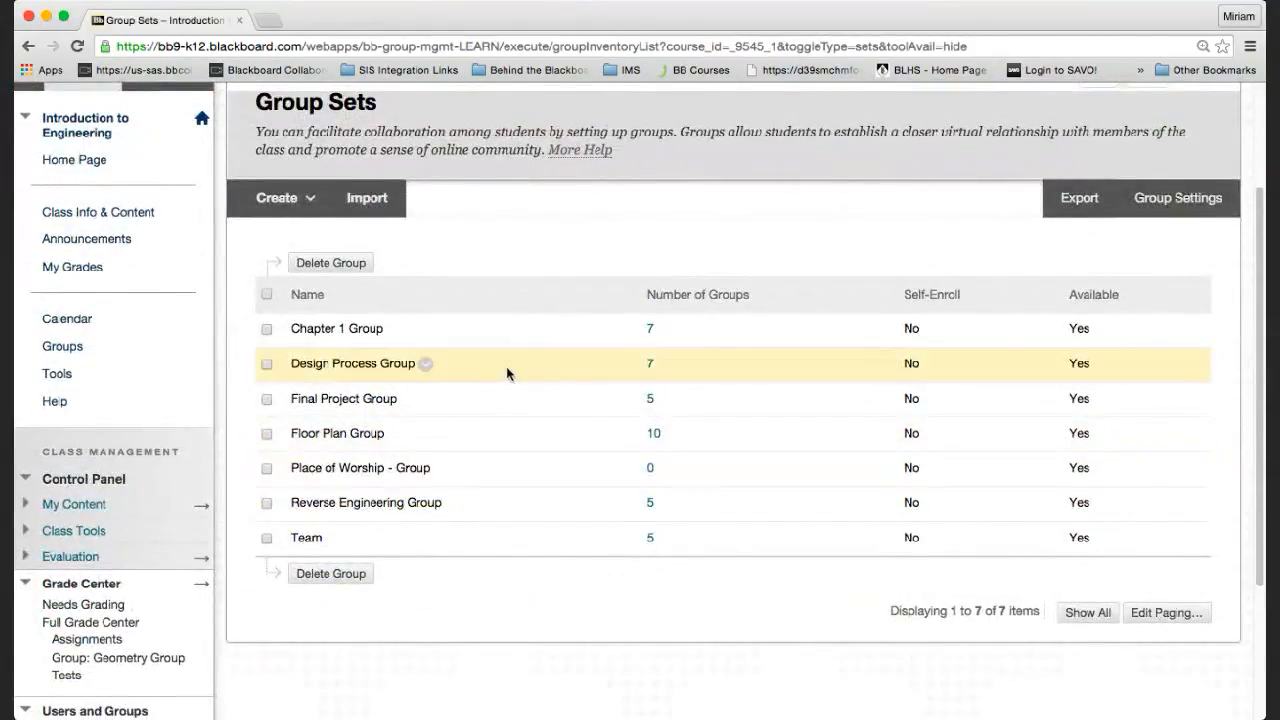
scroll(509, 368, up, 3)
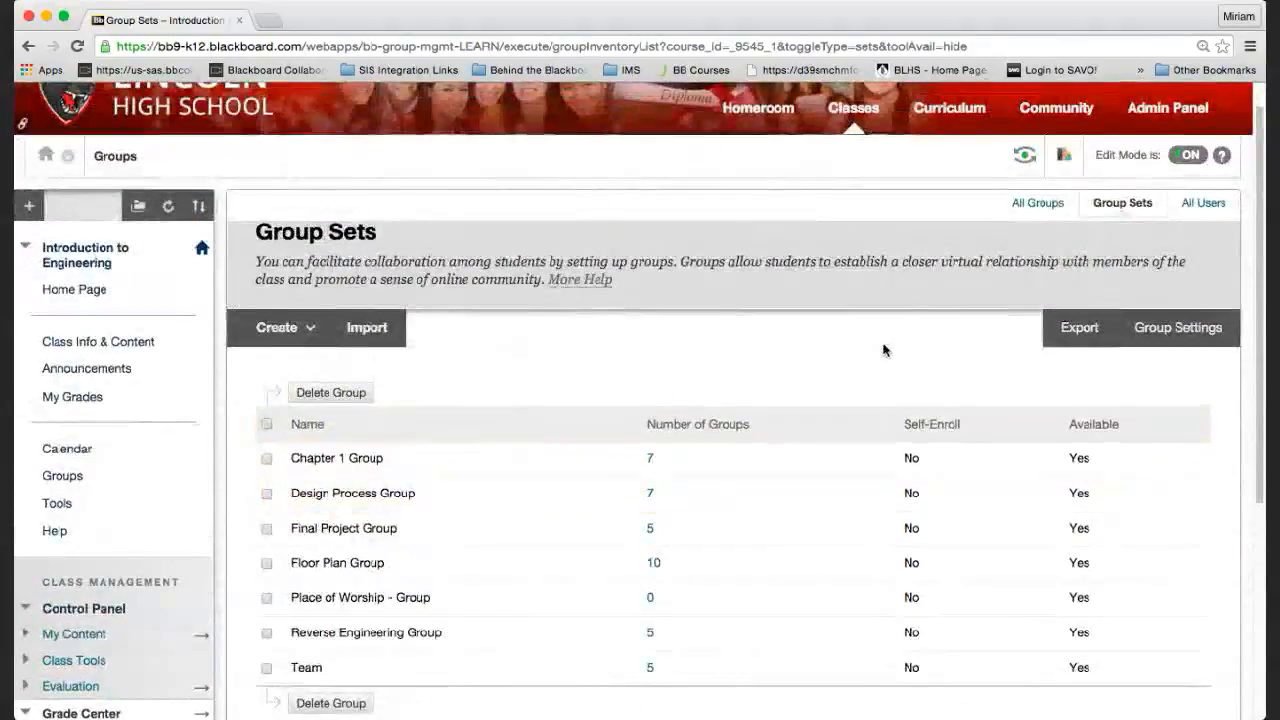
click(1045, 205)
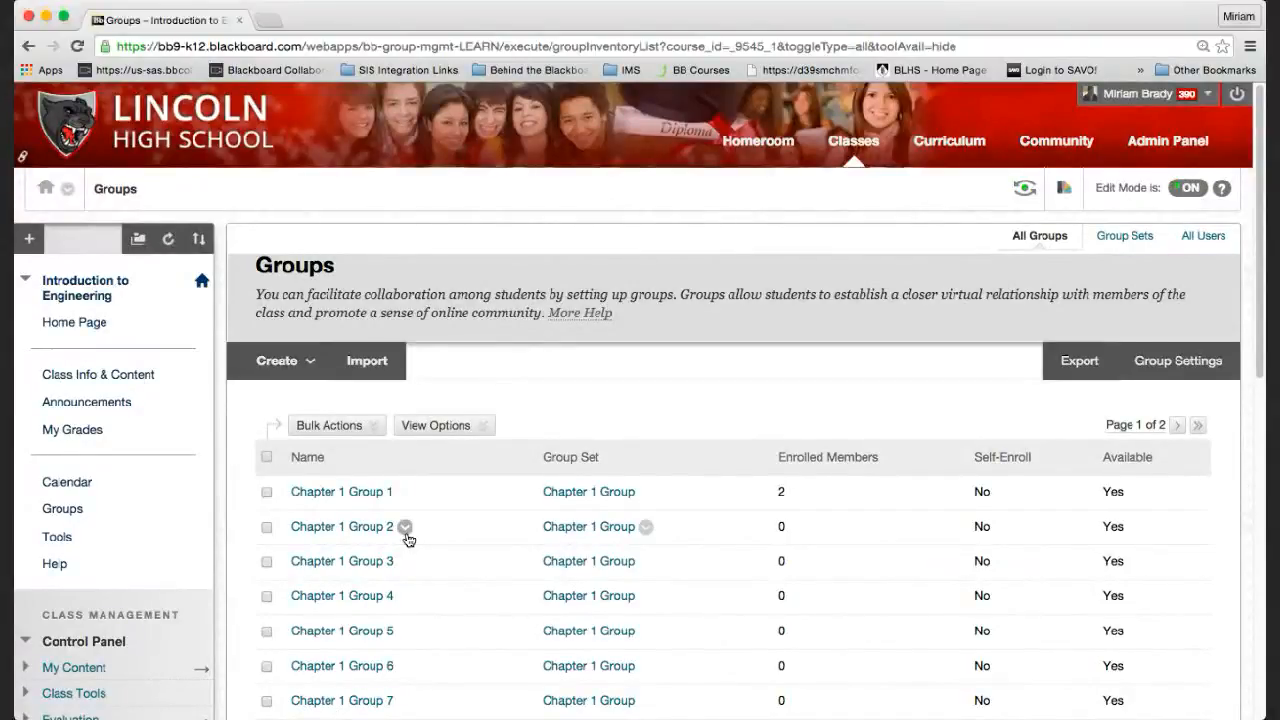
scroll(408, 537, down, 2)
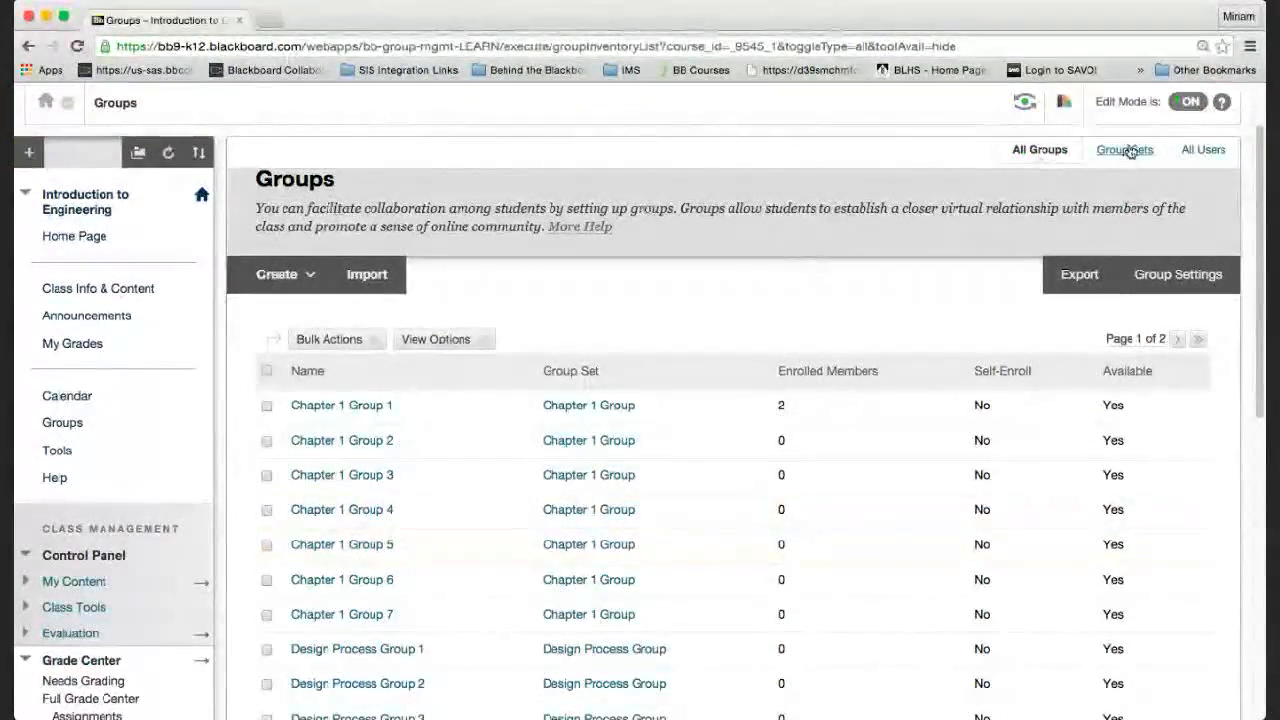
click(1127, 150)
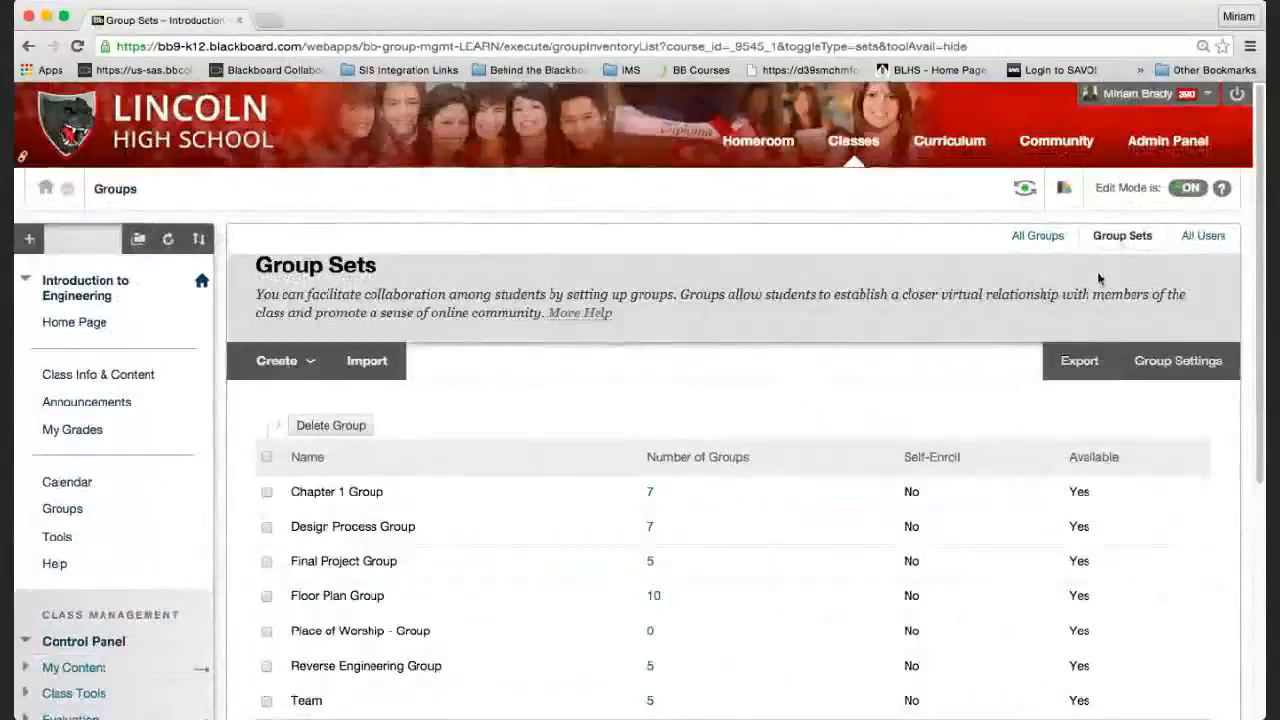
scroll(814, 420, down, 3)
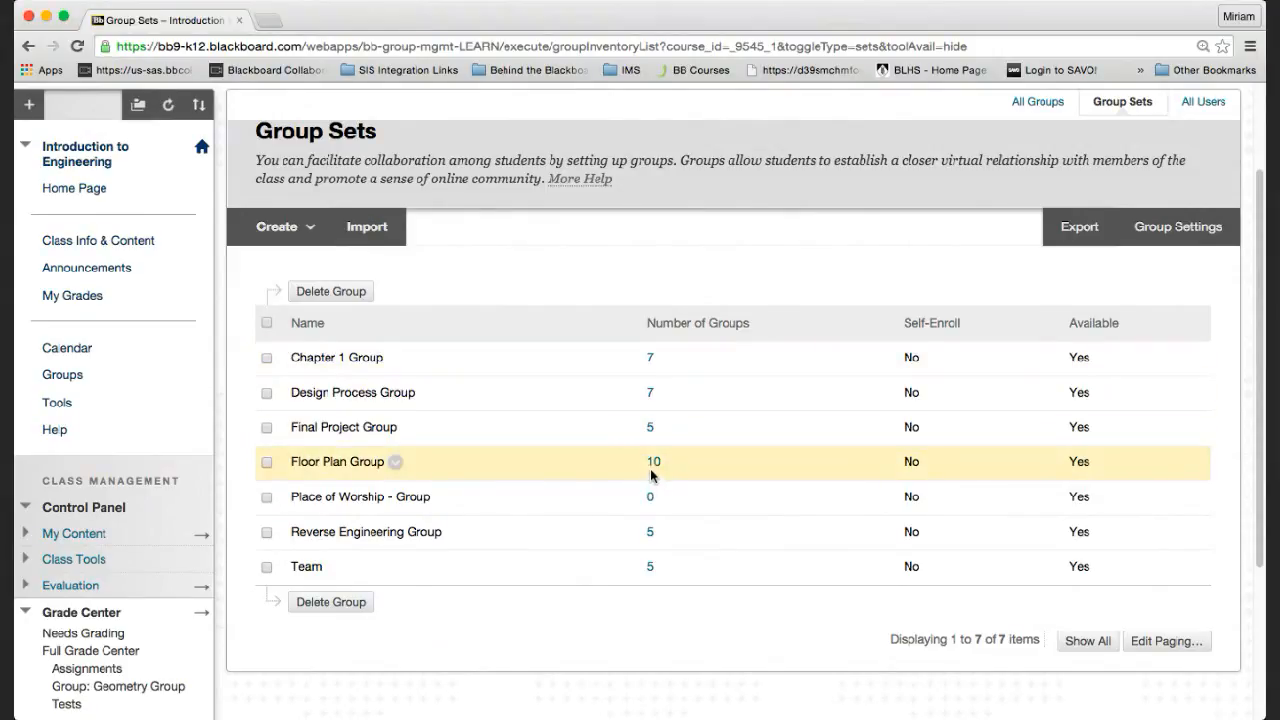
click(651, 360)
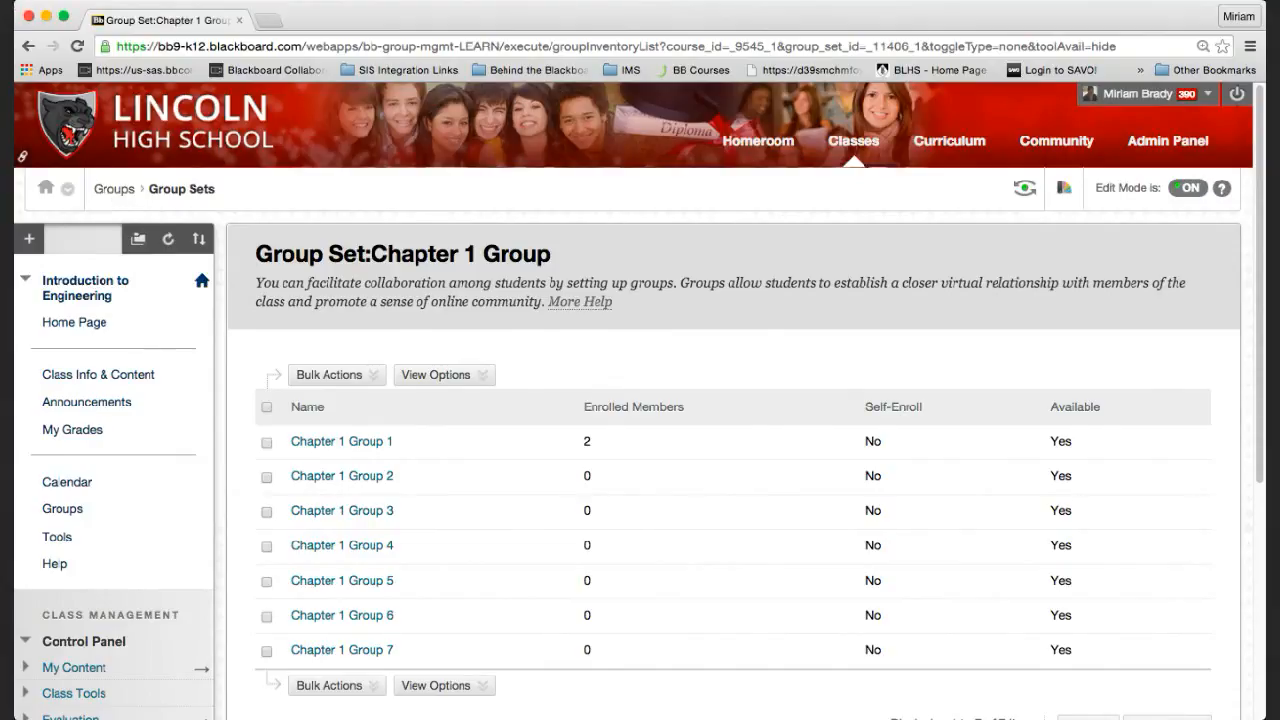
click(29, 52)
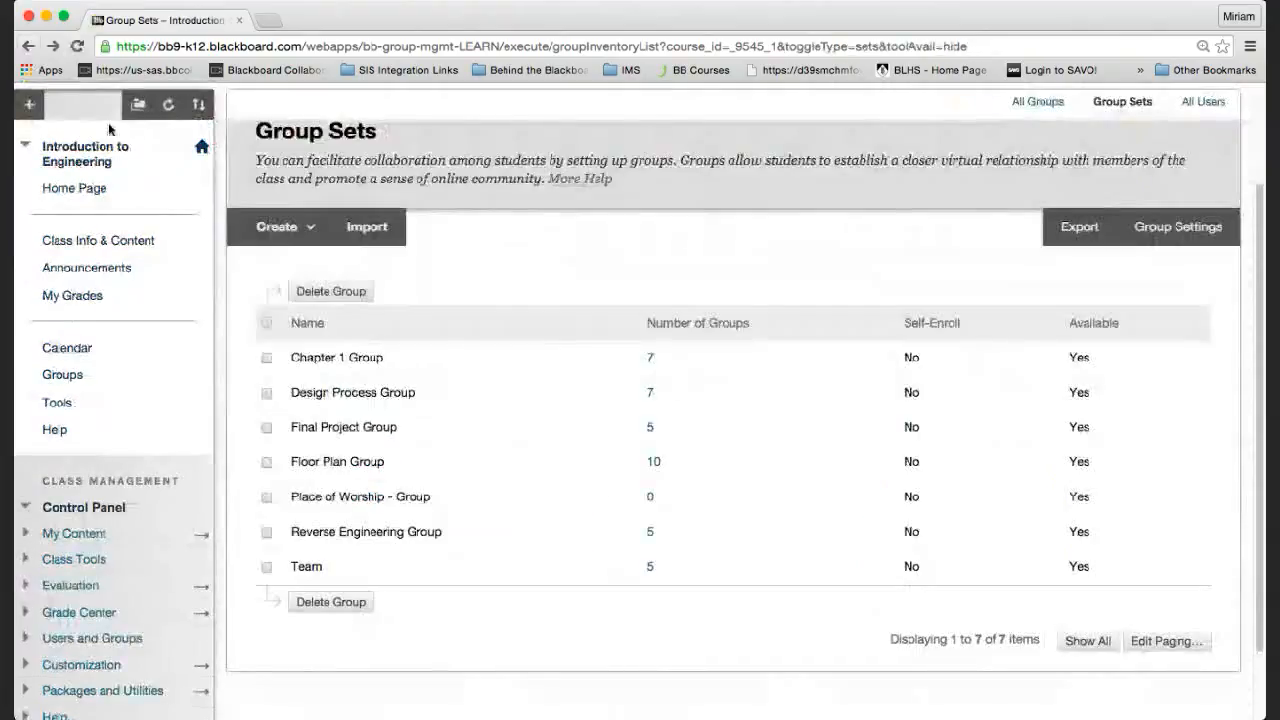
click(281, 226)
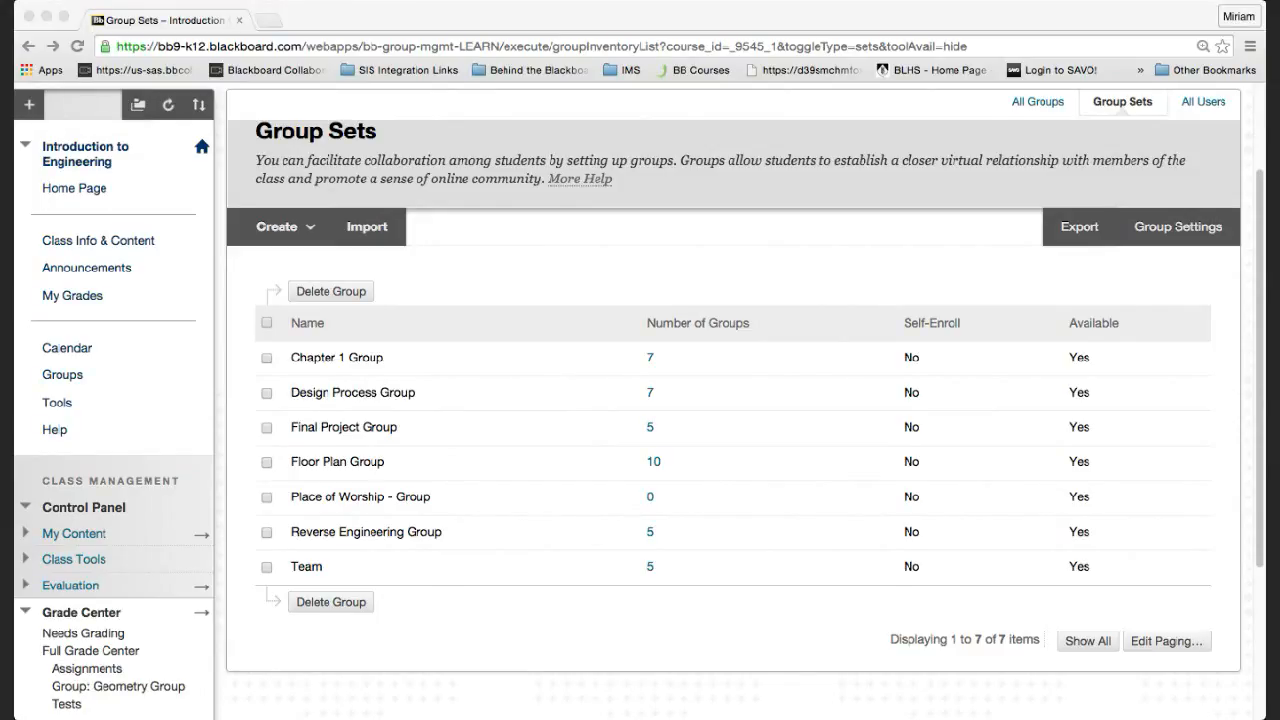
click(298, 23)
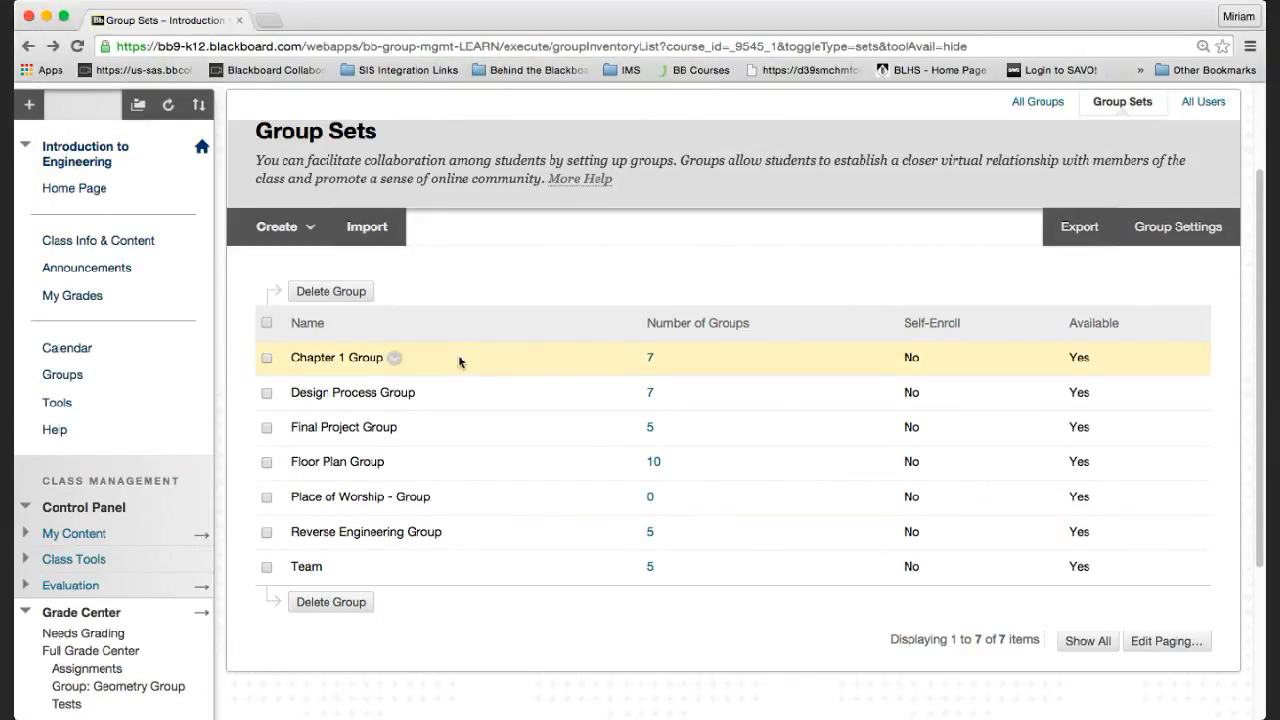
Go to Class Info & Content and scroll down to the Final and Autodesk AutoCAD folders.
scroll(459, 361, up, 3)
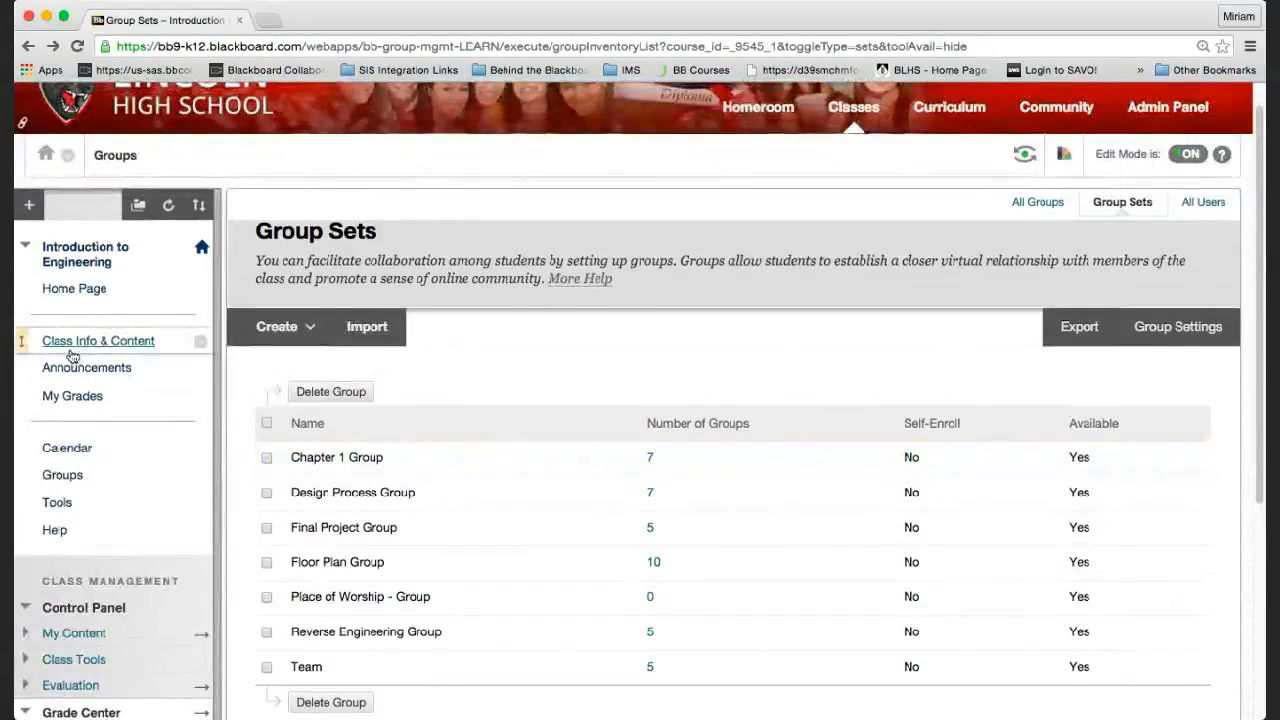
click(72, 341)
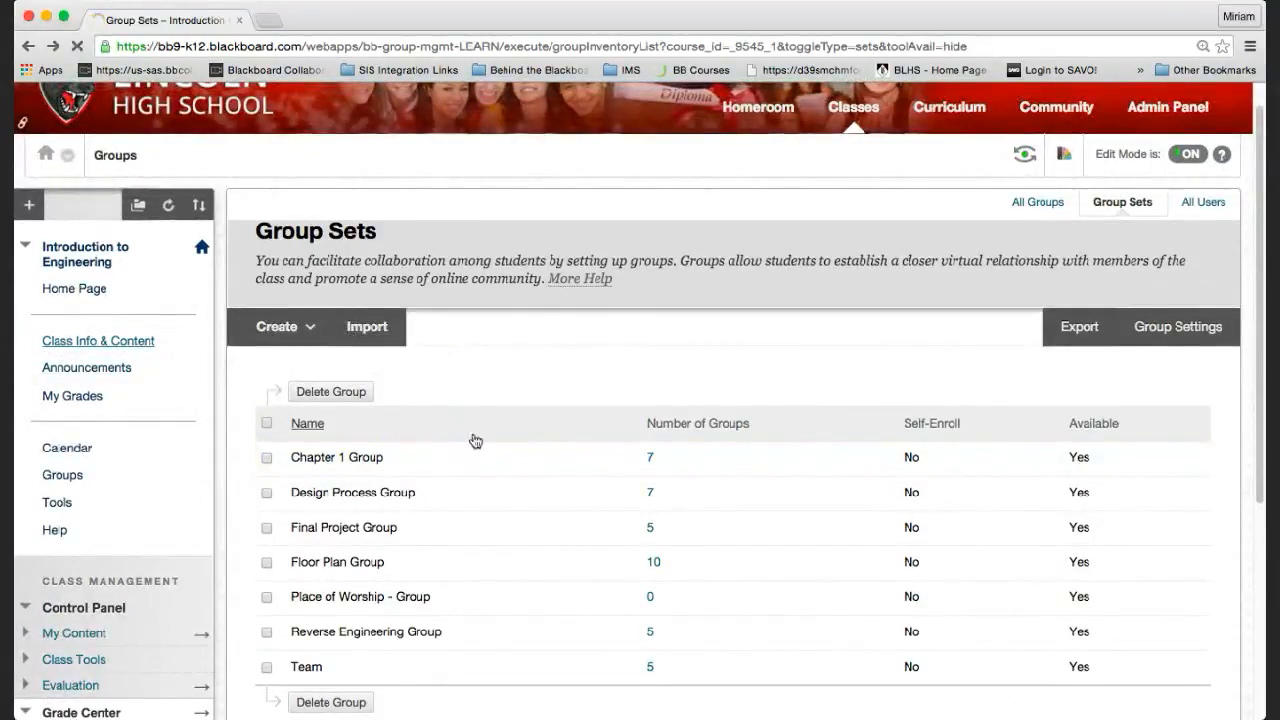
scroll(563, 500, down, 15)
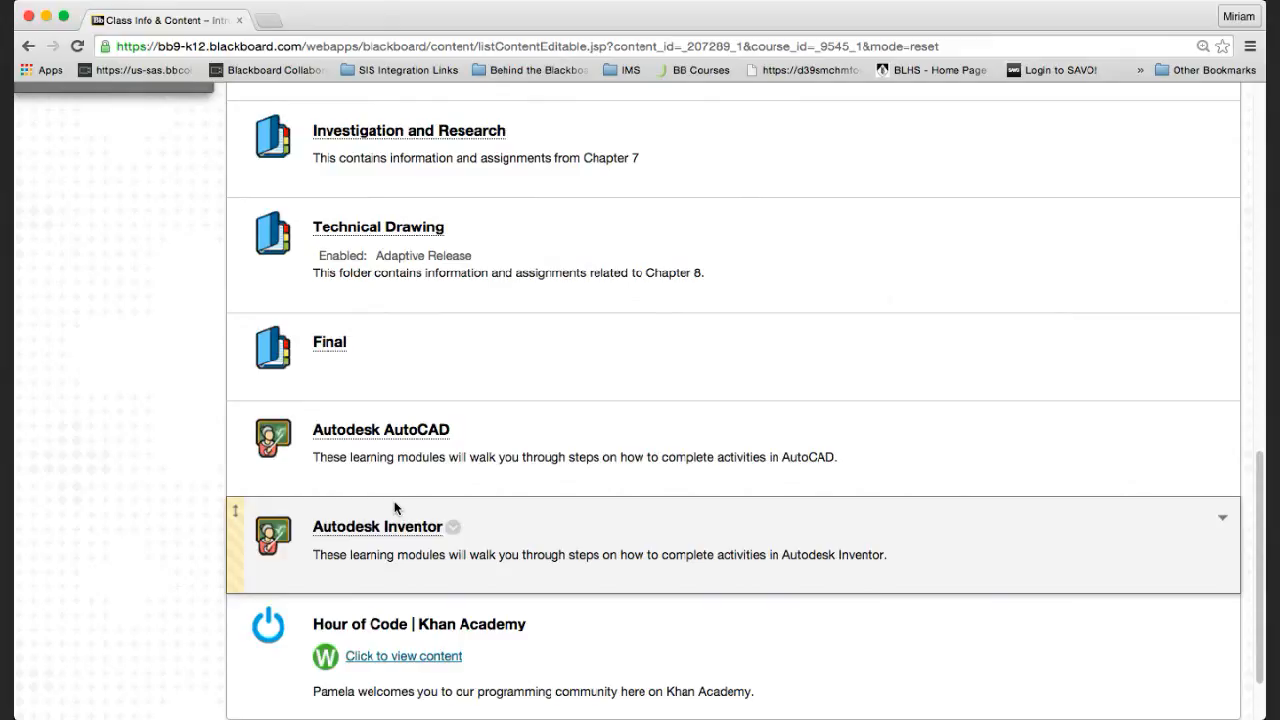
Open the Autodesk AutoCAD folder and browse AutoCAD Tour, 2D Tutorials, Floor Plan Tutorial and 3D Modeling.
click(330, 430)
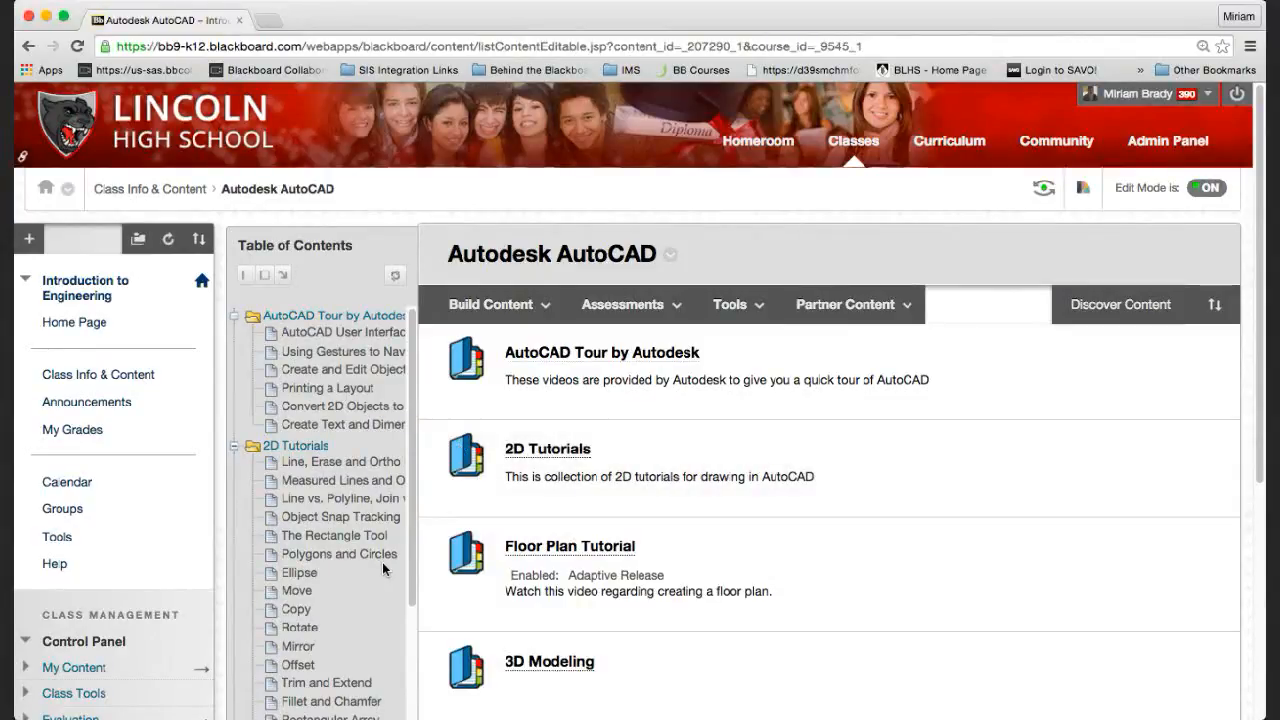
scroll(383, 567, down, 5)
scroll(383, 565, up, 3)
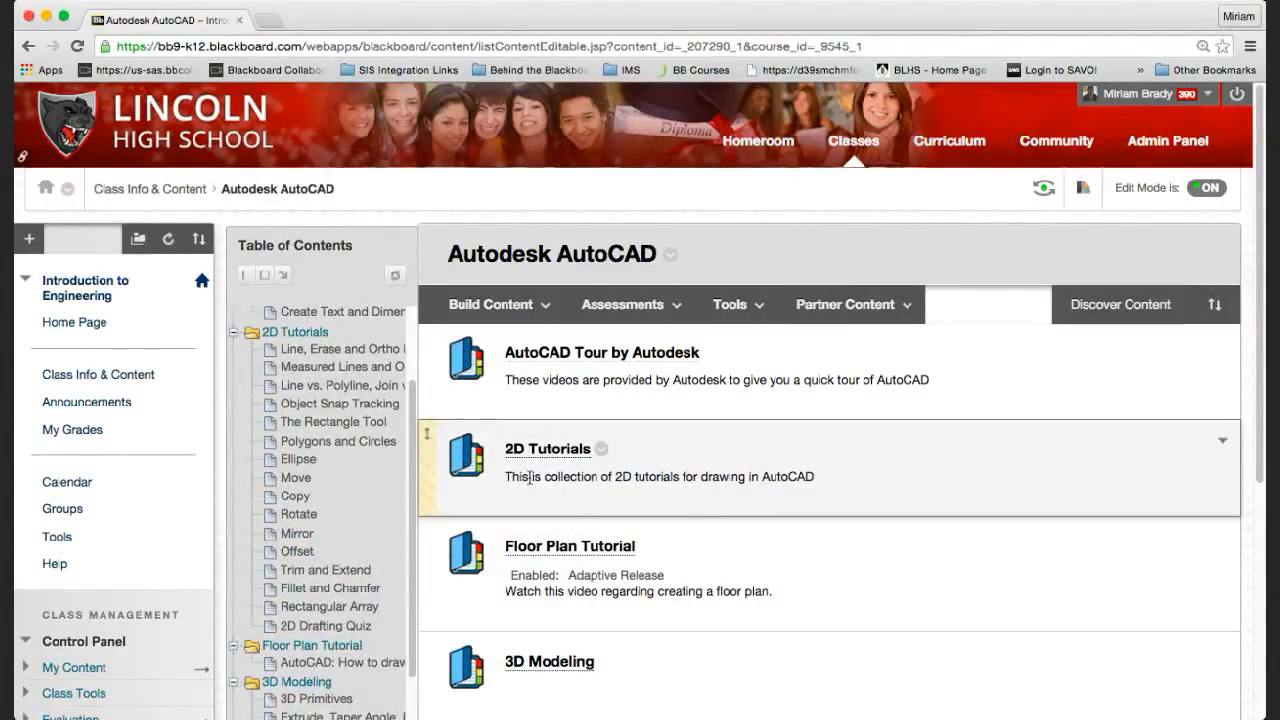
scroll(529, 476, down, 1)
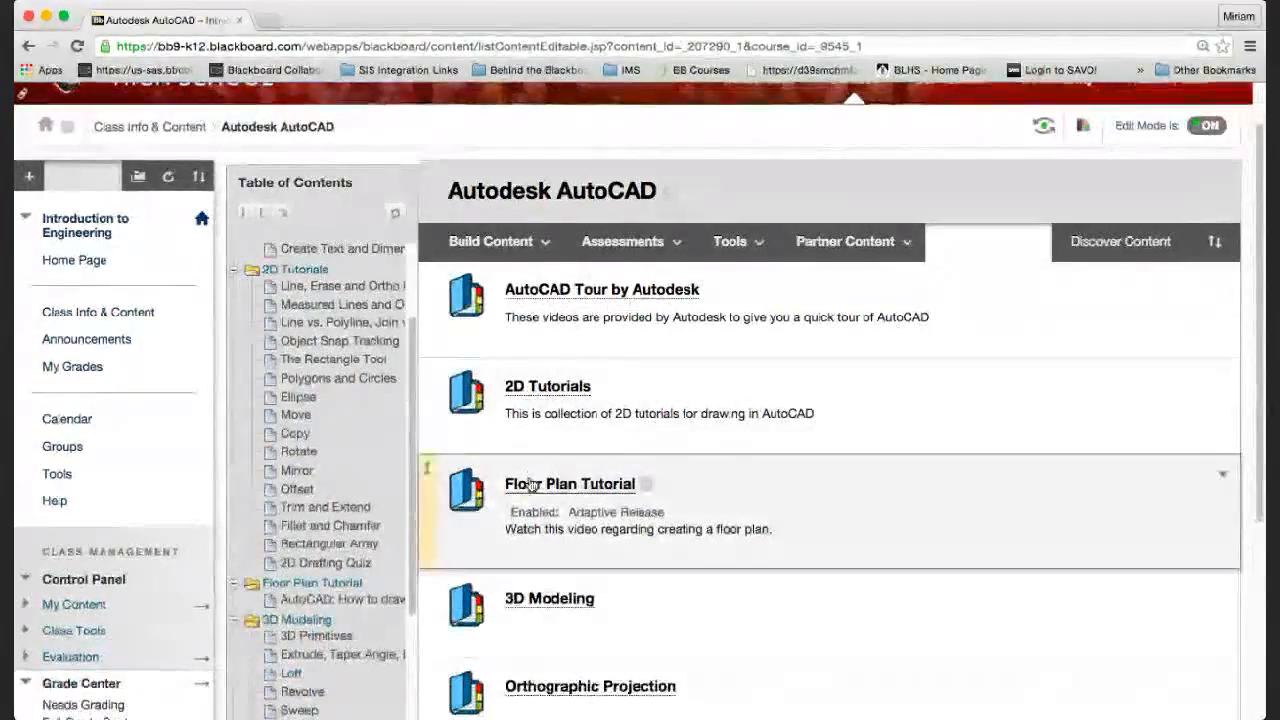
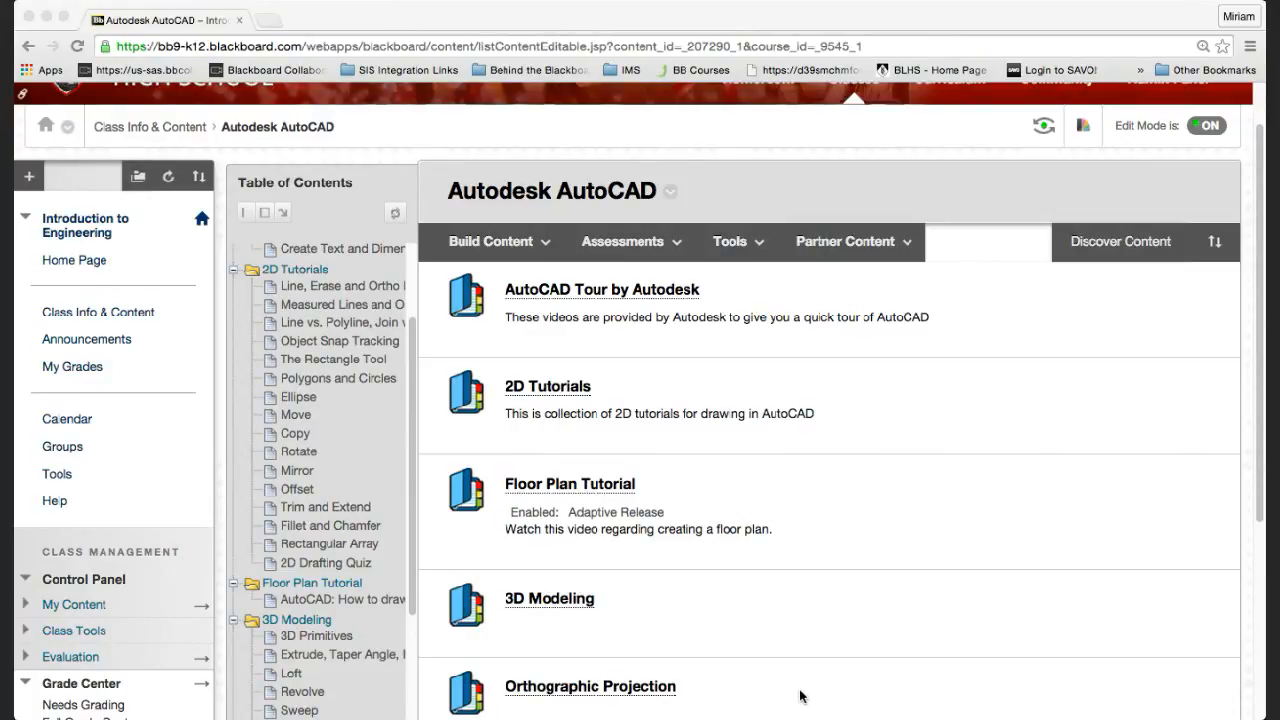
Open the Student Designed Presentations assignment in the Technology folder for editing.
click(61, 316)
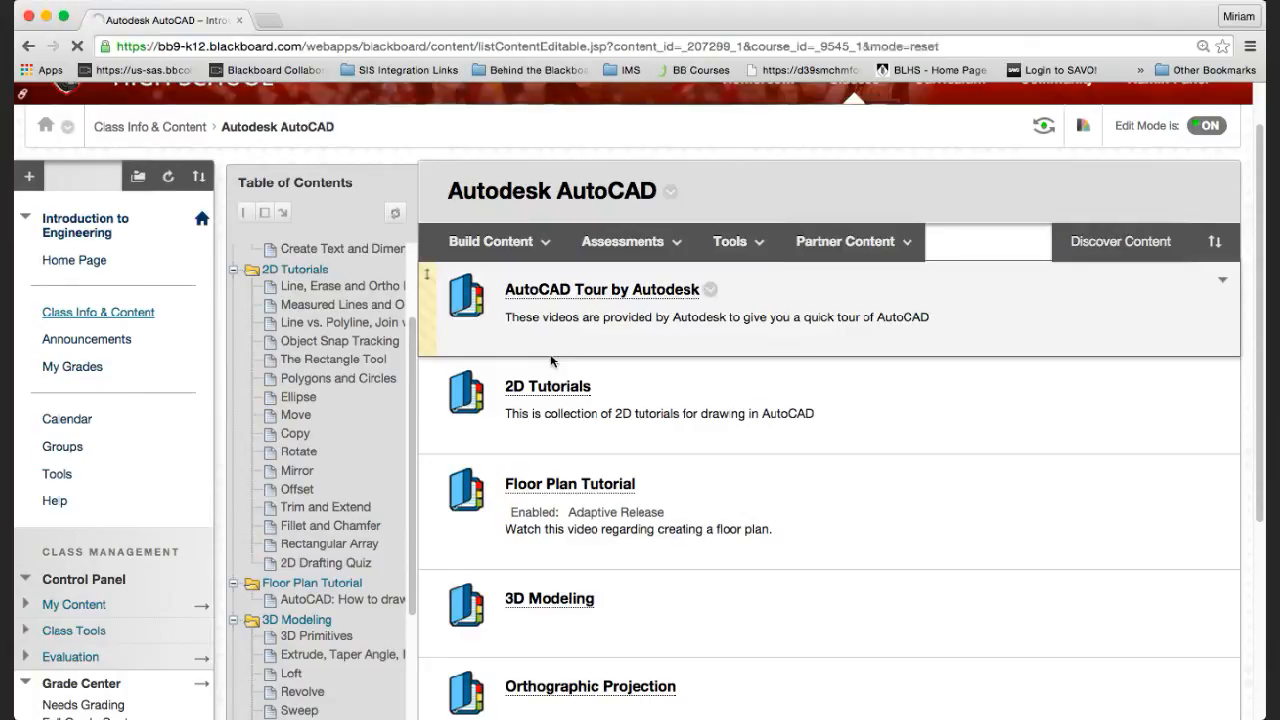
scroll(503, 528, down, 3)
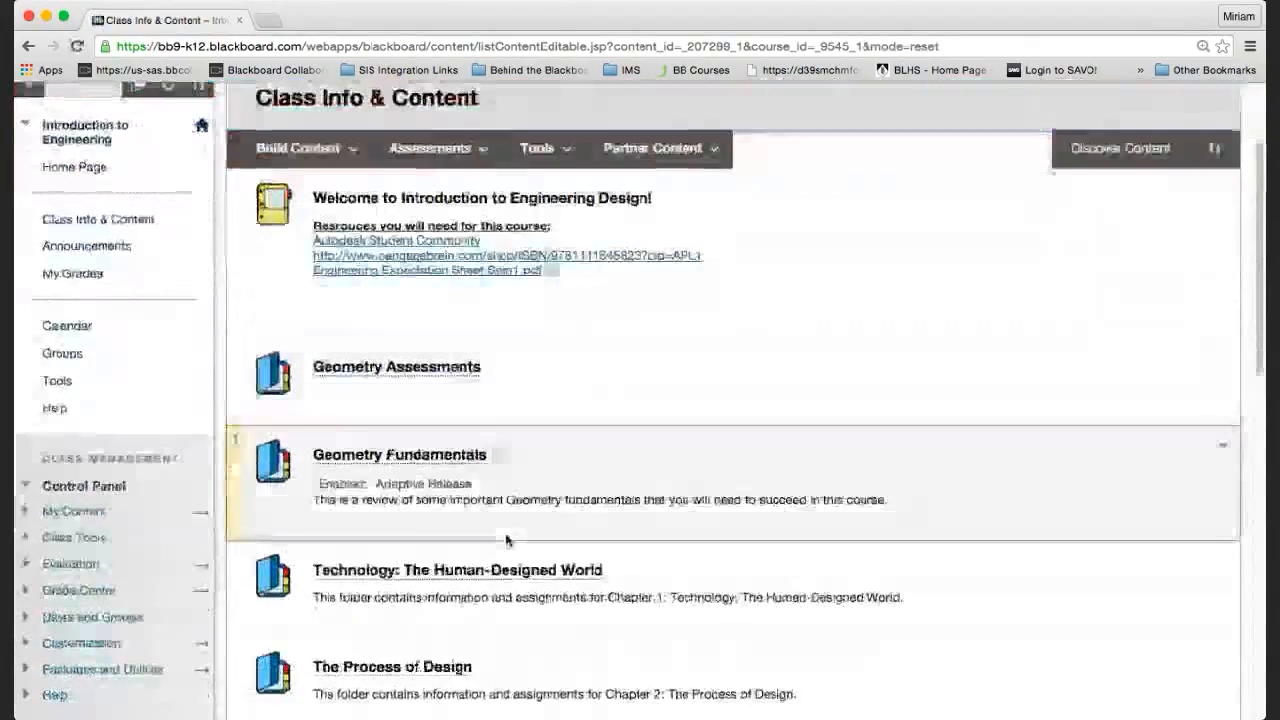
click(492, 570)
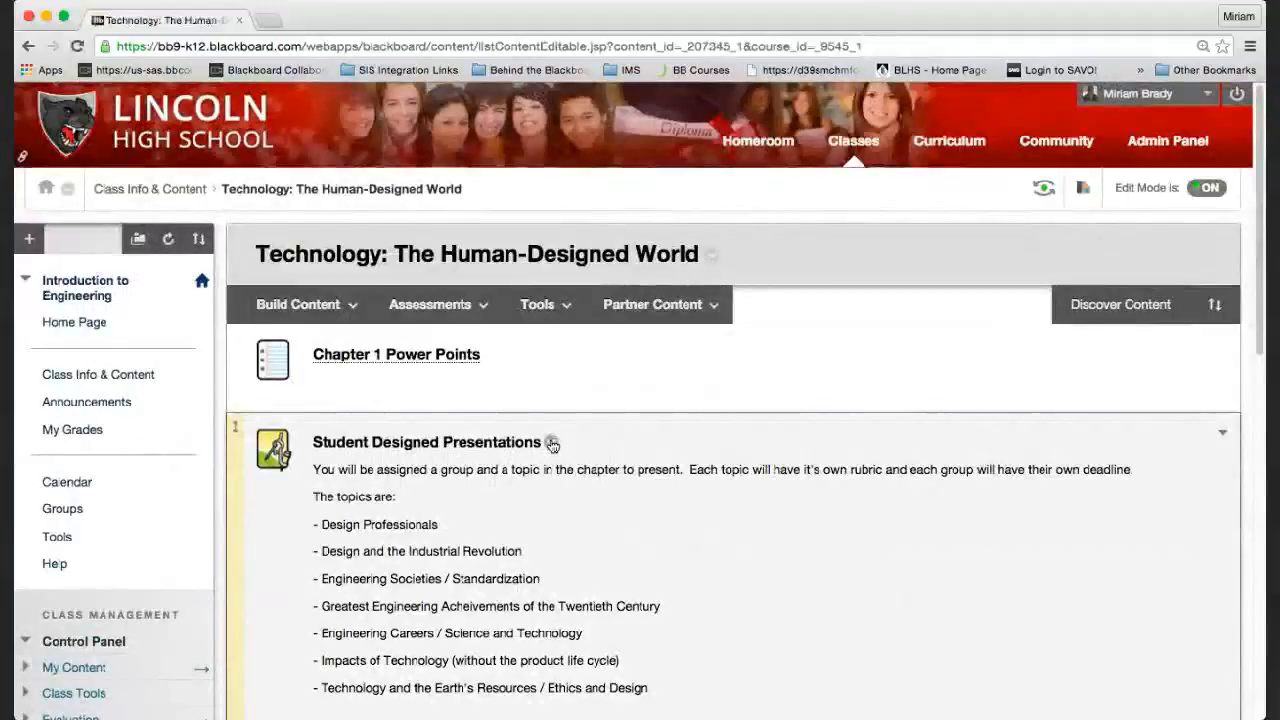
click(551, 444)
click(572, 180)
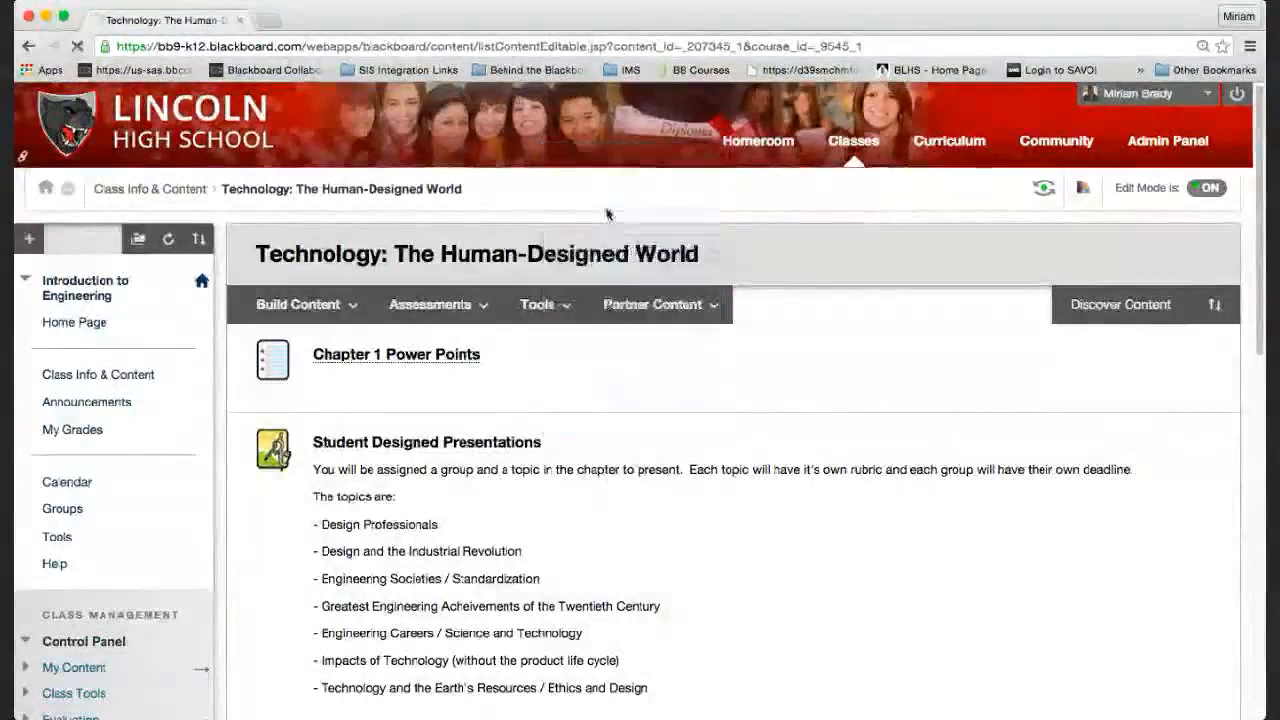
Move Design Process Group 5 into the assignment's selected groups.
scroll(758, 432, down, 10)
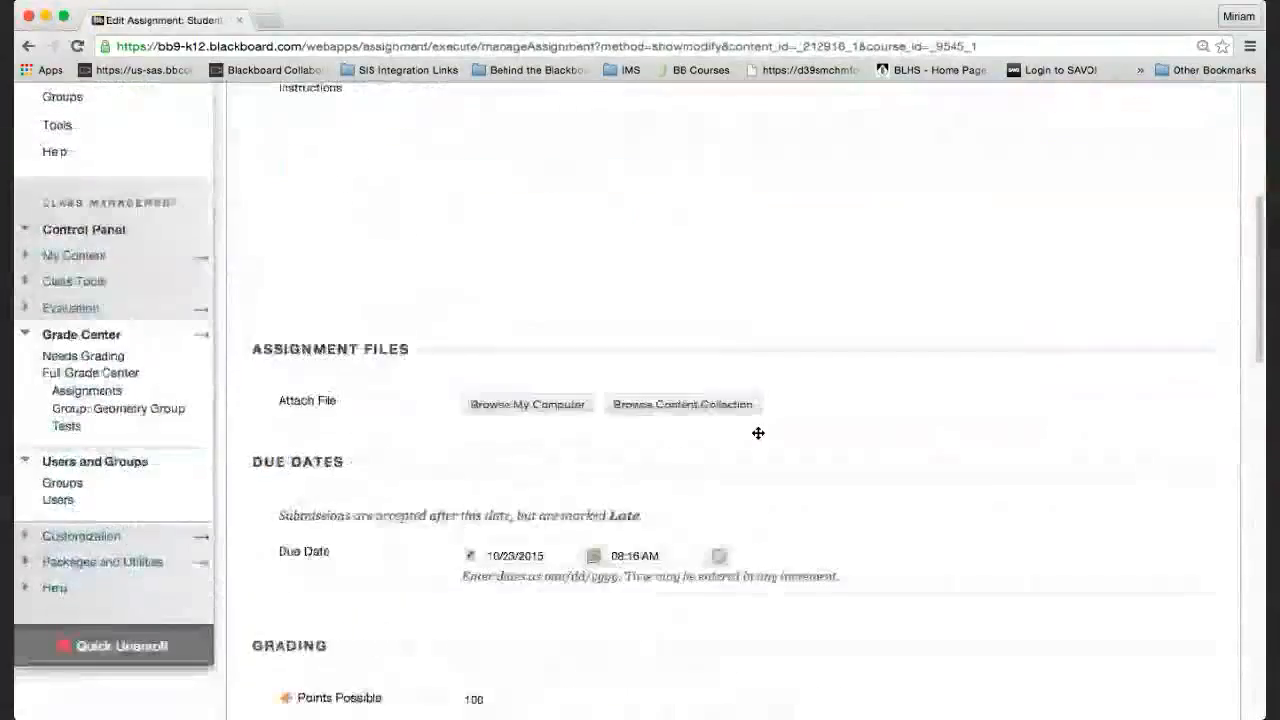
scroll(758, 432, down, 10)
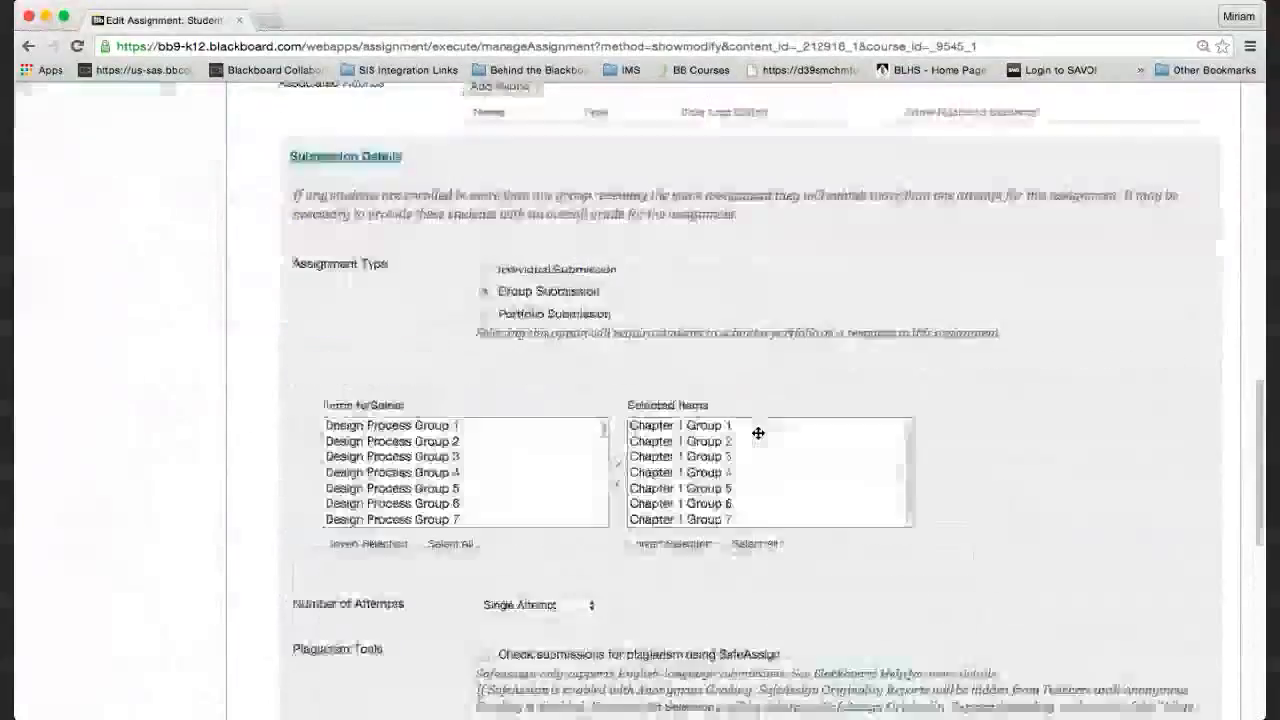
click(683, 340)
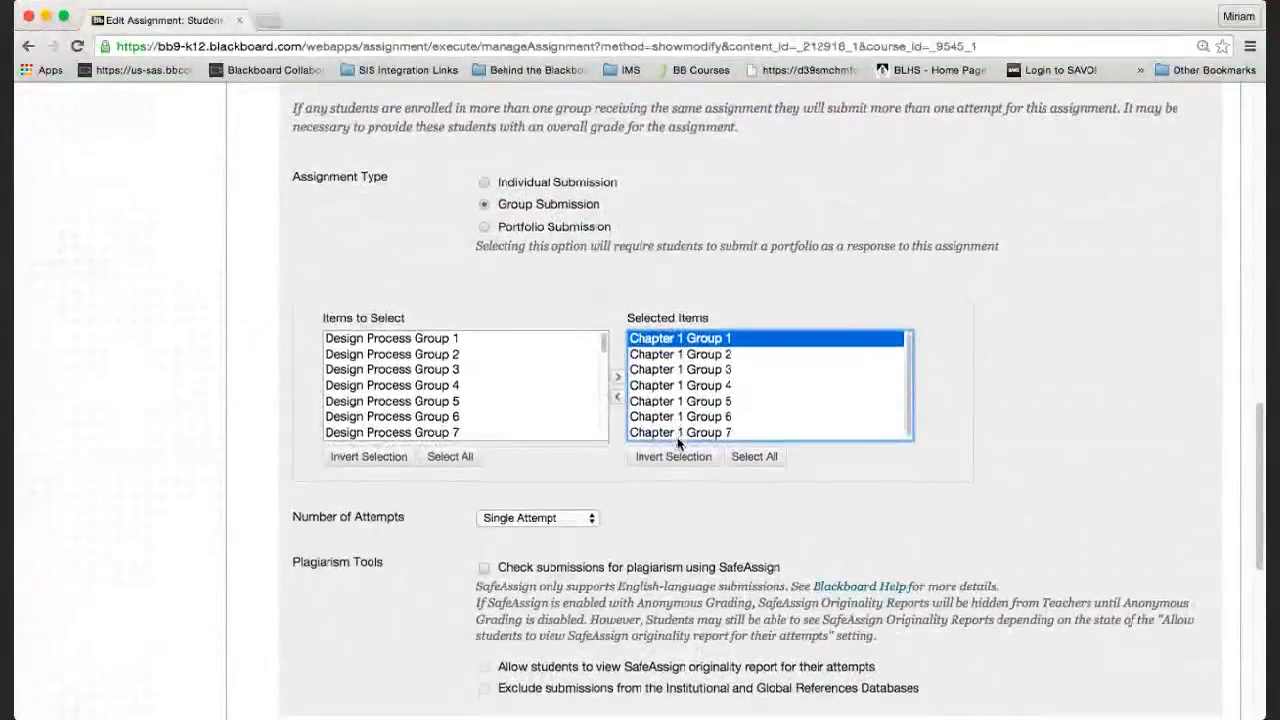
click(603, 388)
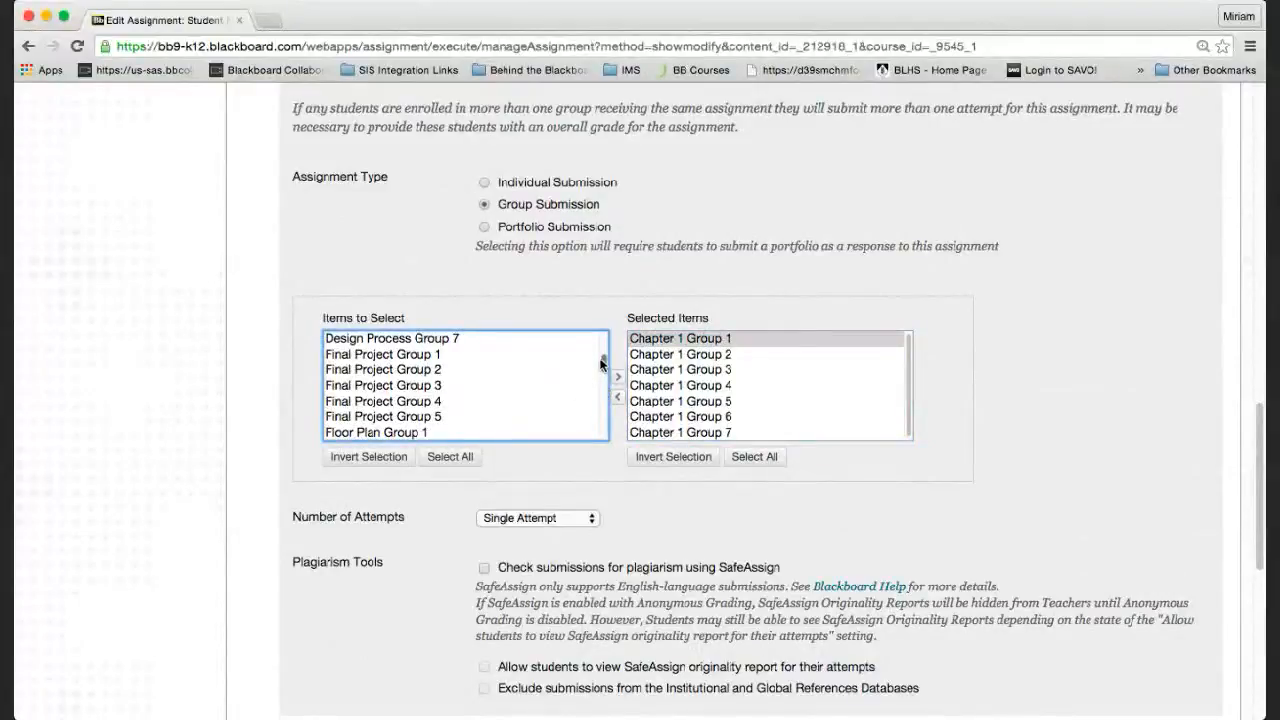
mouse_move(603, 362)
mouse_down()
mouse_move(603, 337)
mouse_move(600, 431)
mouse_move(603, 337)
mouse_move(604, 358)
mouse_up()
click(511, 357)
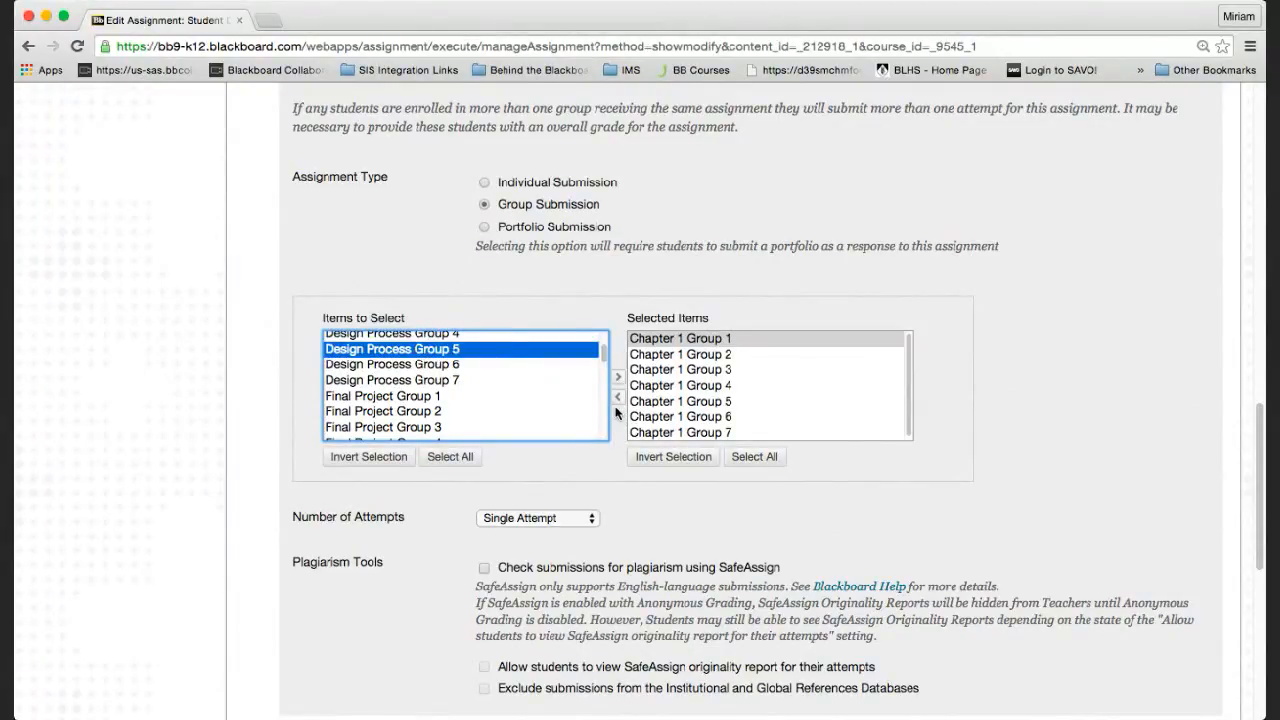
scroll(630, 410, up, 1)
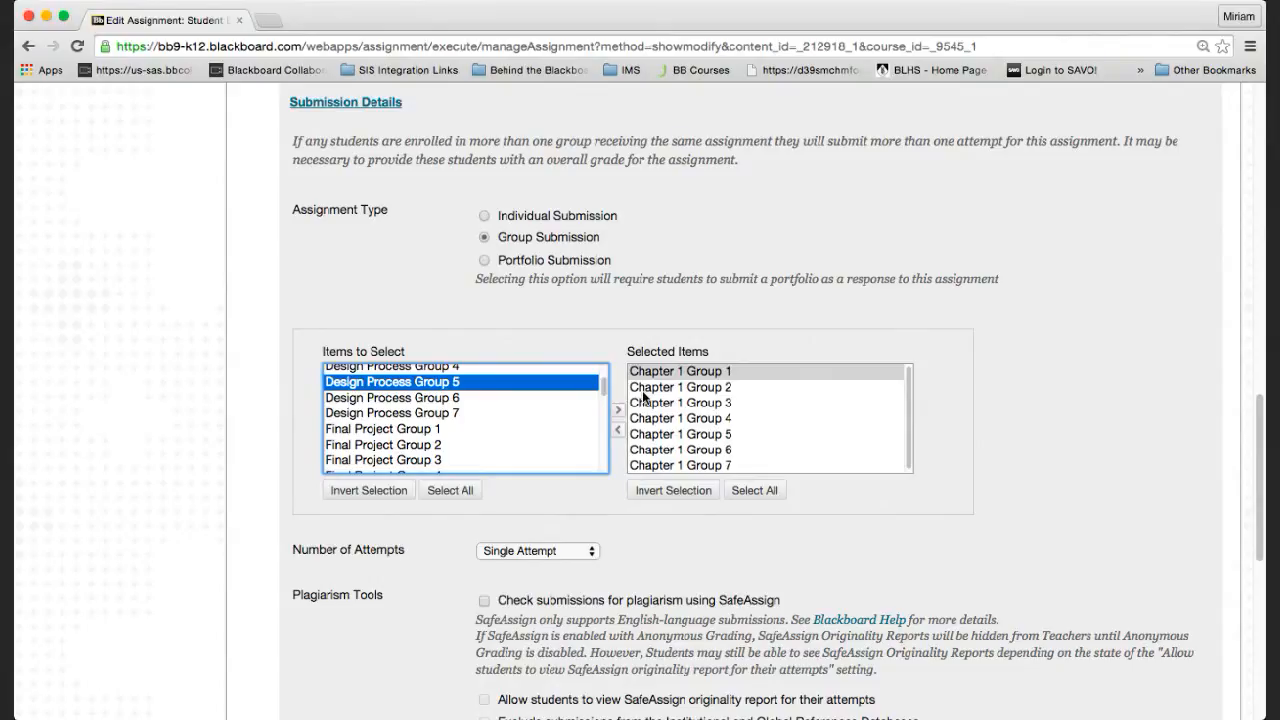
scroll(643, 397, up, 1)
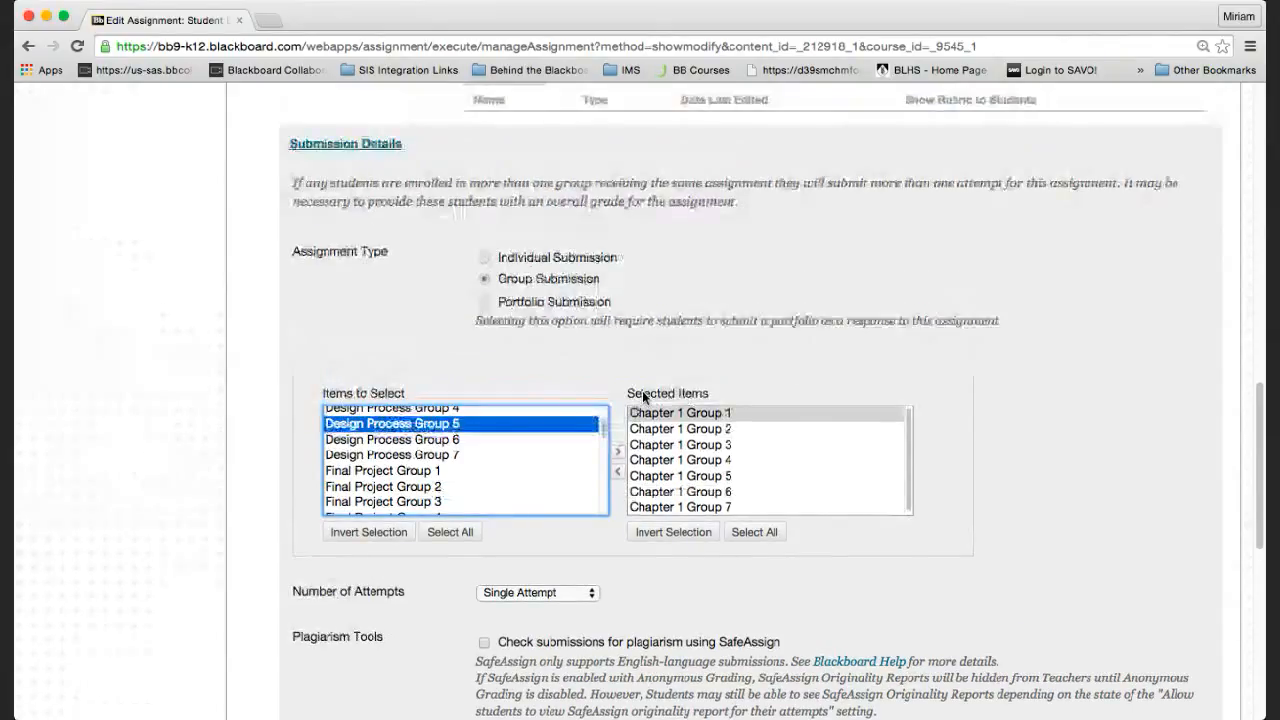
click(619, 453)
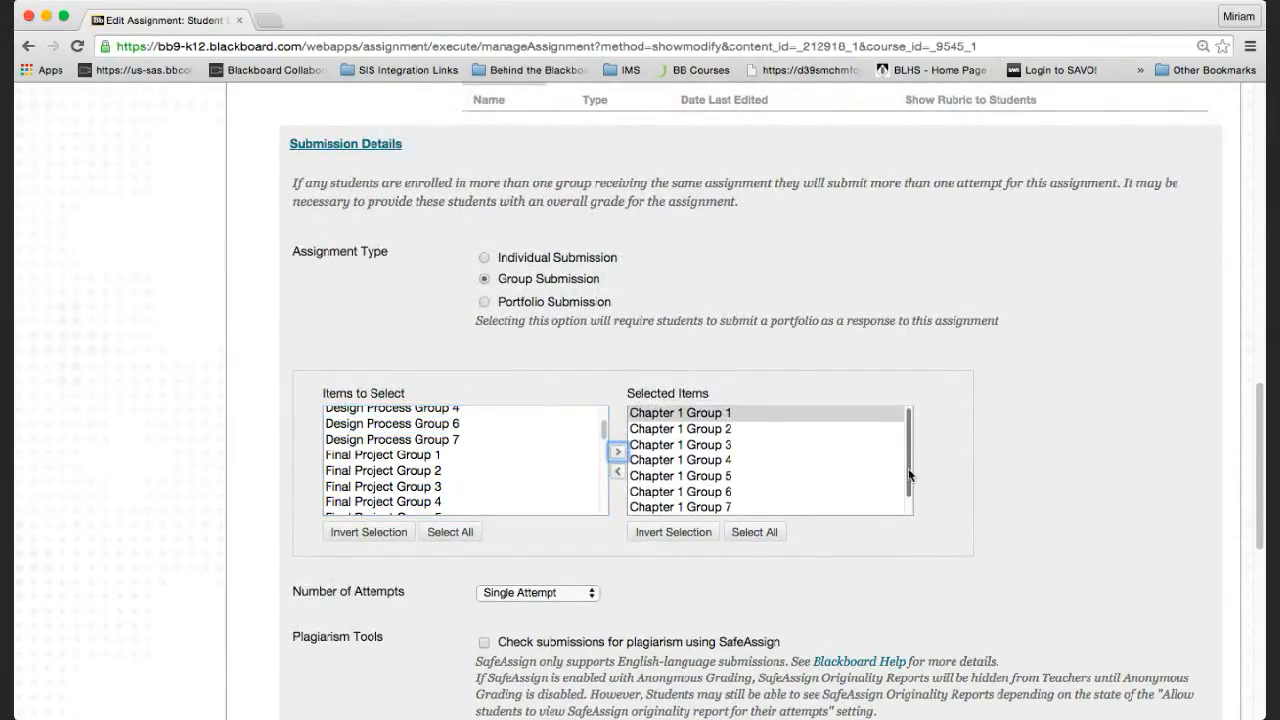
drag(908, 468, 908, 514)
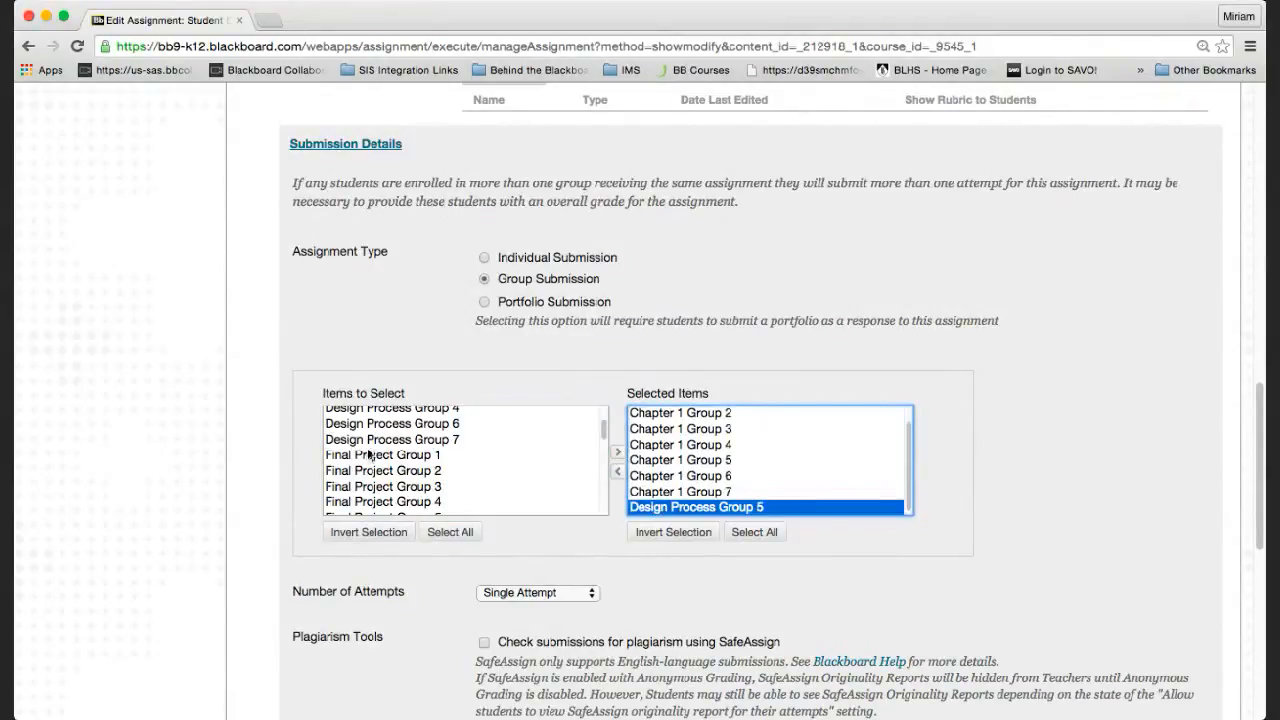
scroll(376, 466, down, 2)
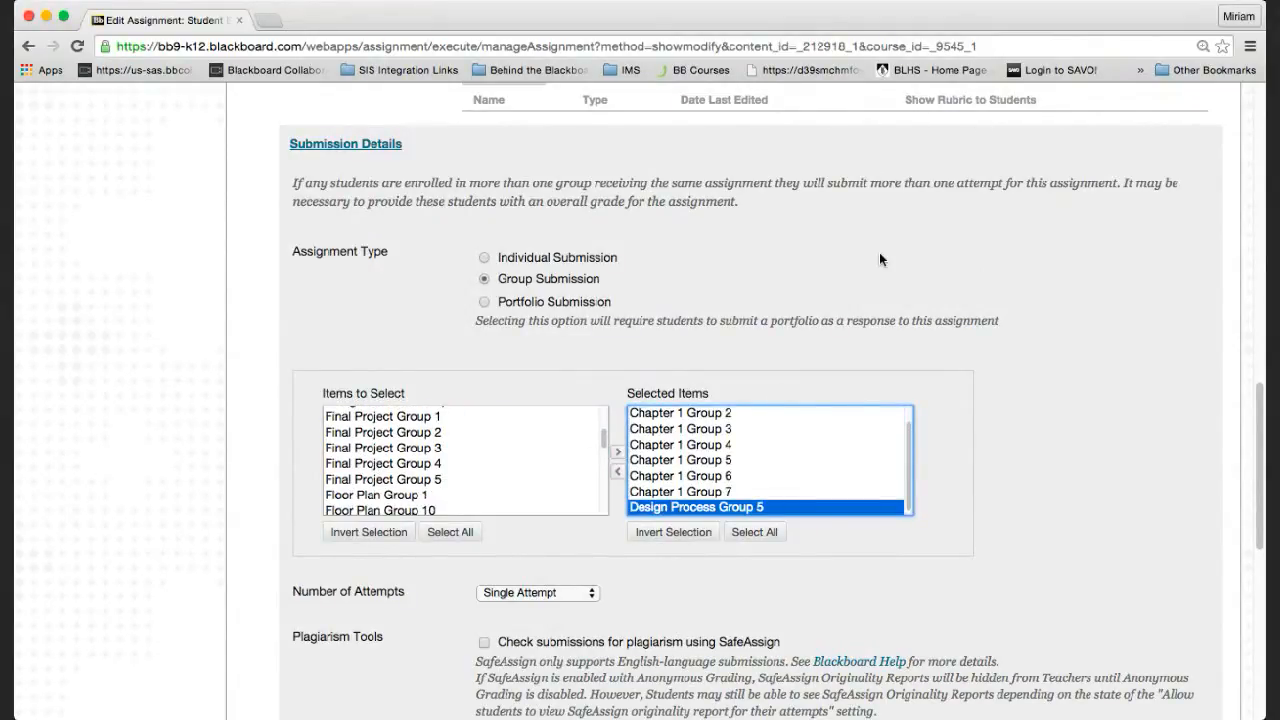
scroll(879, 260, up, 15)
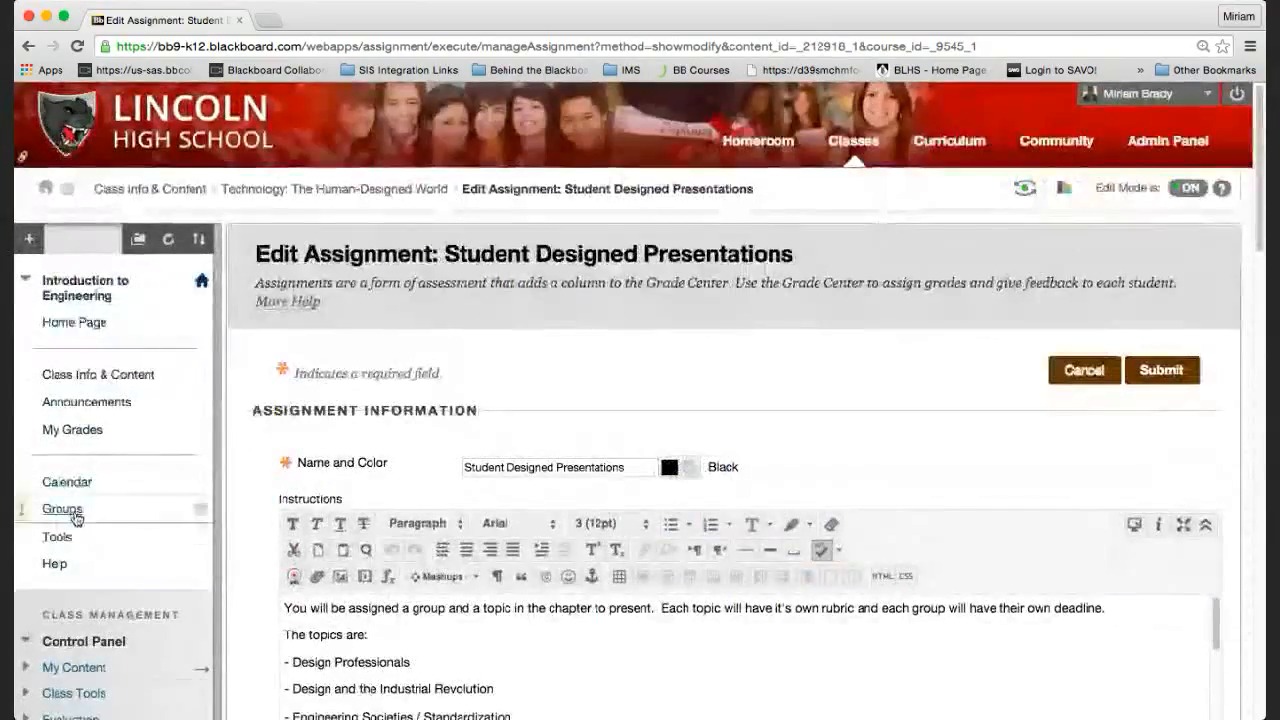
Start a new manually enrolled group set from the course's Groups page.
click(72, 512)
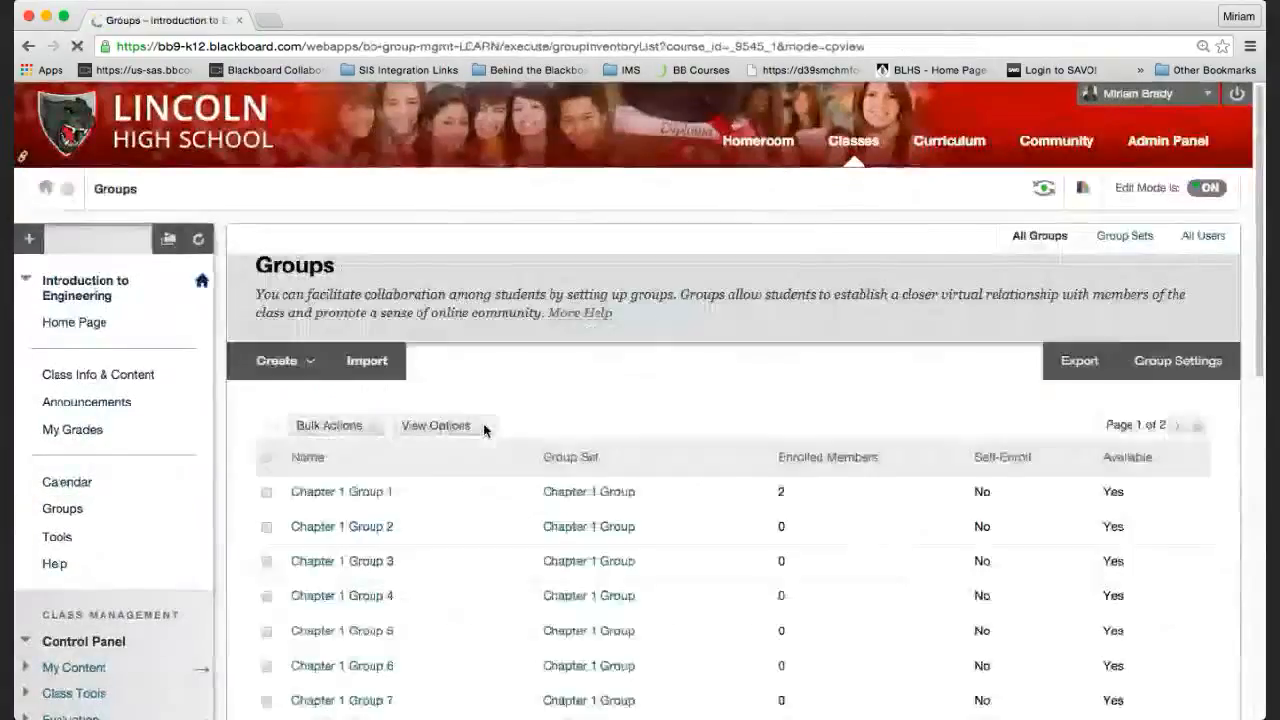
click(483, 423)
click(280, 360)
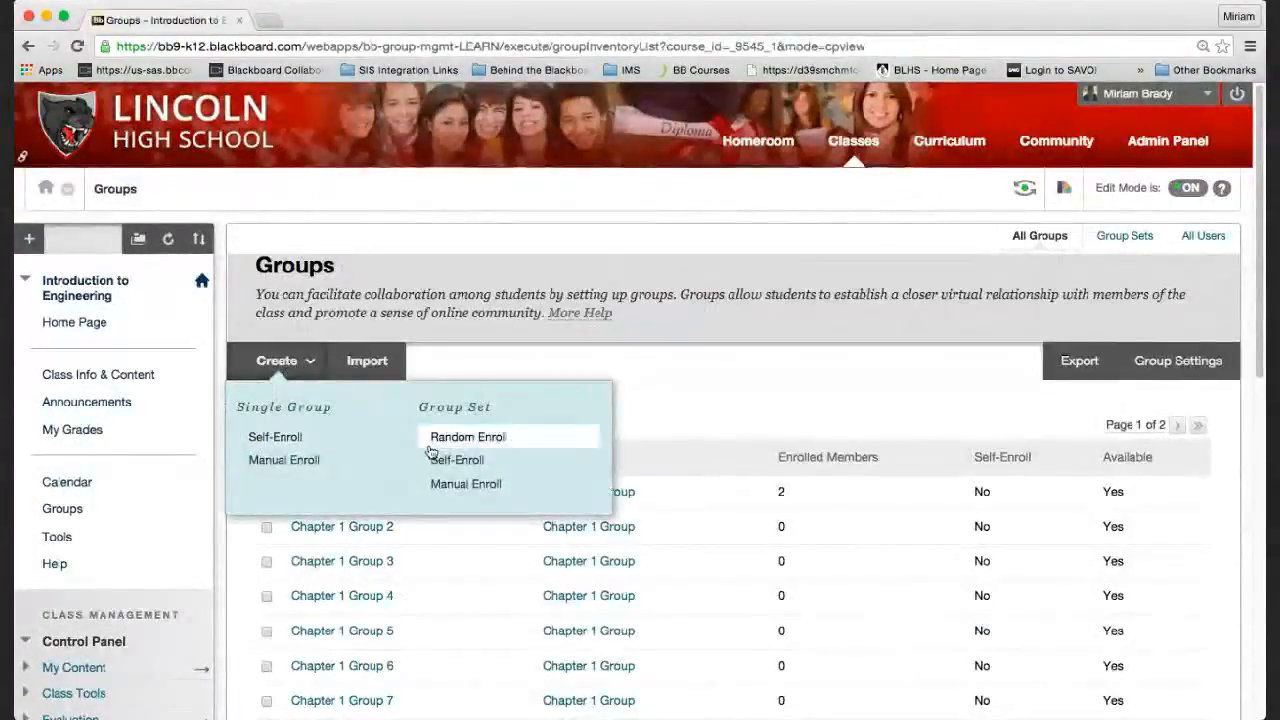
click(462, 486)
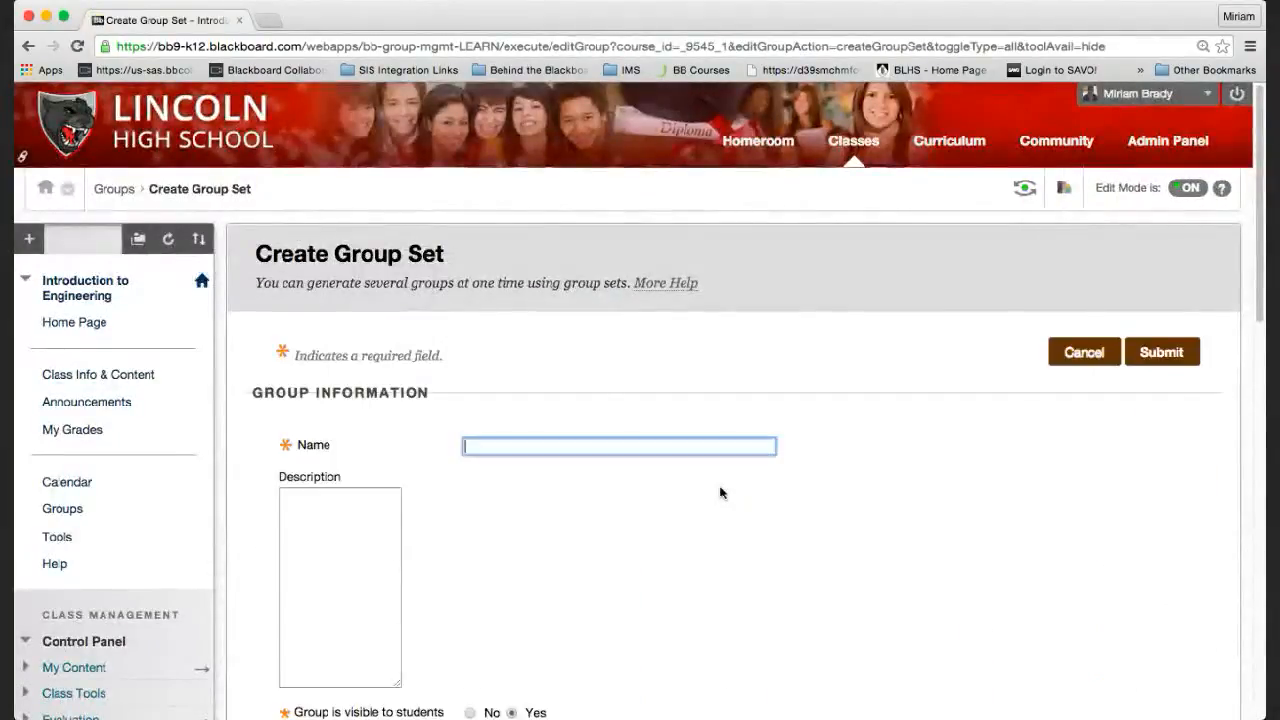
Name the set 'A Manual group set', give it 7 groups, and submit.
scroll(720, 492, down, 15)
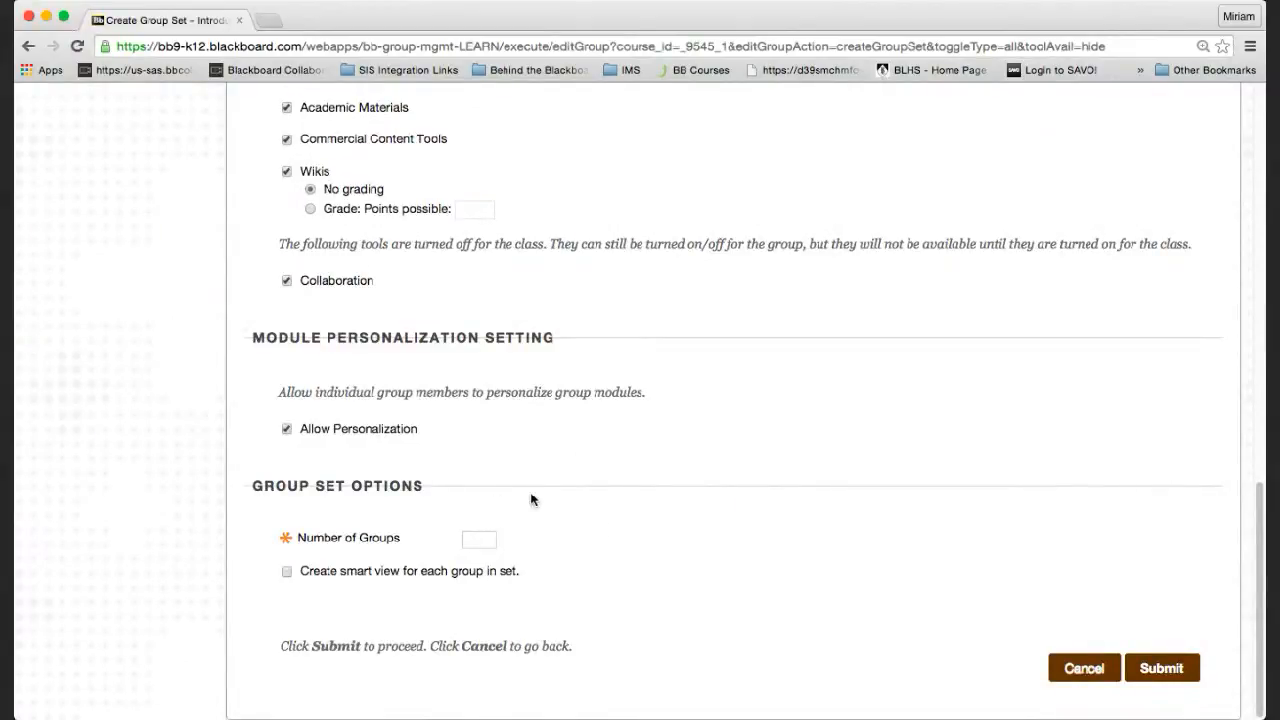
scroll(551, 505, up, 3)
scroll(551, 505, up, 15)
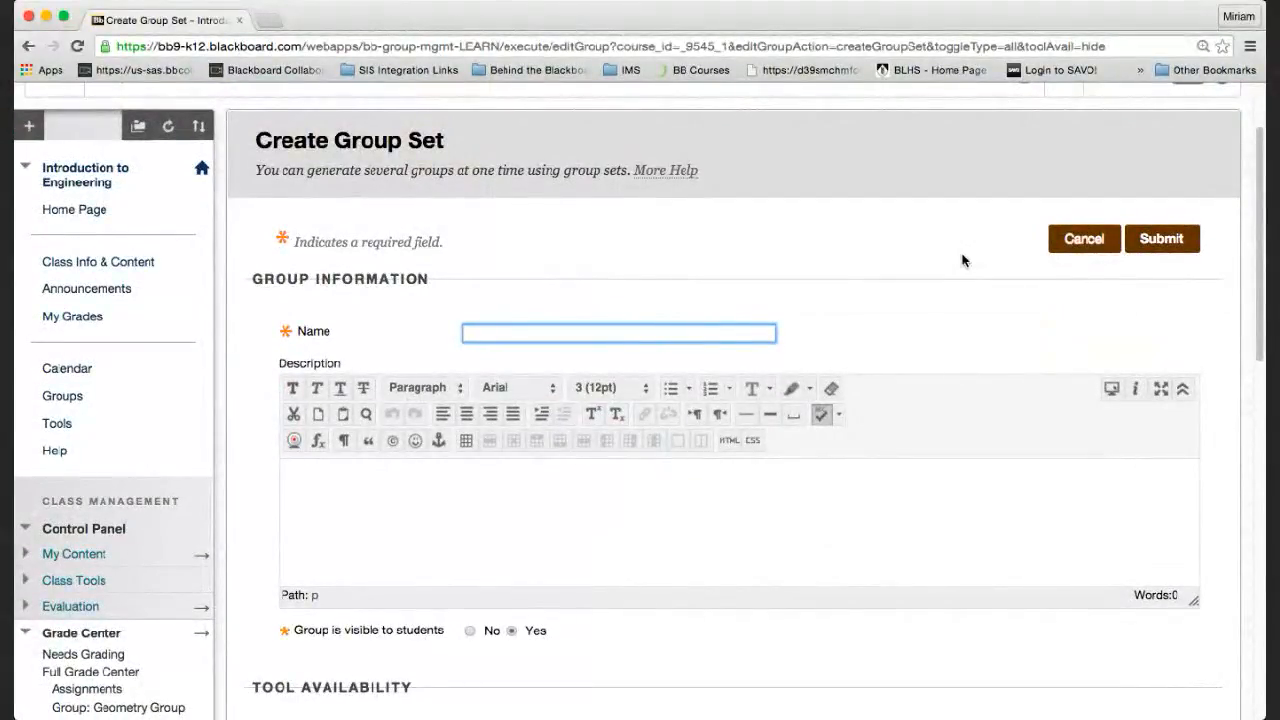
text(Manual group set)
scroll(751, 508, down, 10)
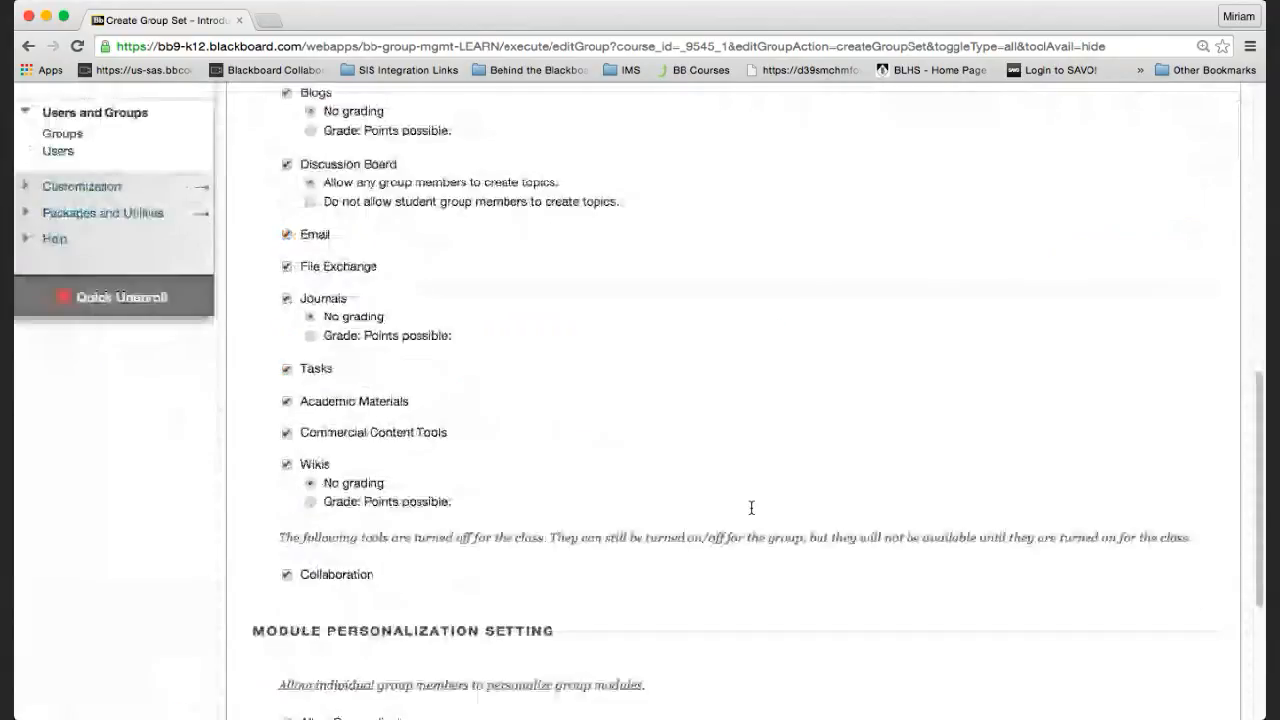
scroll(751, 508, down, 3)
click(468, 538)
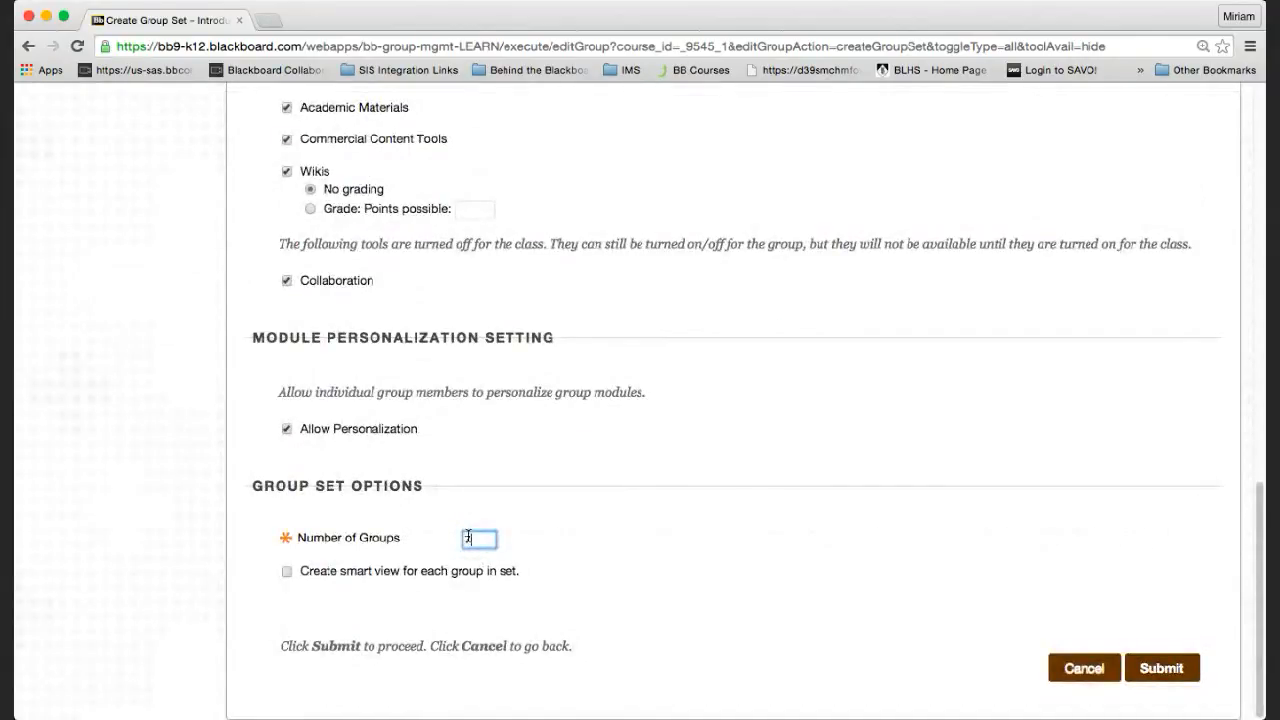
scroll(440, 463, up, 15)
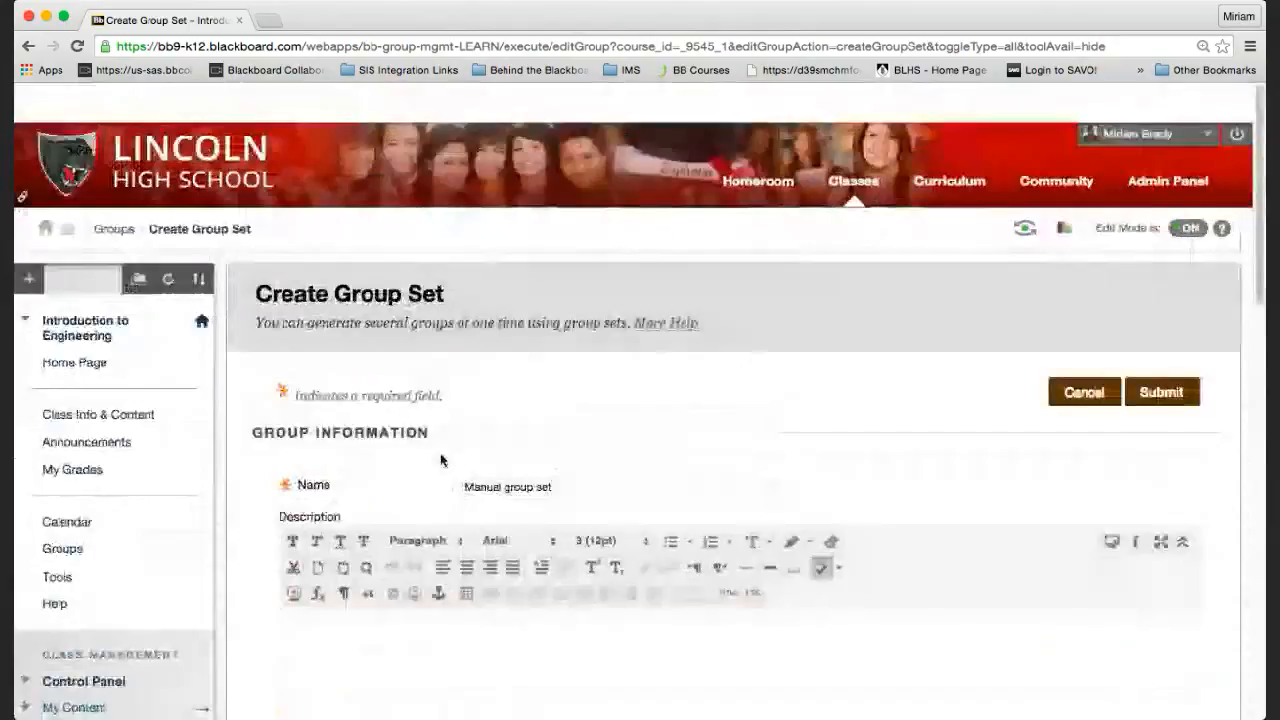
click(465, 447)
text(A)
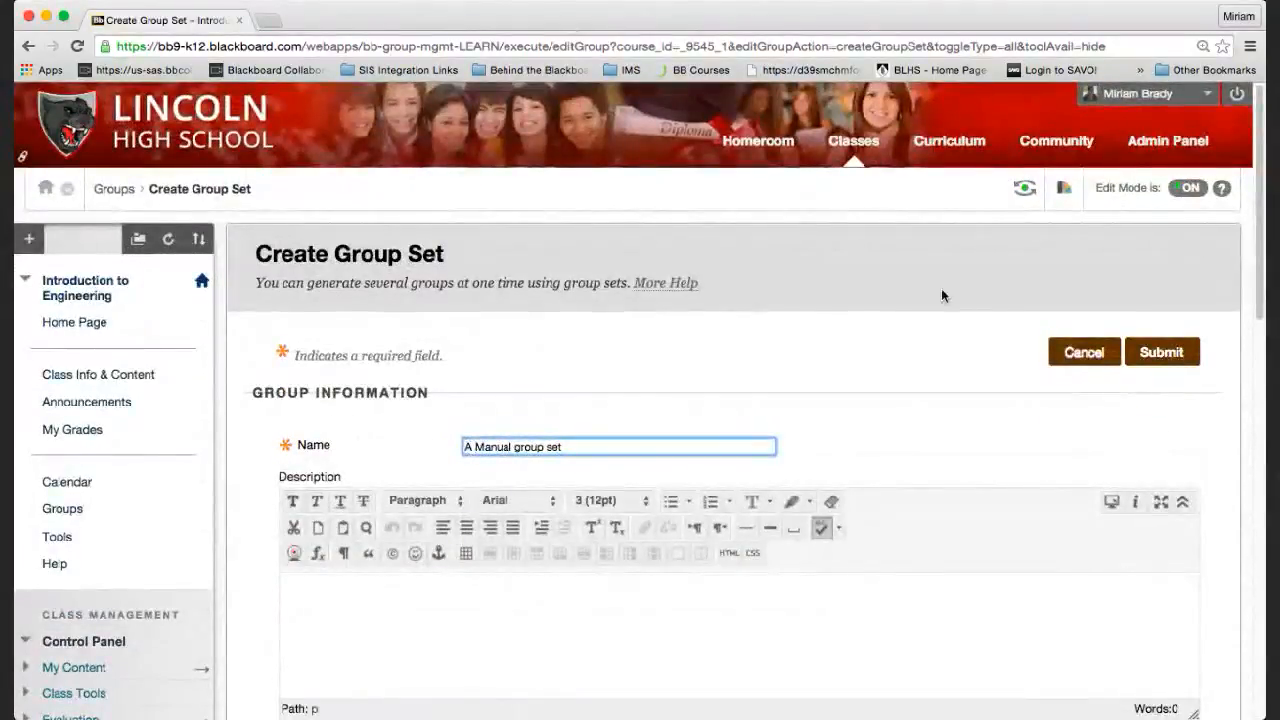
scroll(941, 295, down, 15)
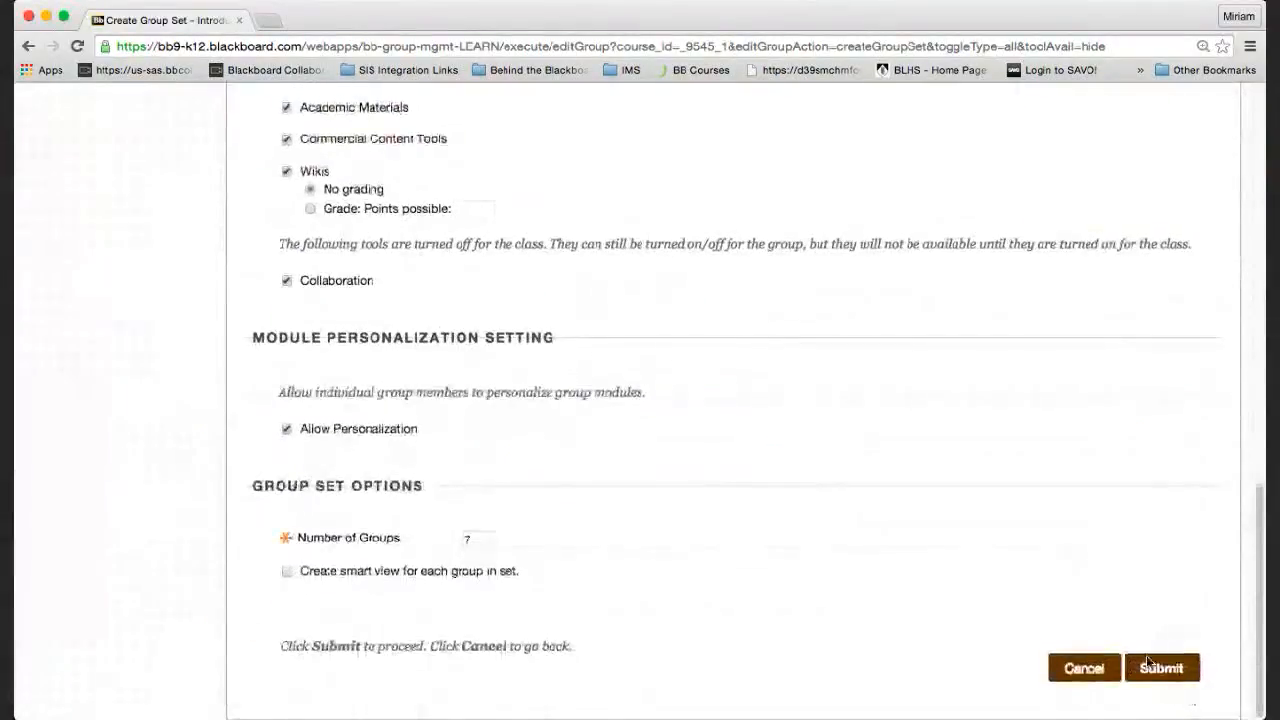
click(1150, 664)
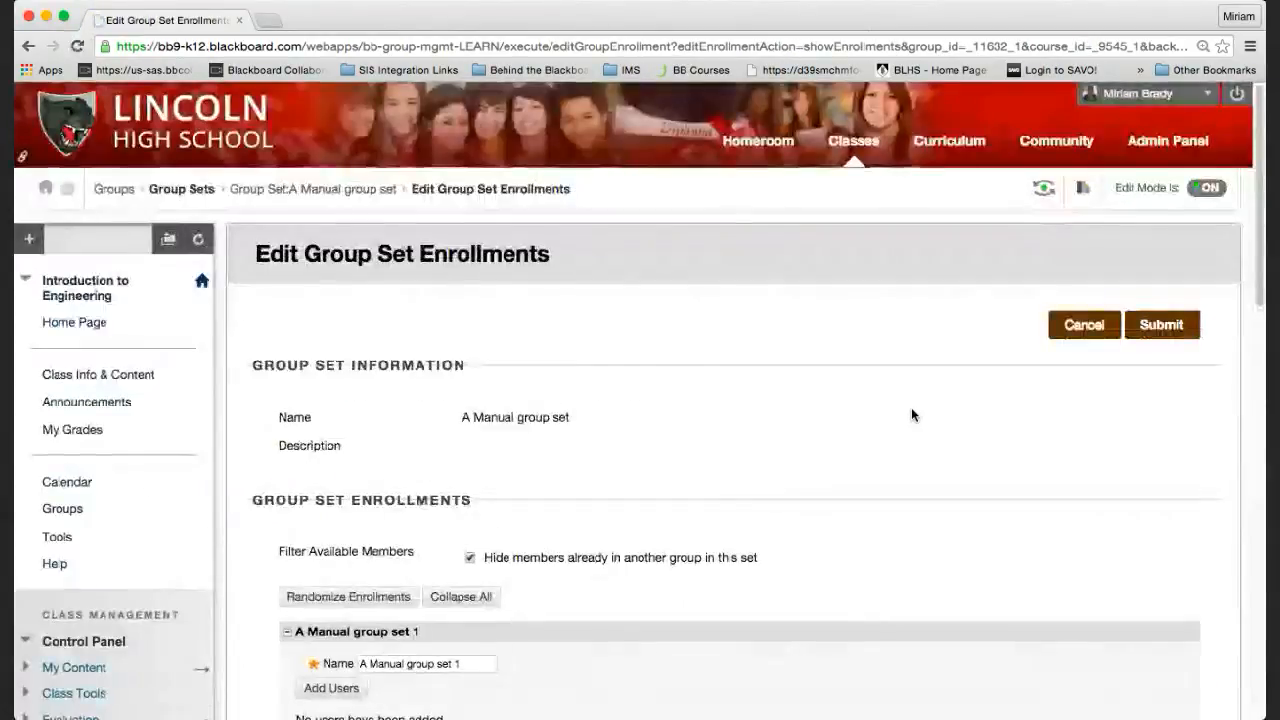
scroll(834, 472, down, 10)
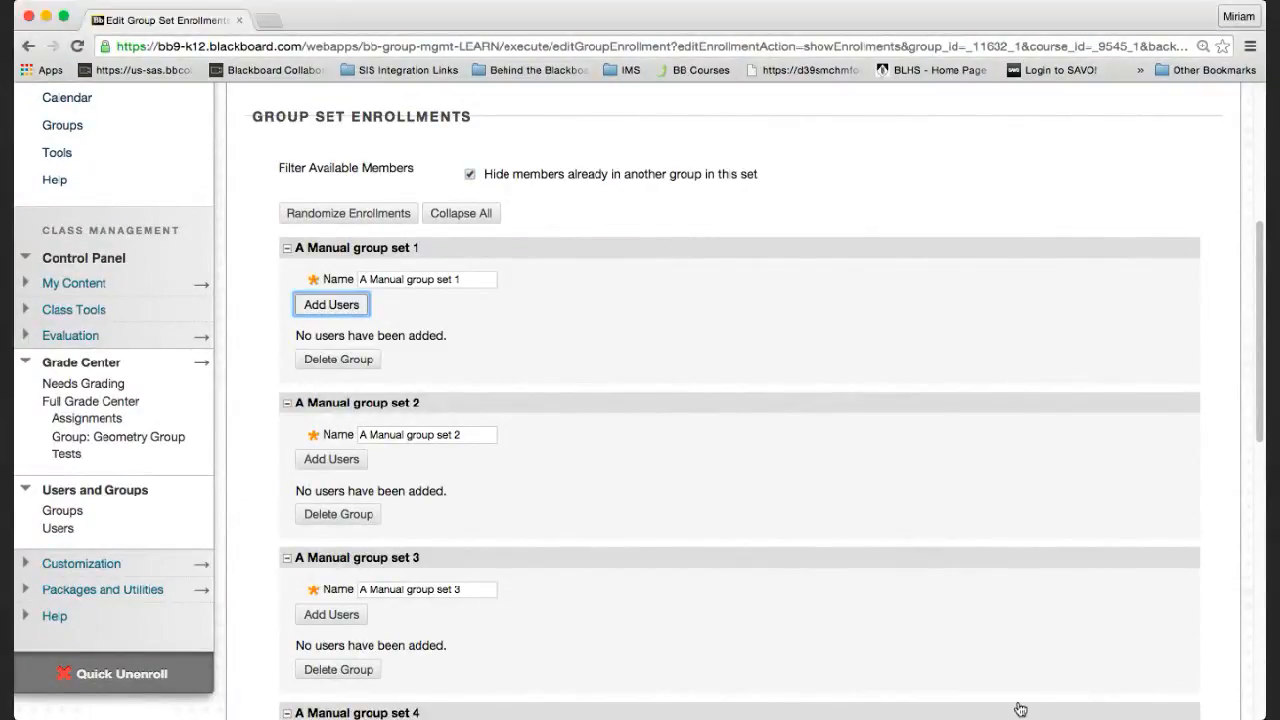
scroll(868, 448, down, 1)
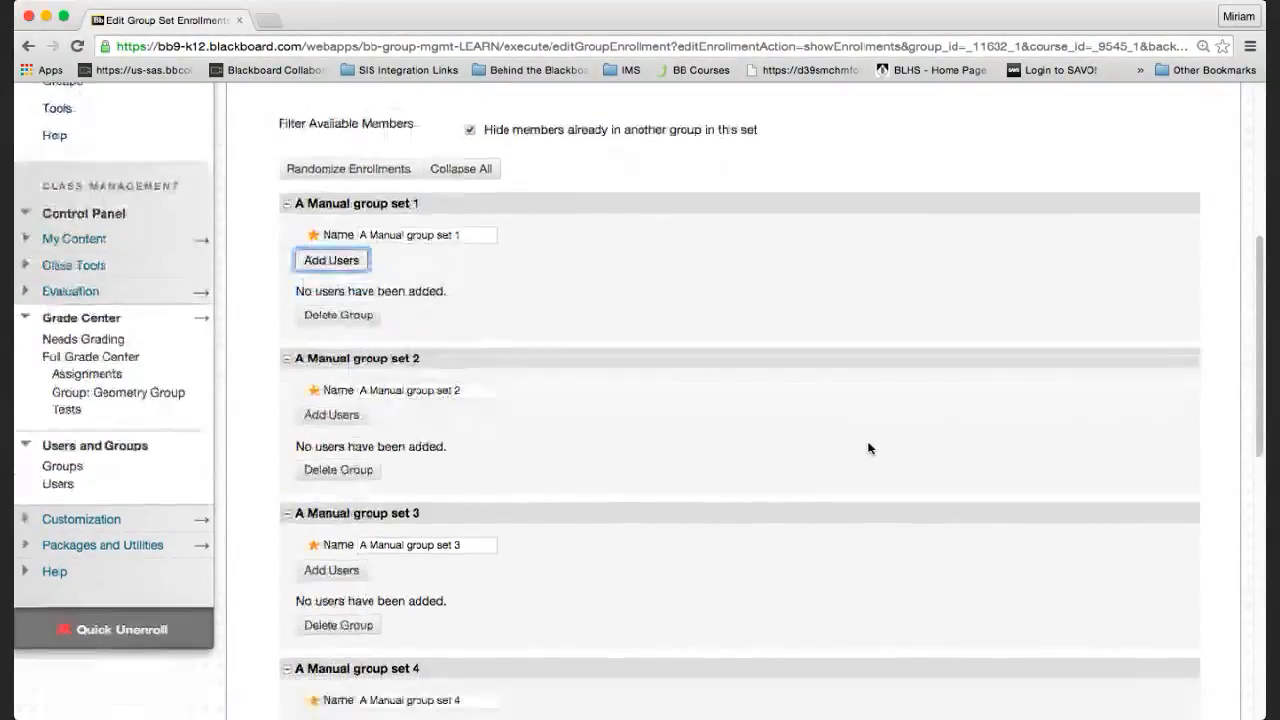
scroll(868, 448, up, 5)
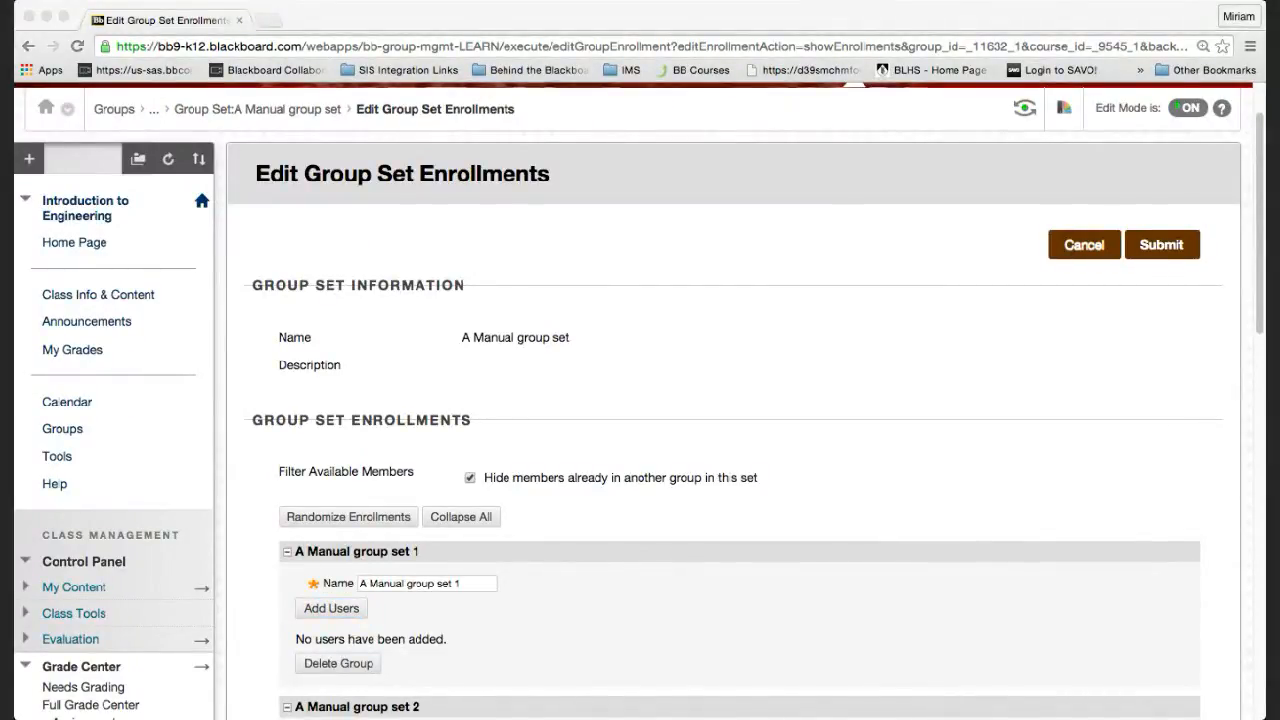
click(1090, 681)
scroll(1090, 681, down, 5)
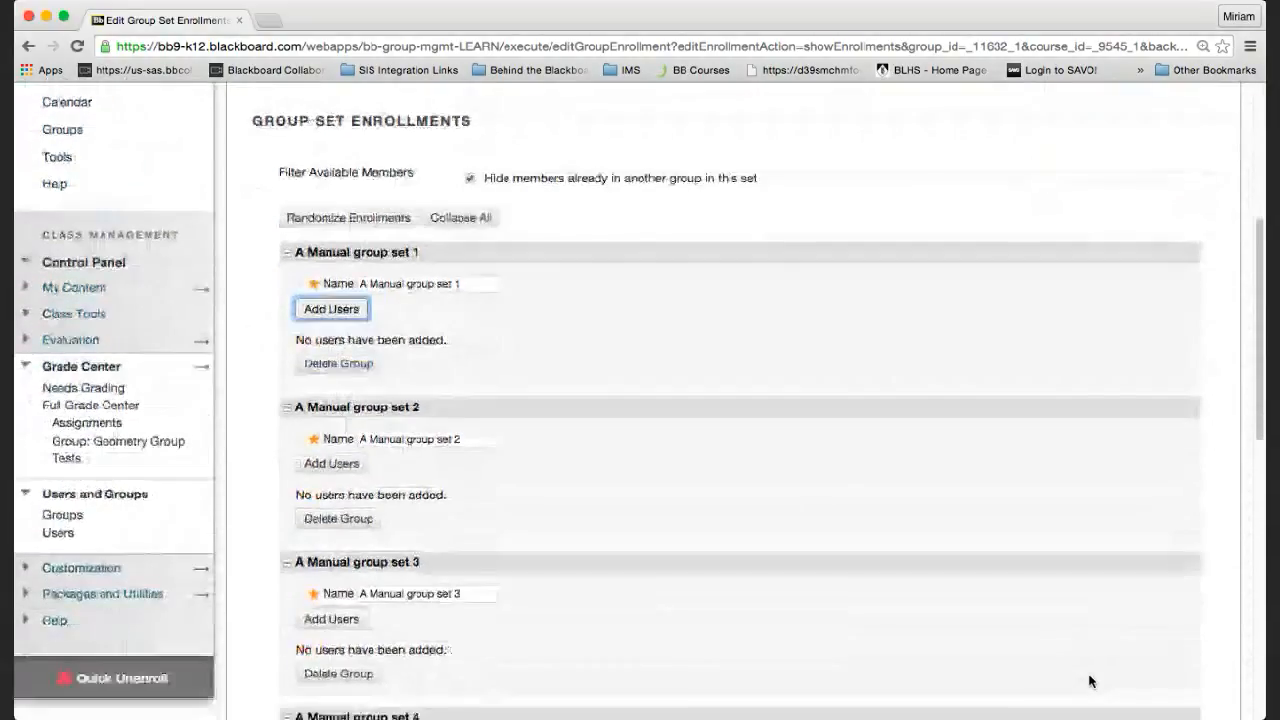
scroll(1090, 681, down, 12)
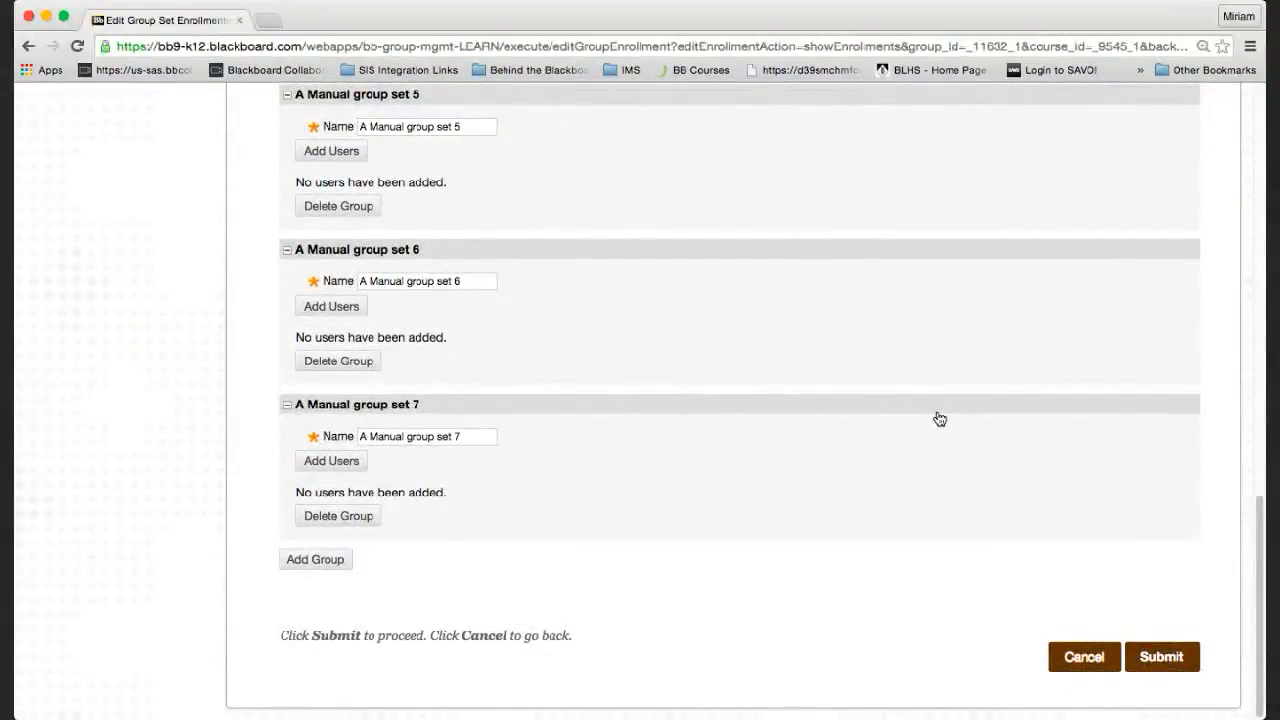
click(319, 566)
scroll(440, 528, down, 8)
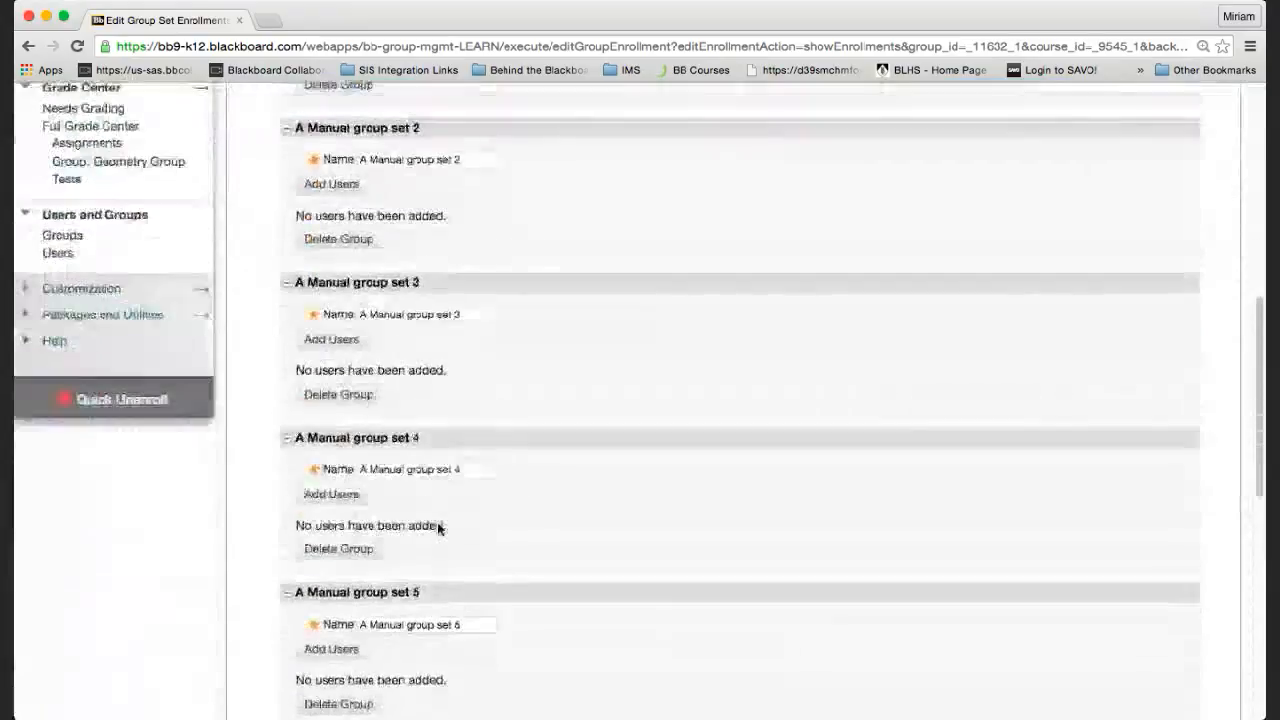
scroll(438, 528, down, 7)
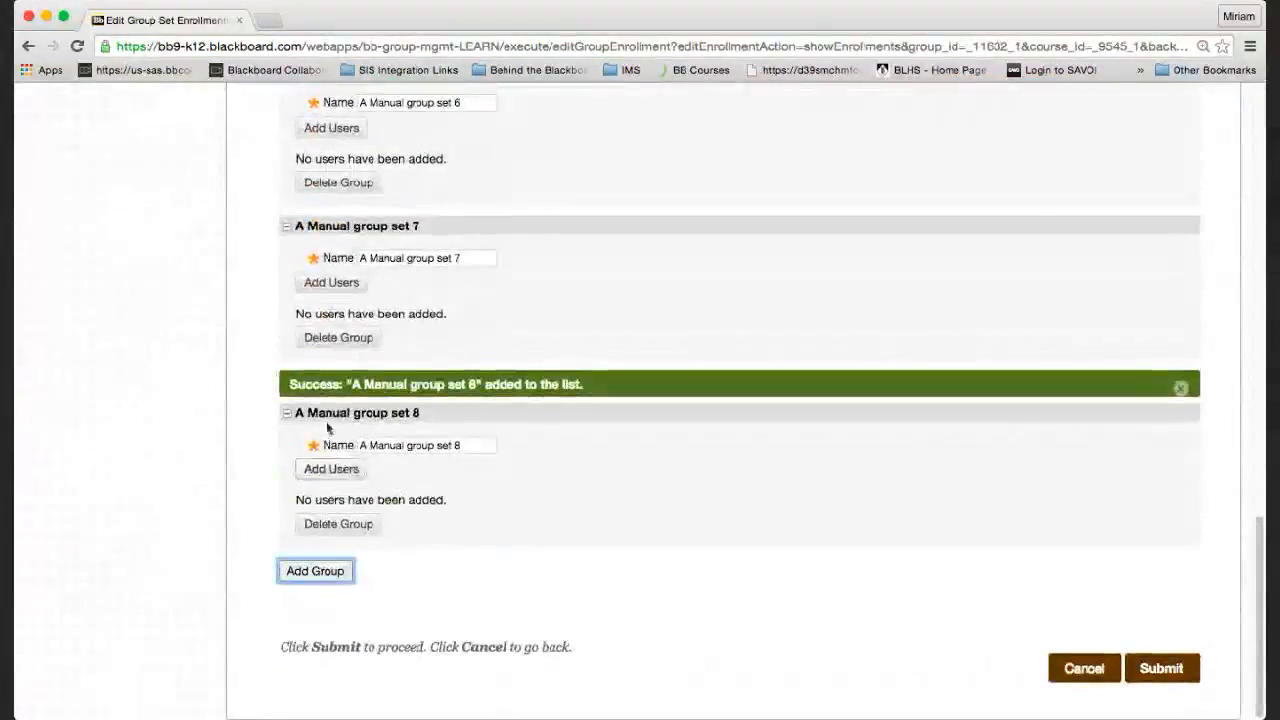
click(340, 523)
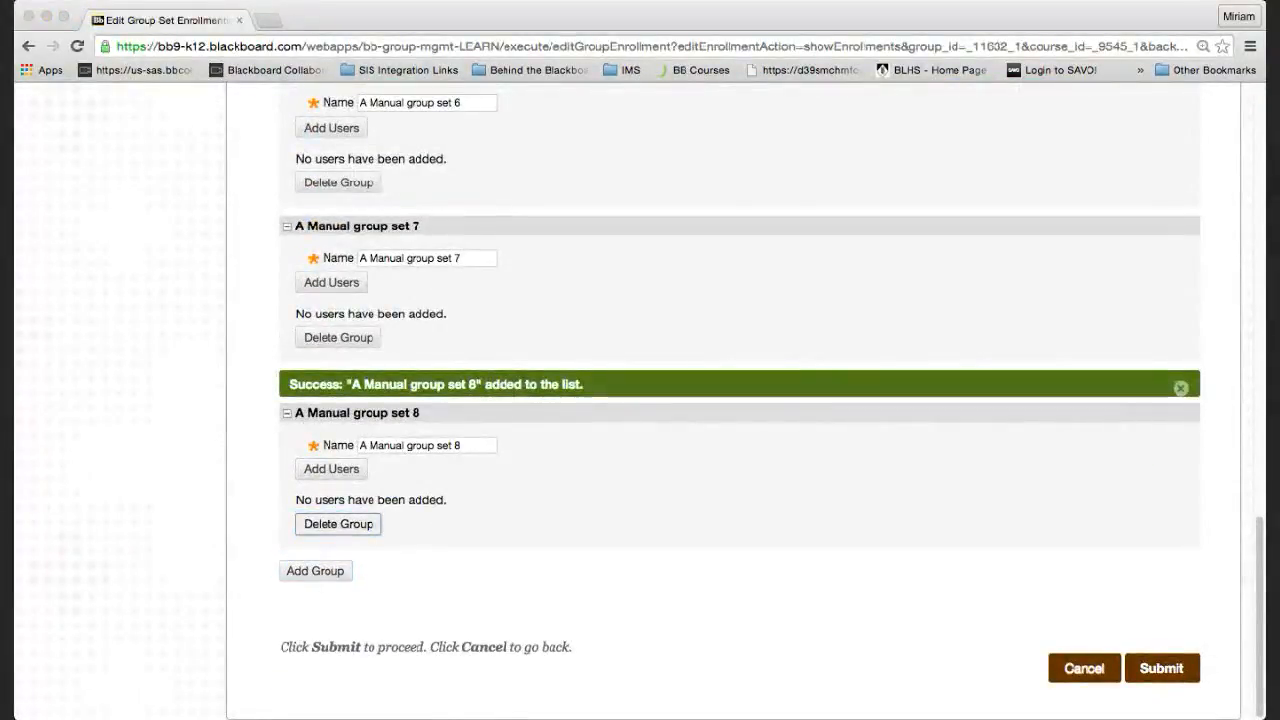
click(773, 262)
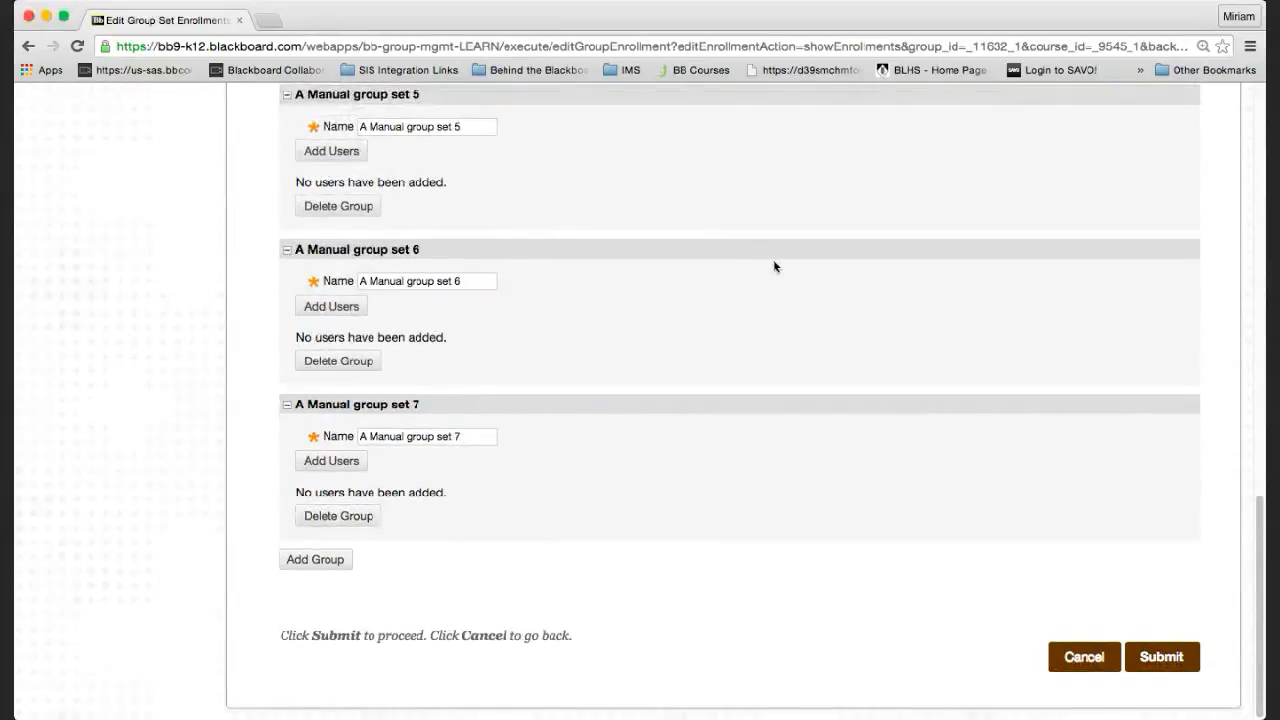
scroll(773, 259, up, 10)
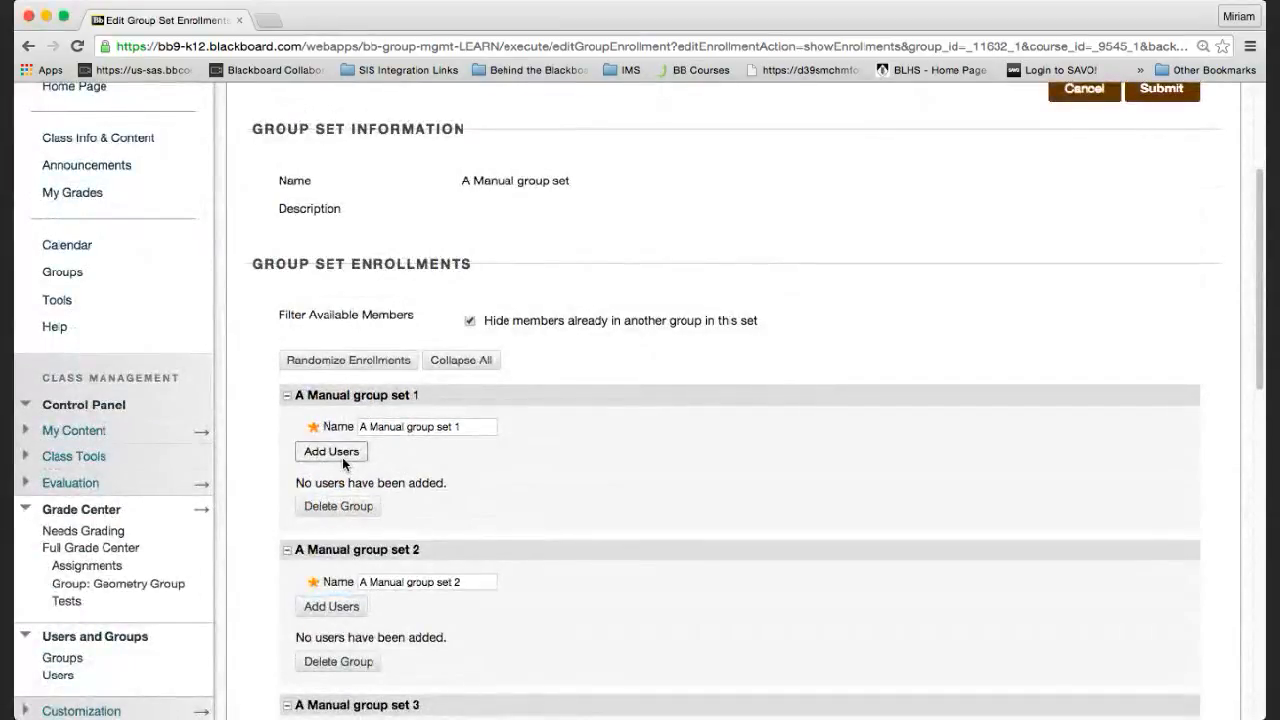
click(342, 457)
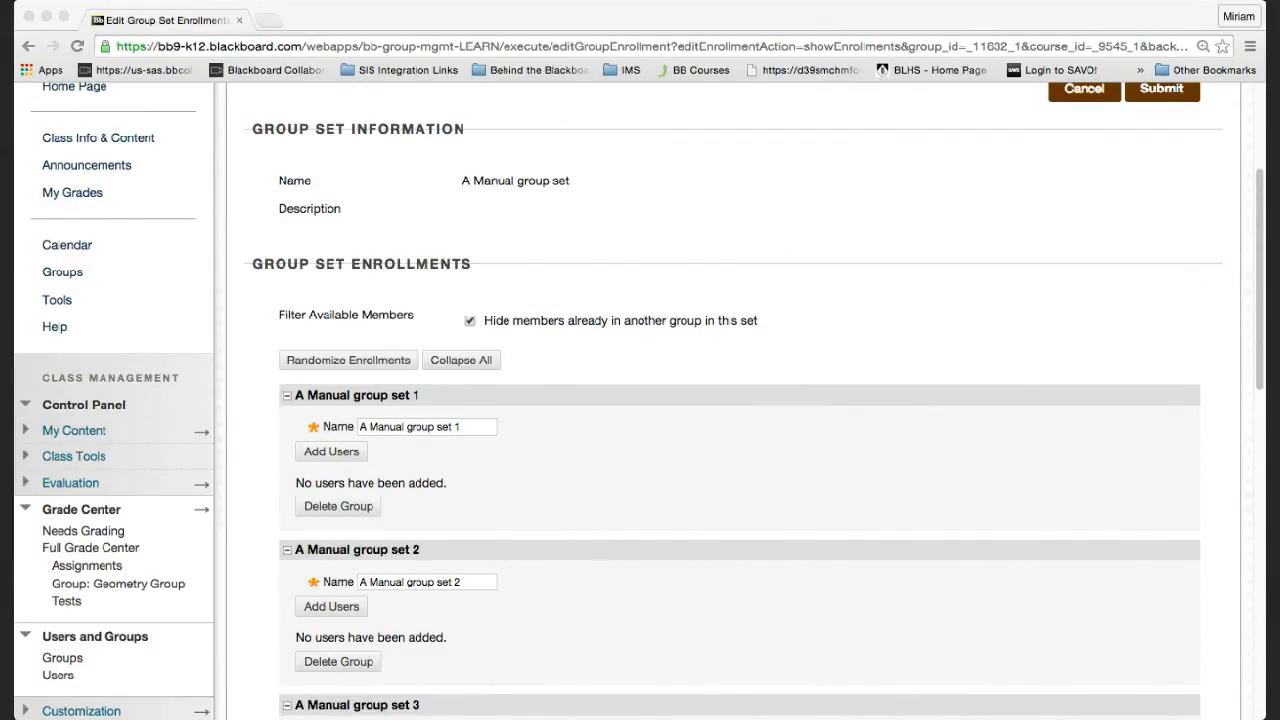
click(1025, 706)
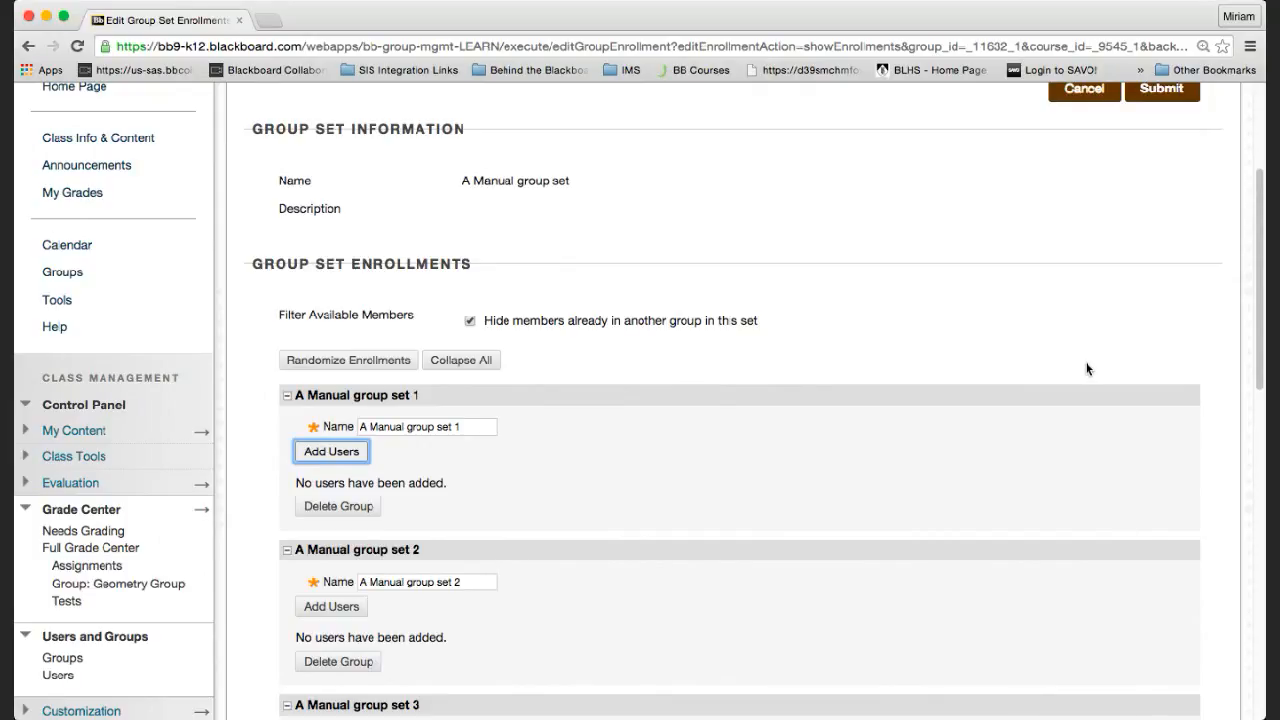
scroll(1087, 369, up, 5)
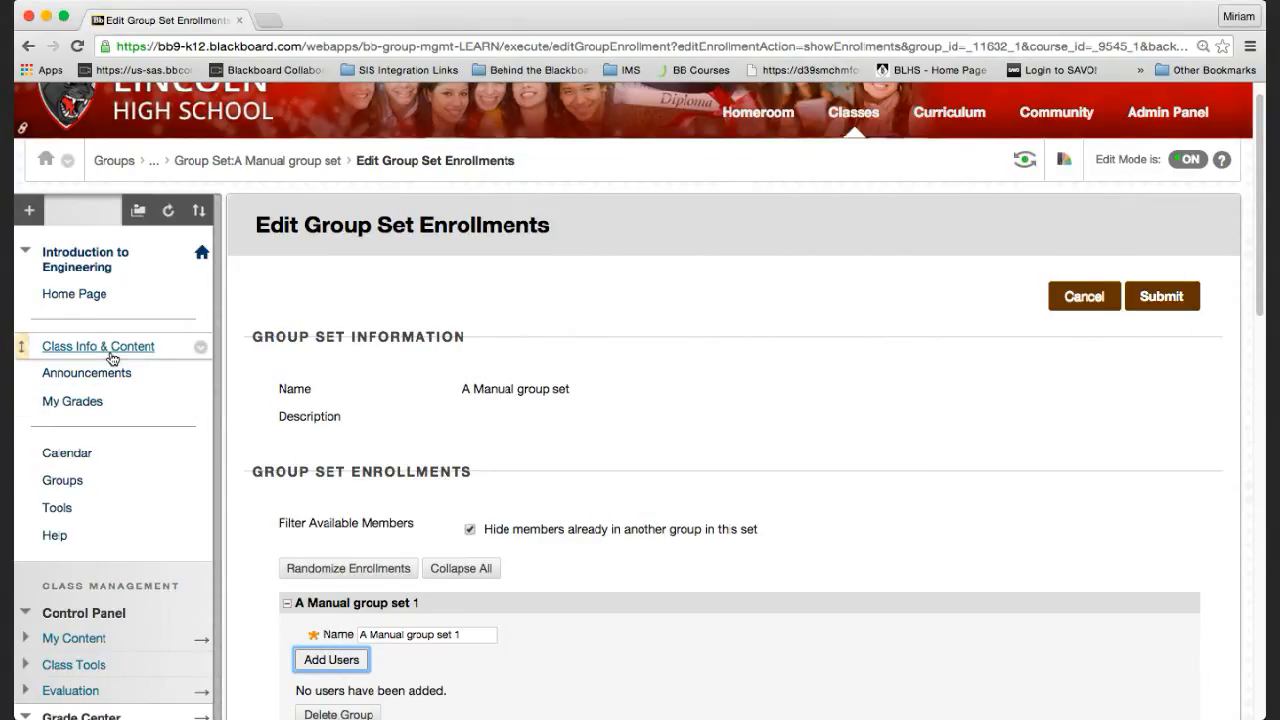
Cancel enrollment editing and view groups 'A Manual group set 1' through '7', each with 0 members.
click(1088, 304)
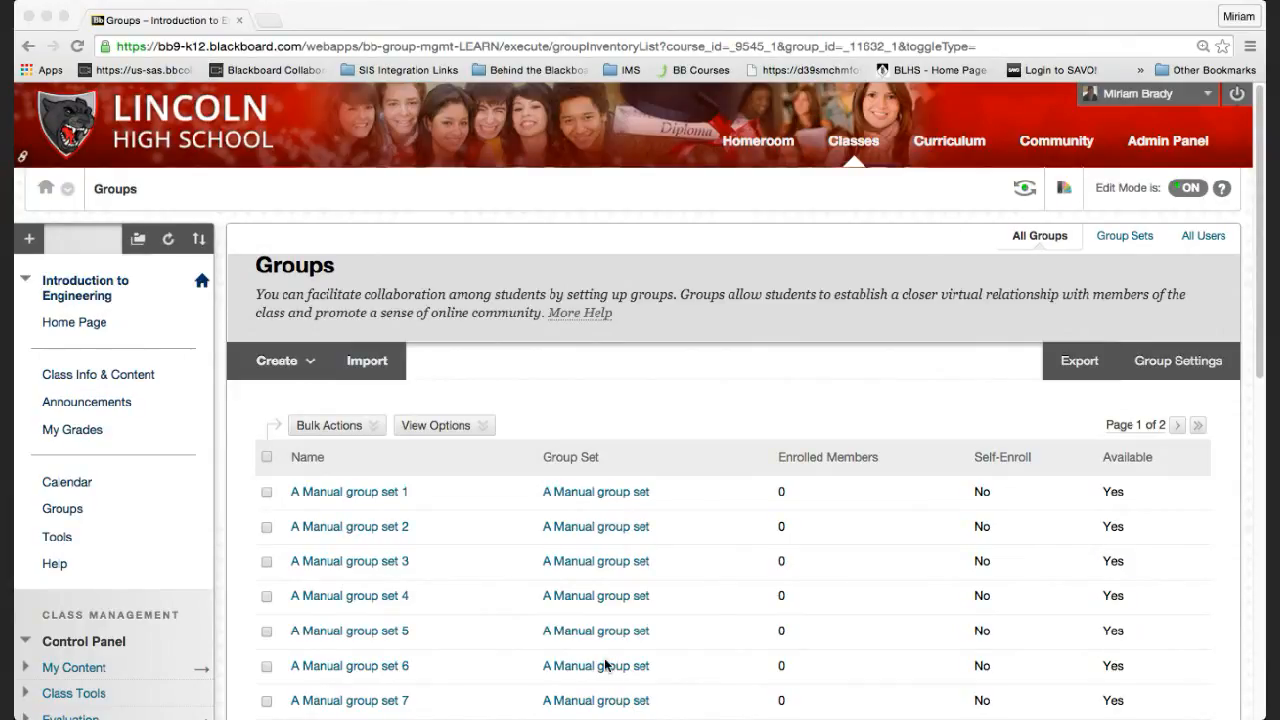
scroll(700, 690, down, 1)
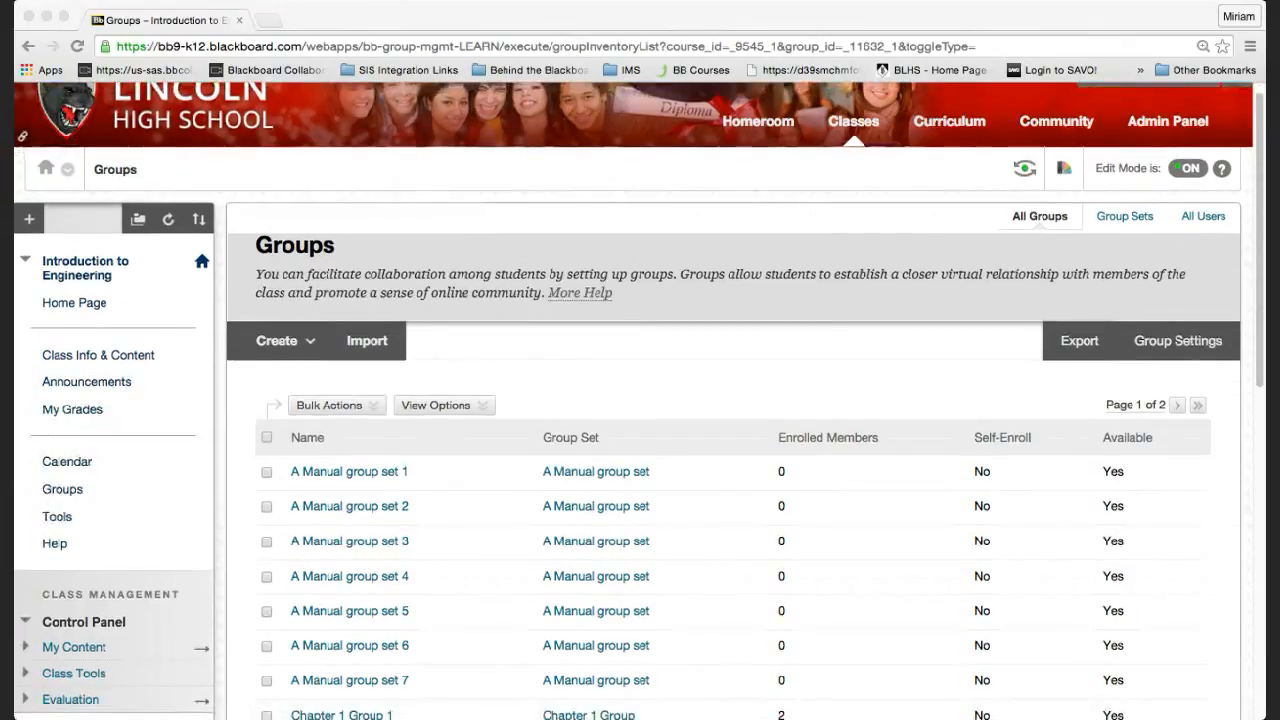